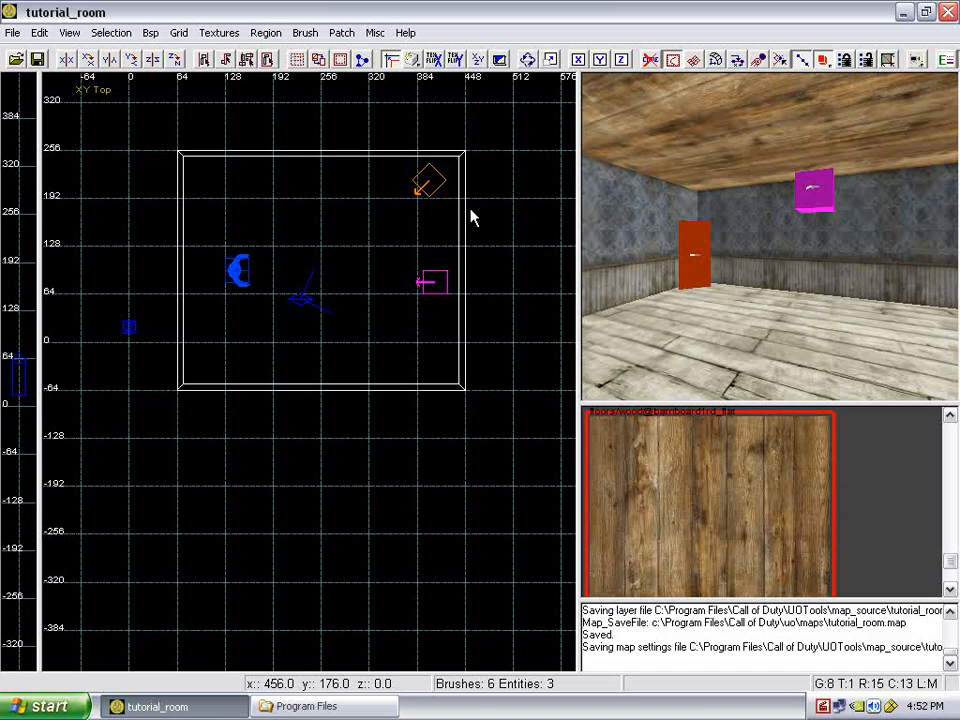
# Look around the tutorial room in the 3D view, examining its walls and the placed player model and entities.
pyautogui.moveTo(725, 206)
pyautogui.mouseDown(button='right')
pyautogui.moveTo(740, 220)
pyautogui.moveTo(729, 208)
pyautogui.moveTo(731, 216)
pyautogui.mouseUp(button='right')
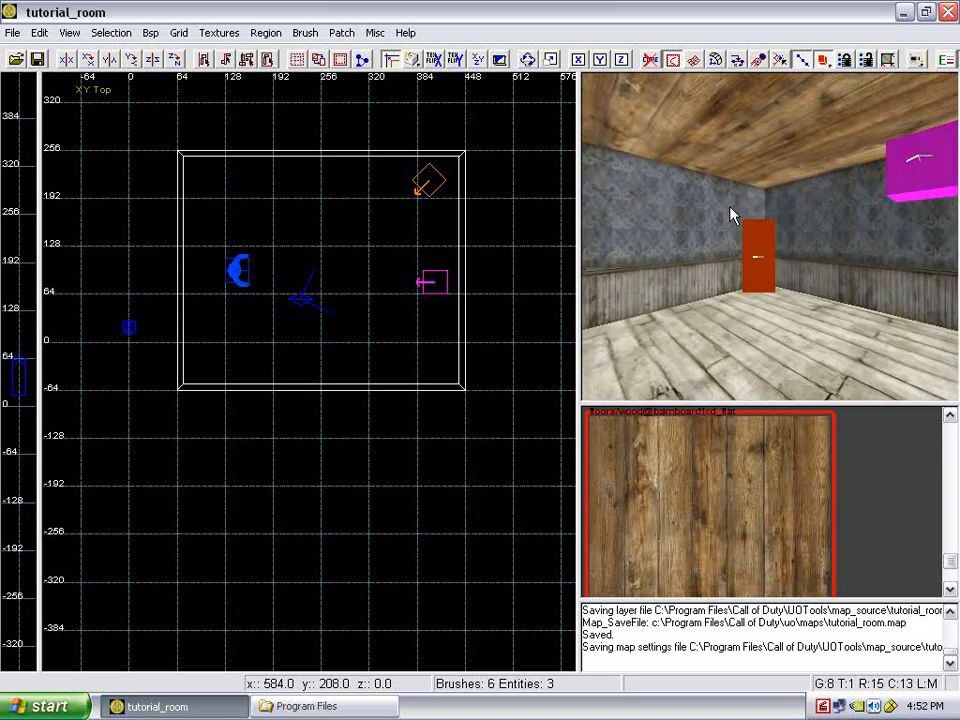
pyautogui.moveTo(731, 216); pyautogui.dragTo(731, 214, button='right')
pyautogui.scroll(-2, 249, 281)
pyautogui.scroll(2, 247, 283)
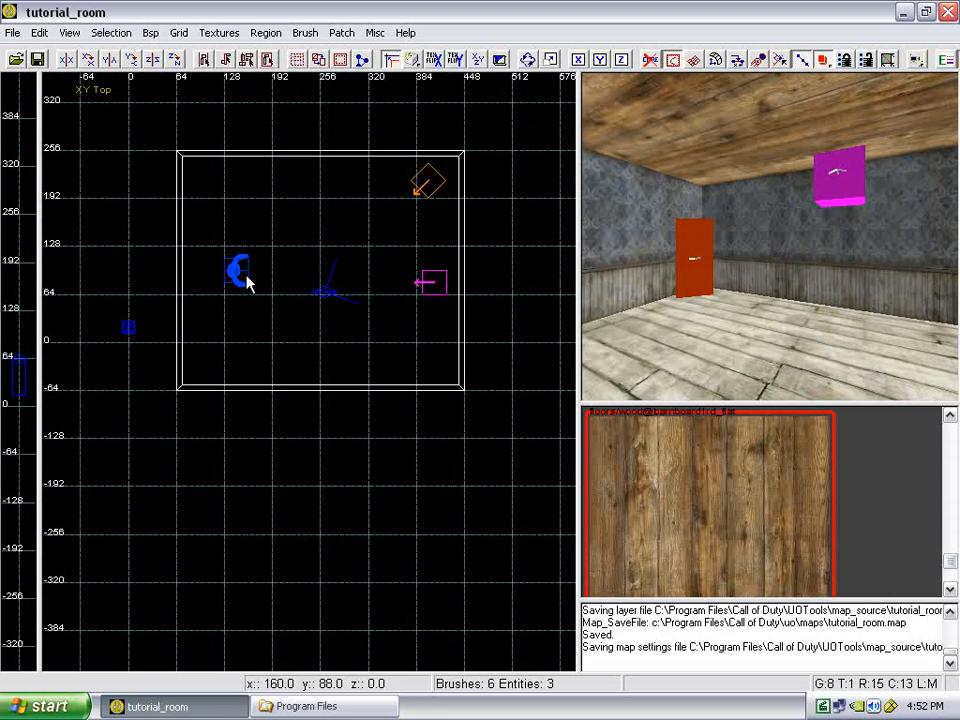
pyautogui.moveTo(673, 300); pyautogui.dragTo(675, 310, button='right')
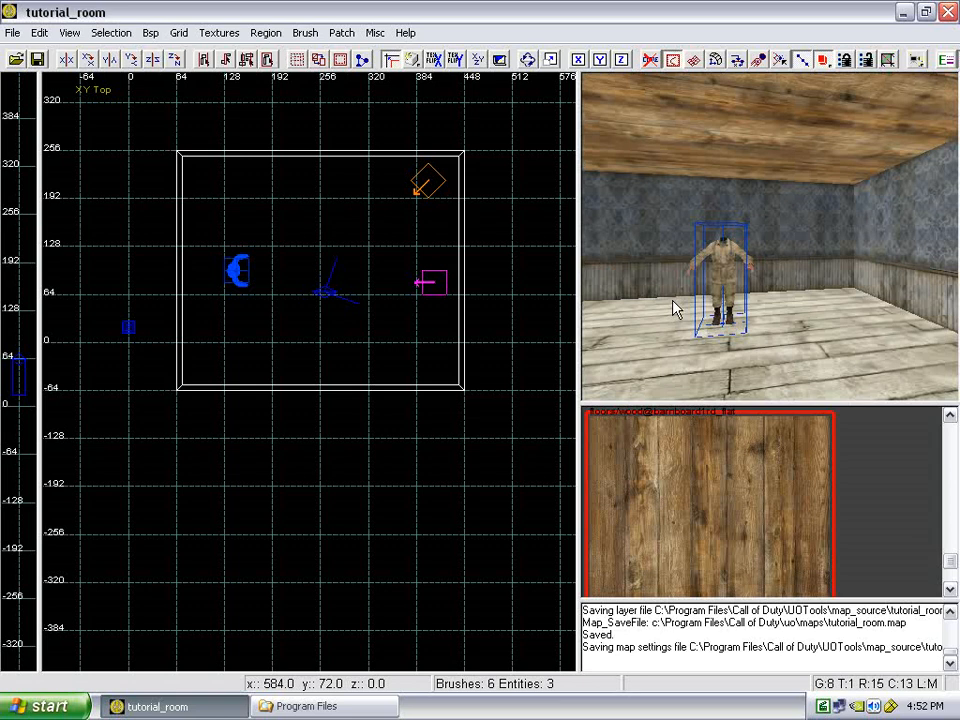
pyautogui.moveTo(676, 310); pyautogui.dragTo(760, 272, button='right')
# Switch to Windows Explorer and expand the Call of Duty folder within Program Files in the folder tree.
pyautogui.click(320, 706)
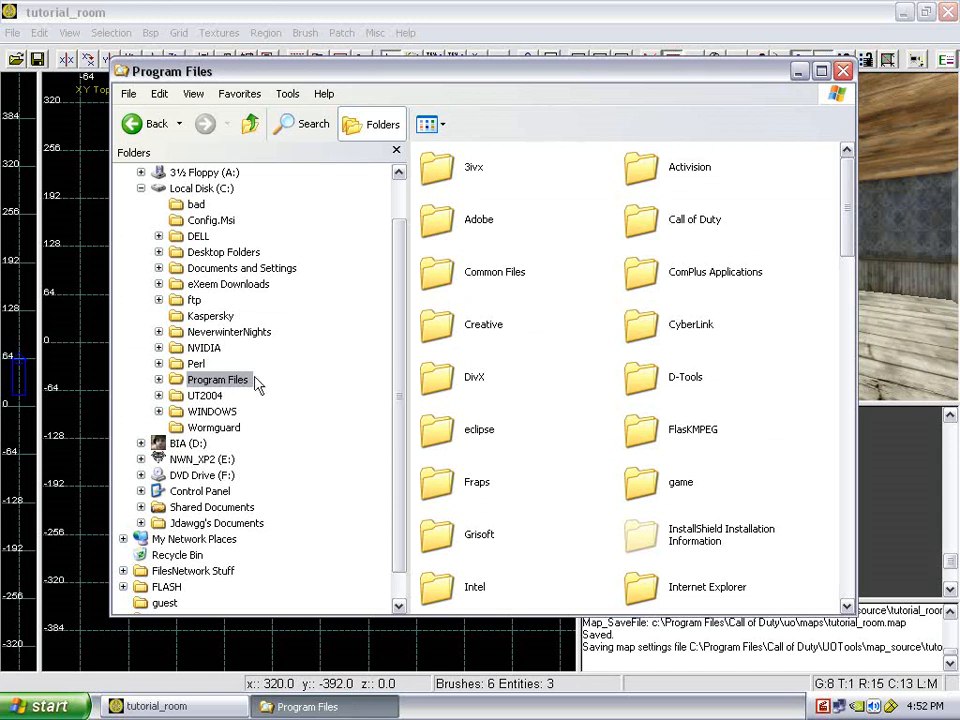
pyautogui.click(193, 382)
pyautogui.click(159, 380)
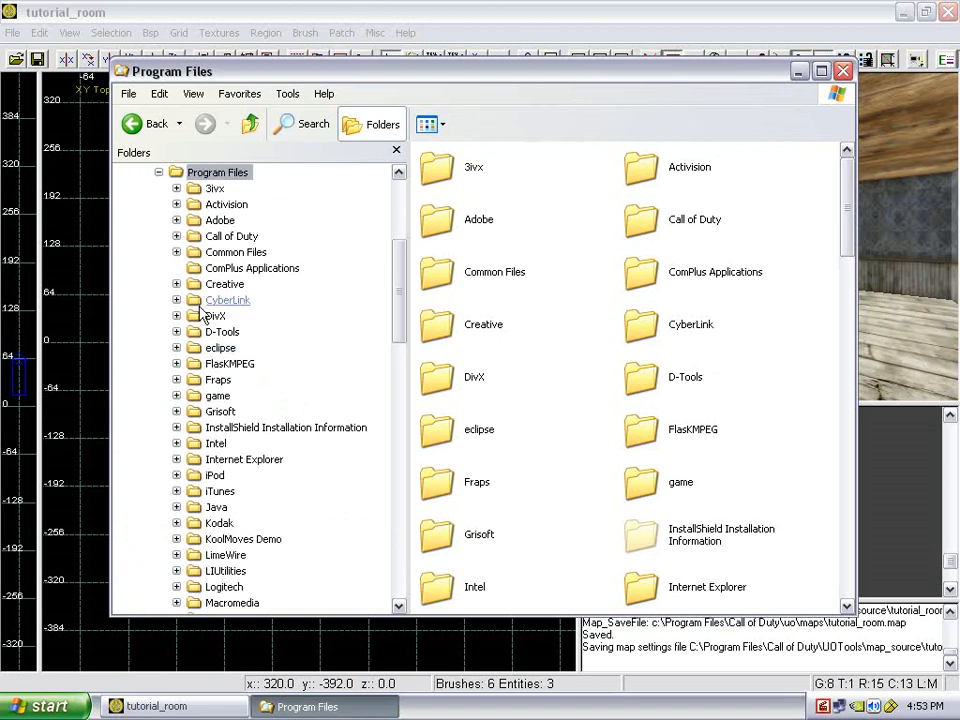
pyautogui.click(178, 237)
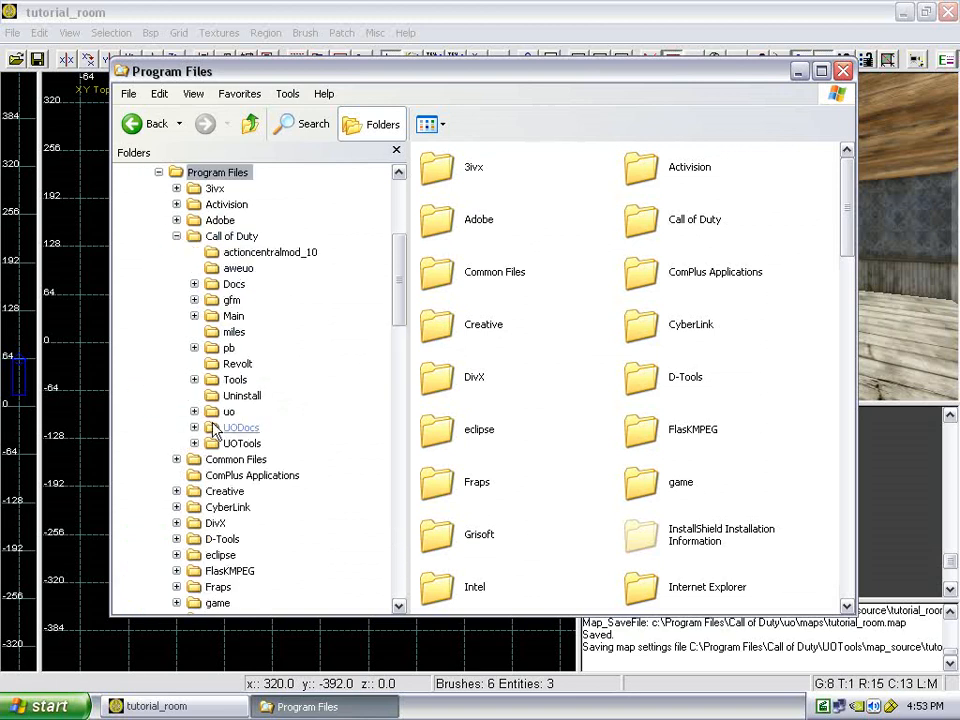
# Open the game folder located directly under Program Files.
pyautogui.scroll(-1, 220, 418)
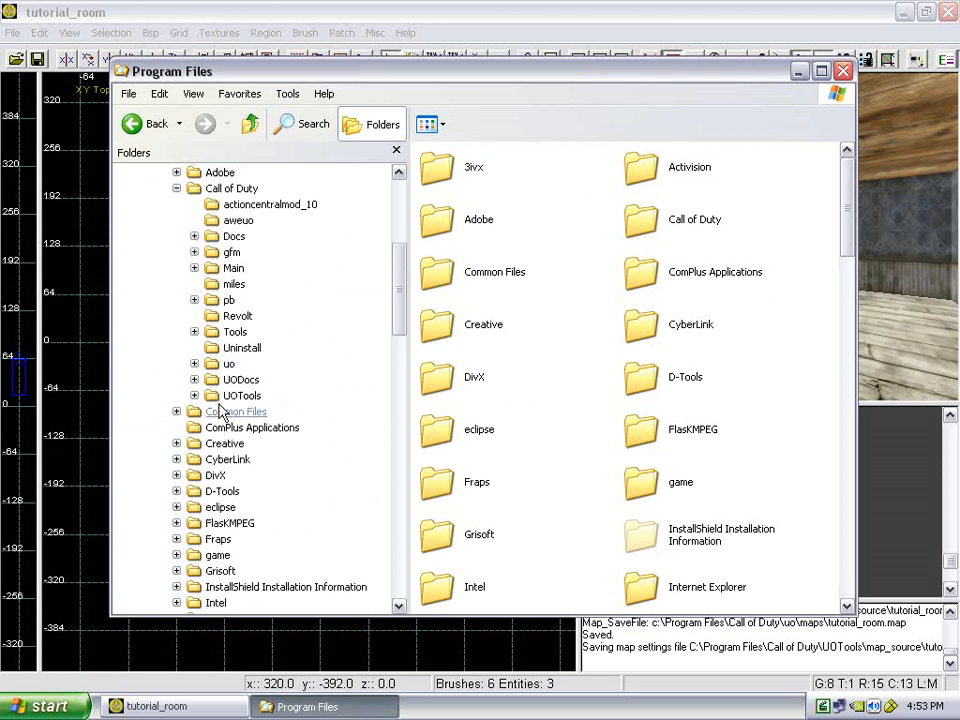
pyautogui.scroll(2, 222, 414)
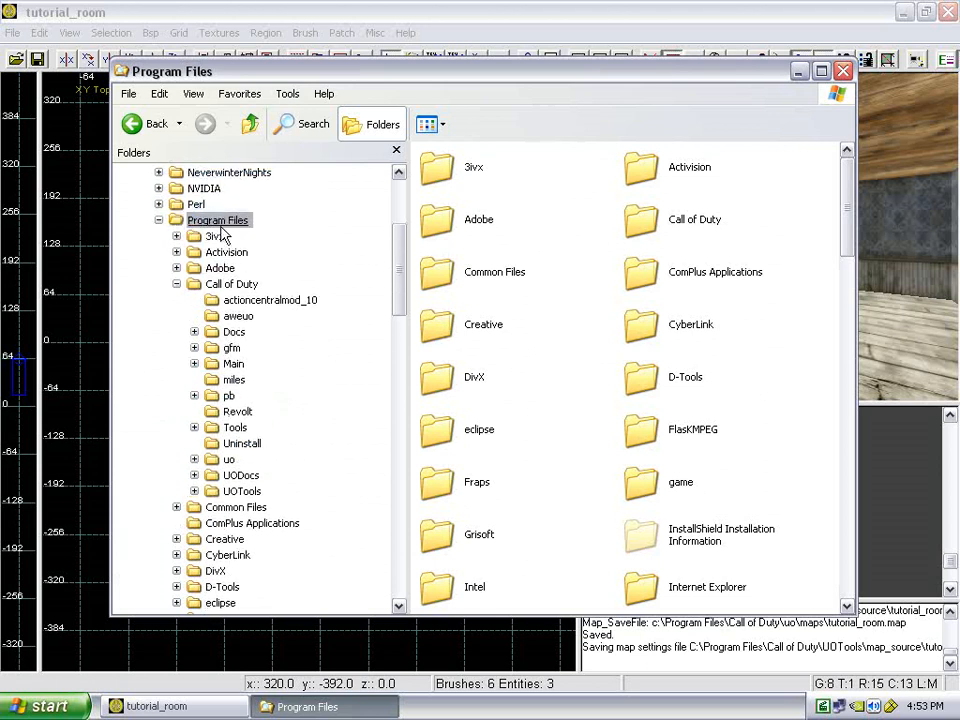
pyautogui.scroll(4, 214, 238)
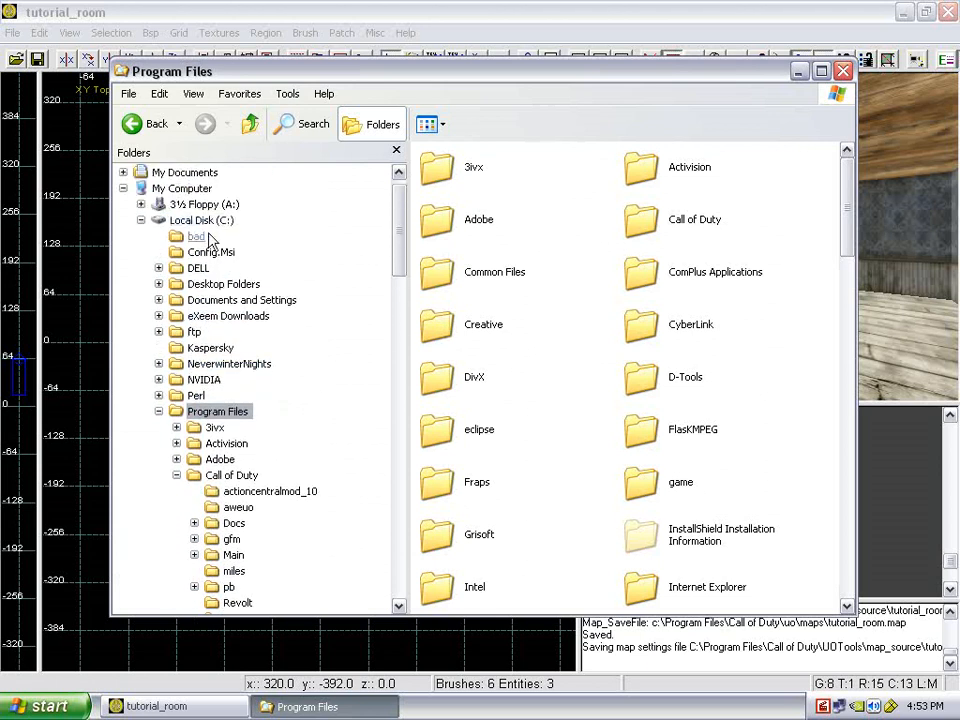
pyautogui.scroll(-3, 214, 250)
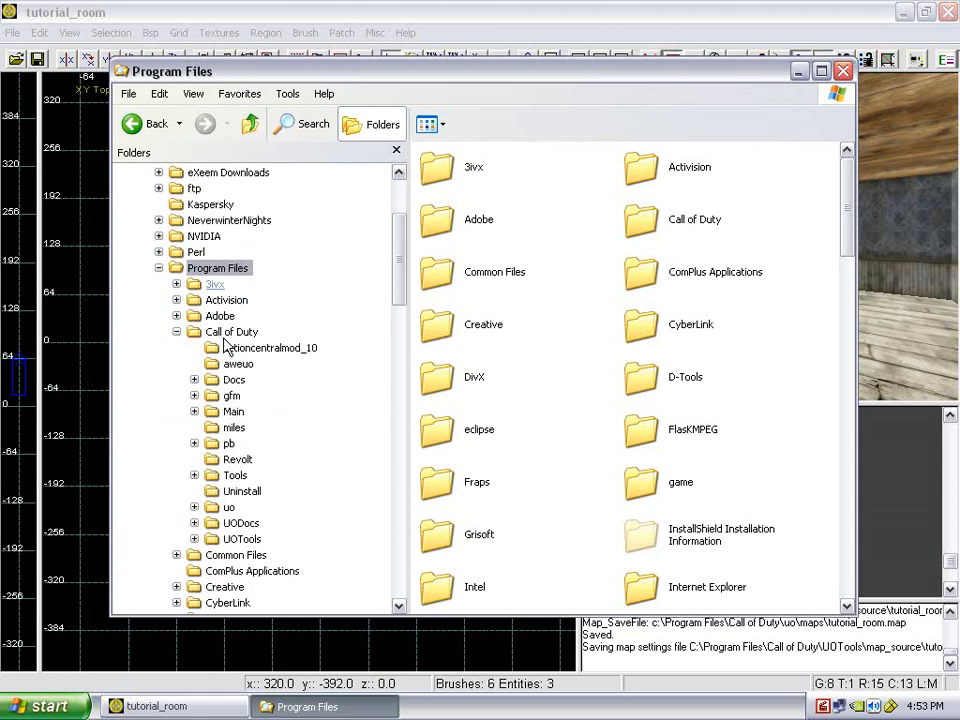
pyautogui.scroll(-6, 200, 330)
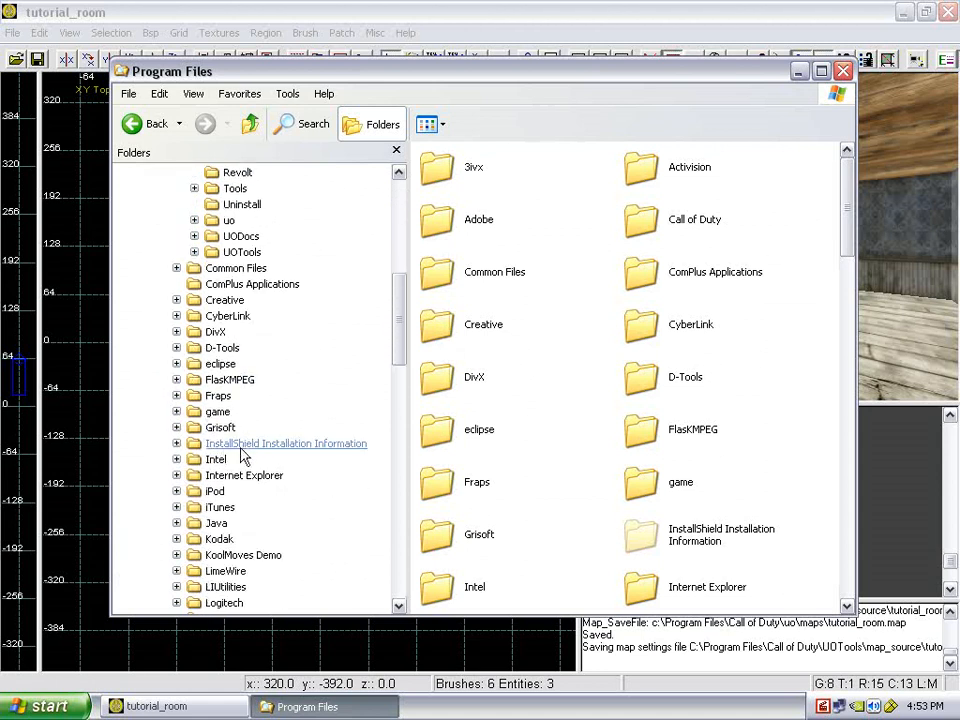
pyautogui.click(215, 414)
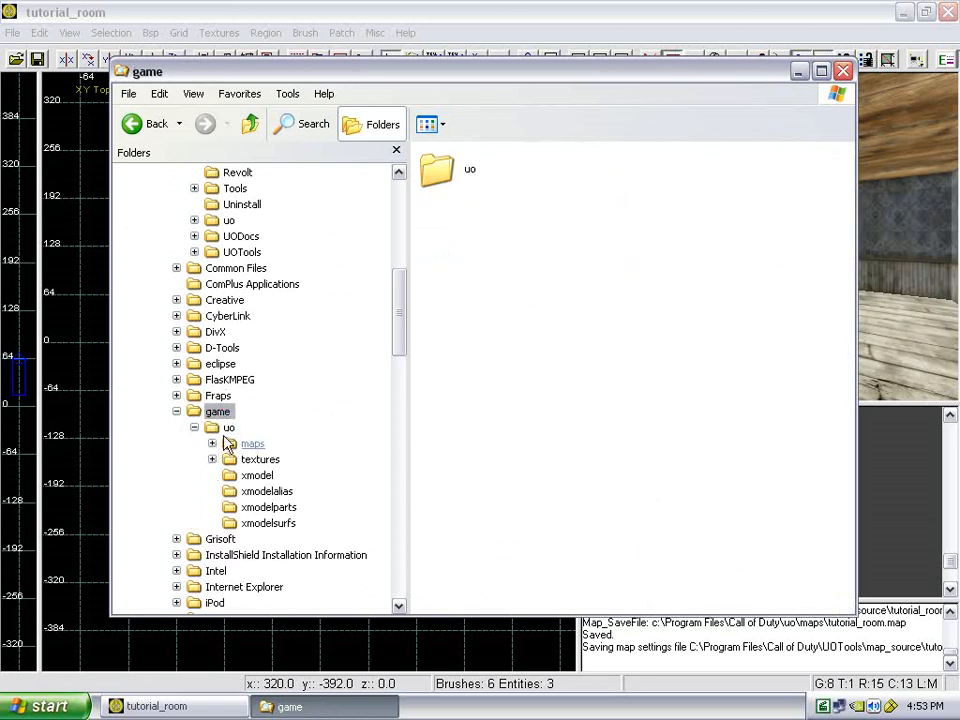
pyautogui.scroll(5, 235, 440)
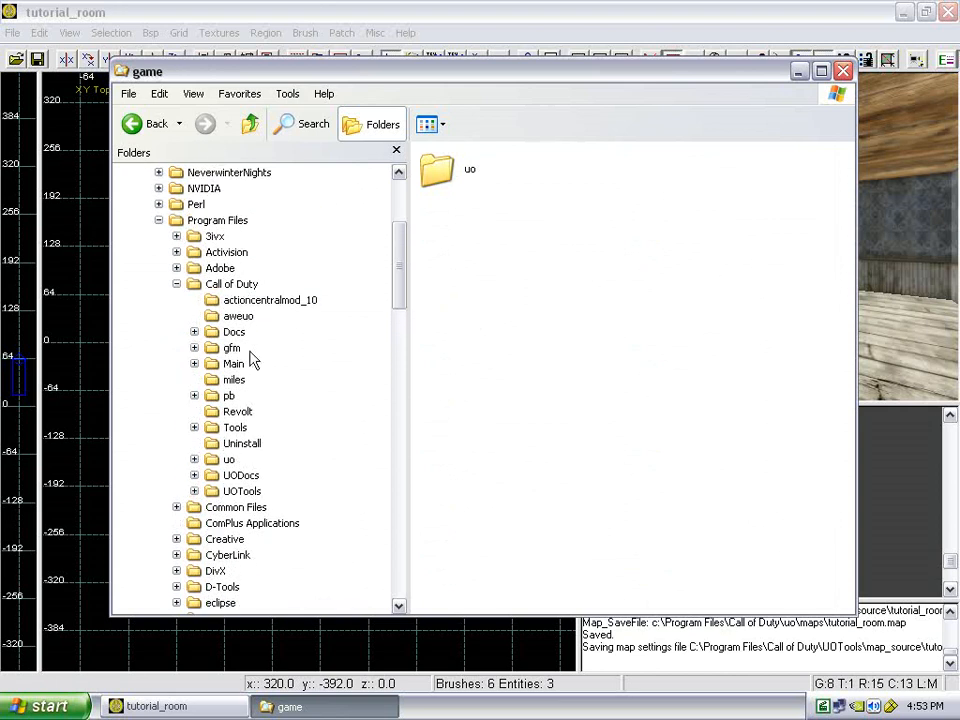
pyautogui.rightClick(228, 460)
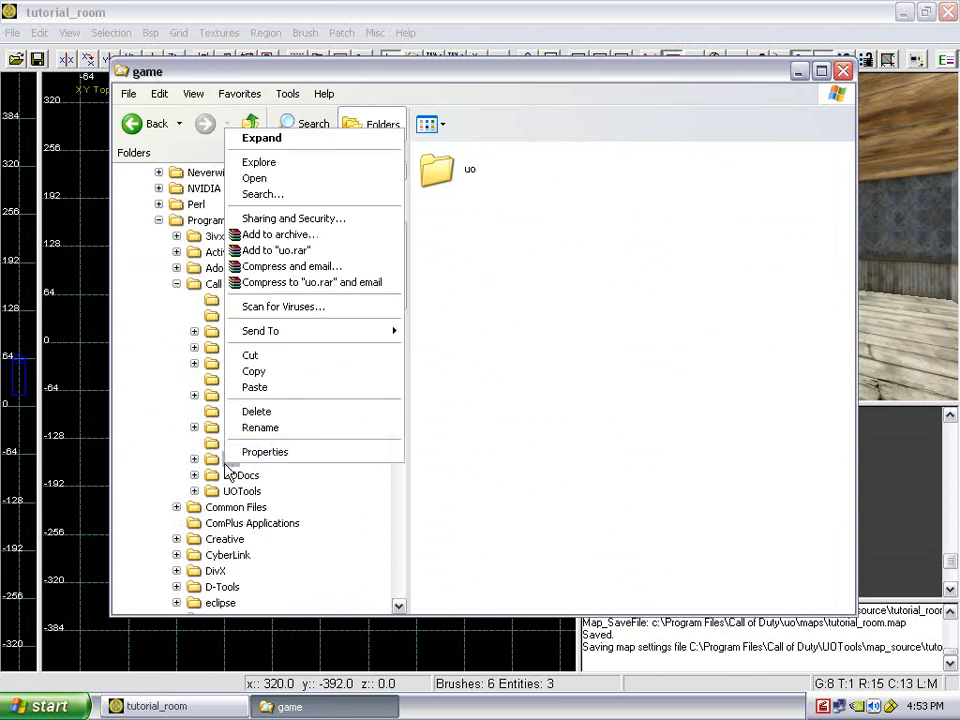
pyautogui.click(299, 386)
pyautogui.scroll(-3, 285, 414)
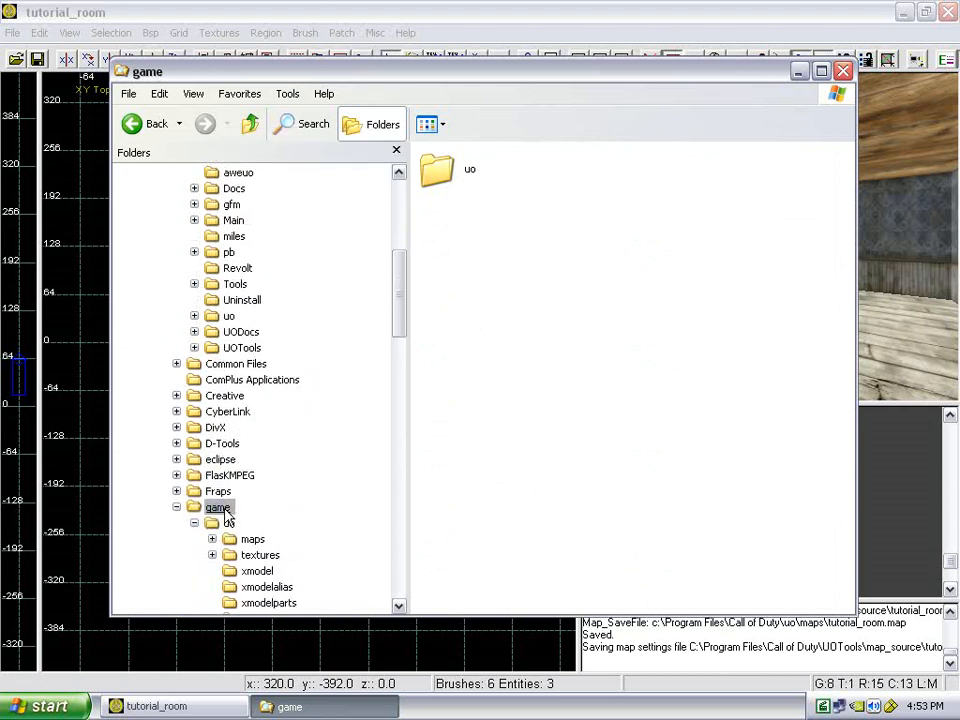
pyautogui.rightClick(467, 246)
pyautogui.moveTo(470, 247)
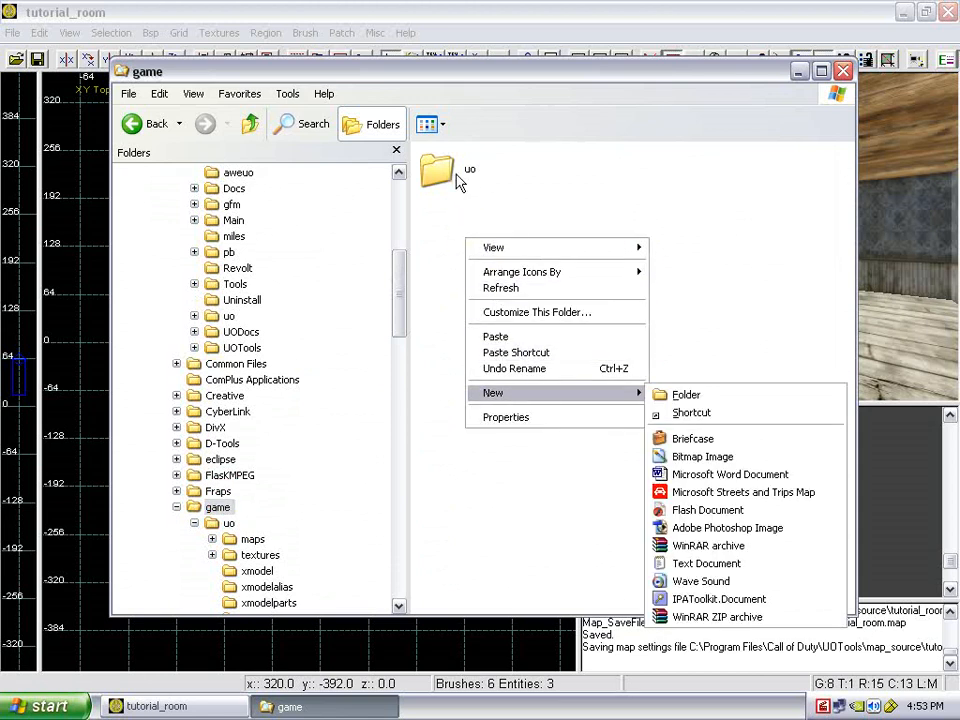
pyautogui.click(467, 196)
# Open the uo folder inside the game folder.
pyautogui.doubleClick(439, 168)
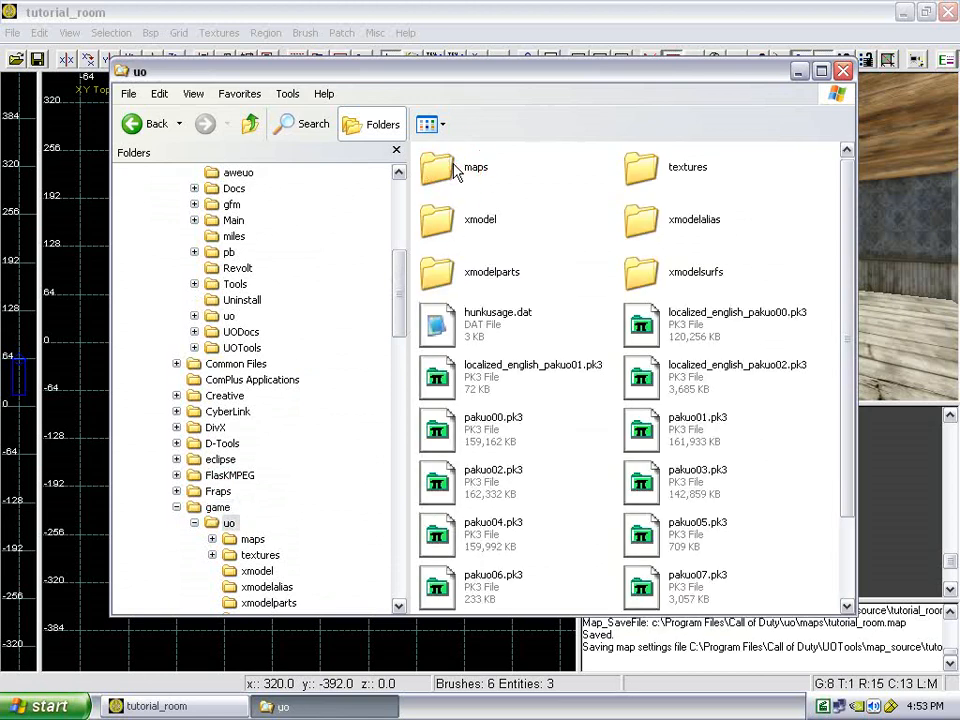
pyautogui.click(150, 122)
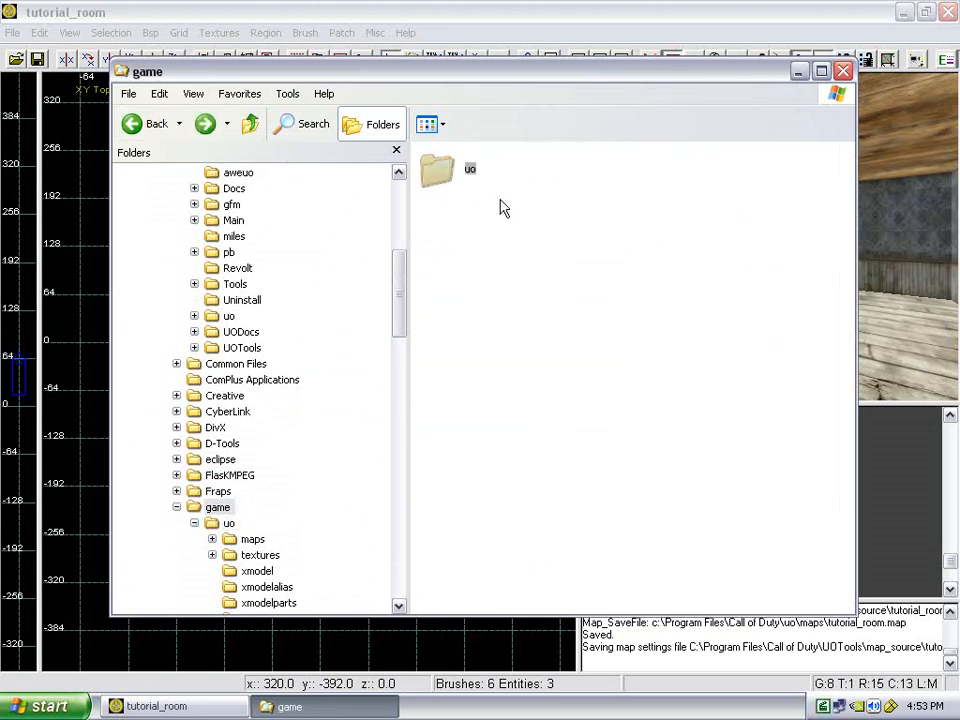
pyautogui.doubleClick(438, 168)
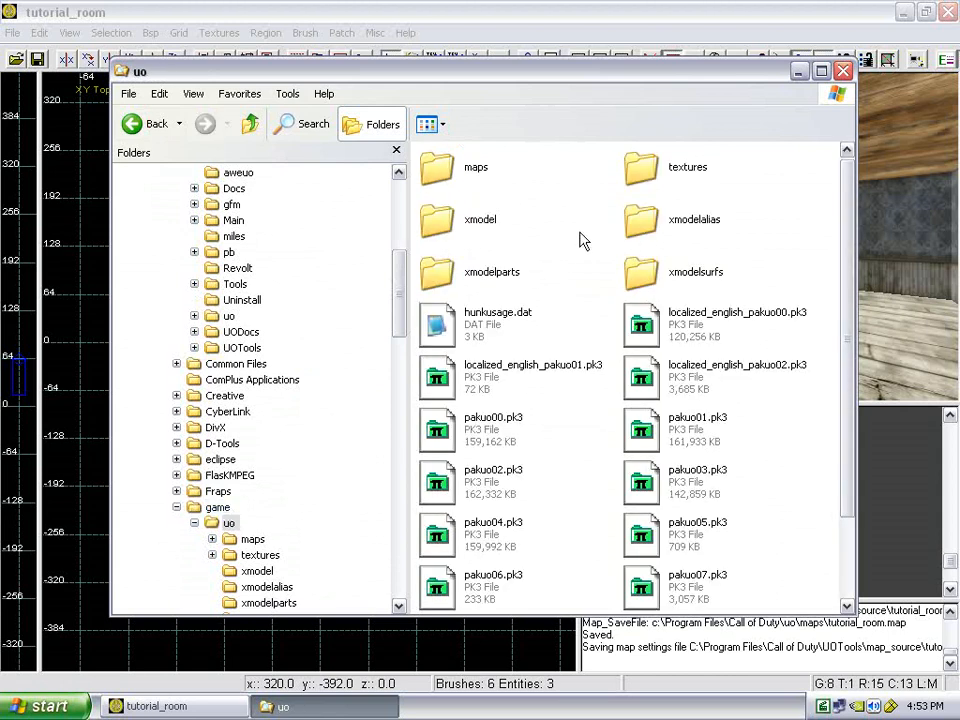
# Look through the uo folder's subfolders and PK3 archives down to the end of the list.
pyautogui.scroll(-2, 580, 250)
pyautogui.scroll(2, 578, 262)
pyautogui.scroll(-2, 578, 265)
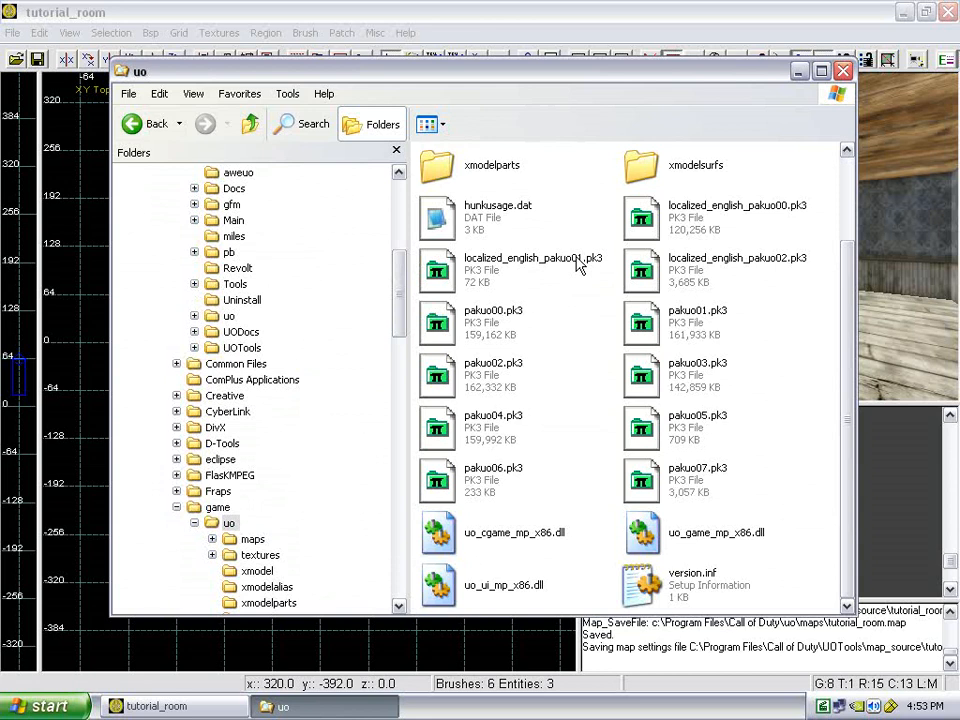
pyautogui.scroll(2, 578, 262)
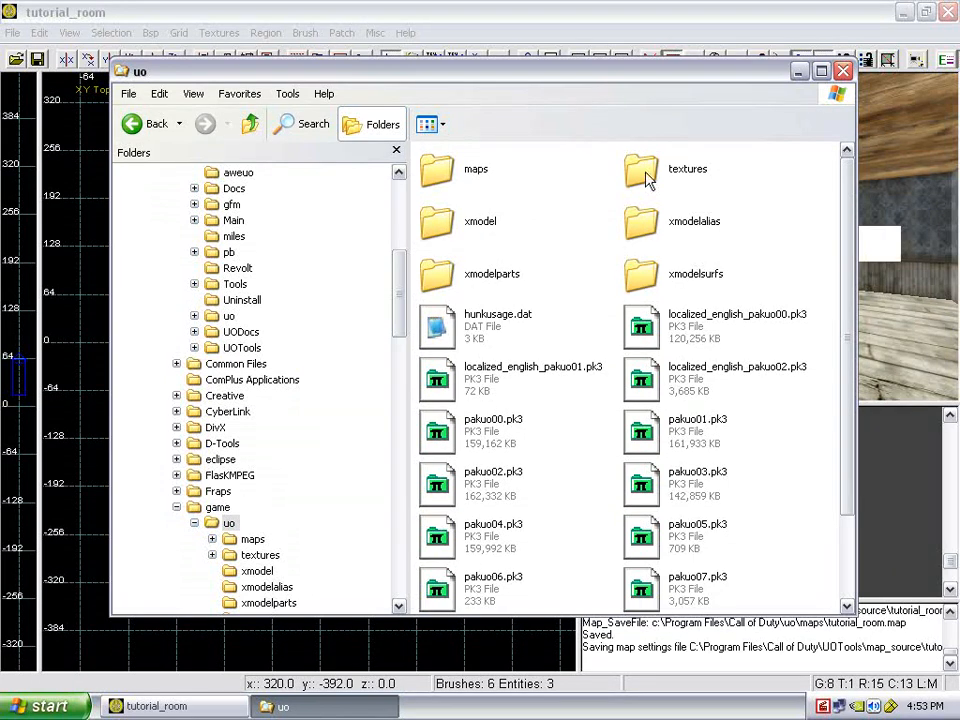
pyautogui.scroll(-2, 600, 270)
pyautogui.scroll(2, 605, 290)
pyautogui.scroll(-2, 605, 290)
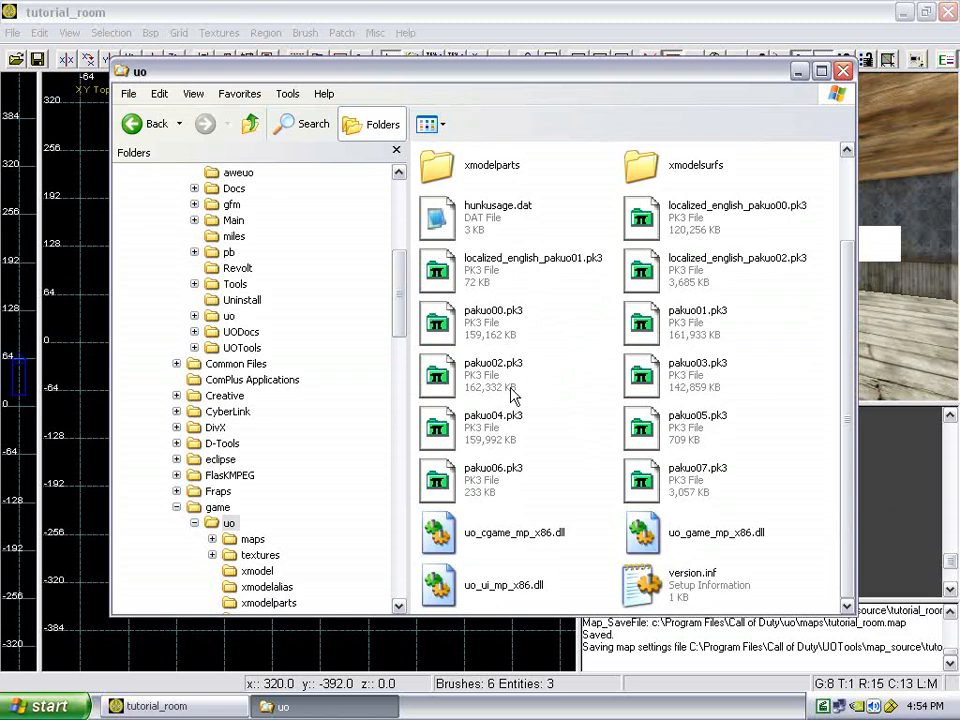
# Using pakuo02.pk3, set PK3 files to always open with PAK/PK3 File Explorer.
pyautogui.click(491, 369)
pyautogui.rightClick(500, 380)
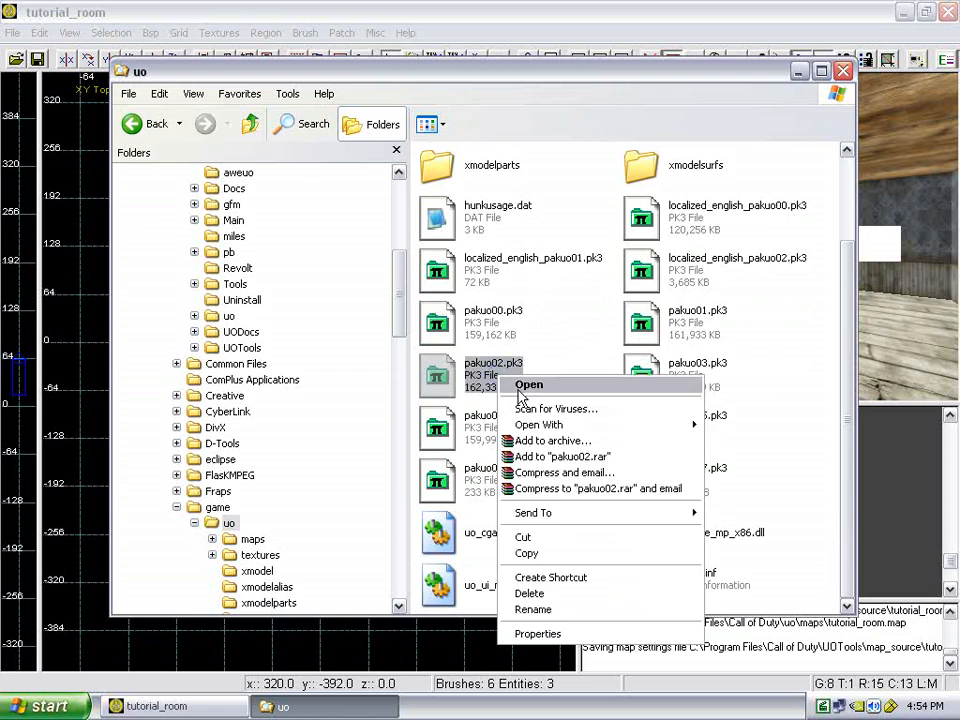
pyautogui.moveTo(580, 425)
pyautogui.click(793, 468)
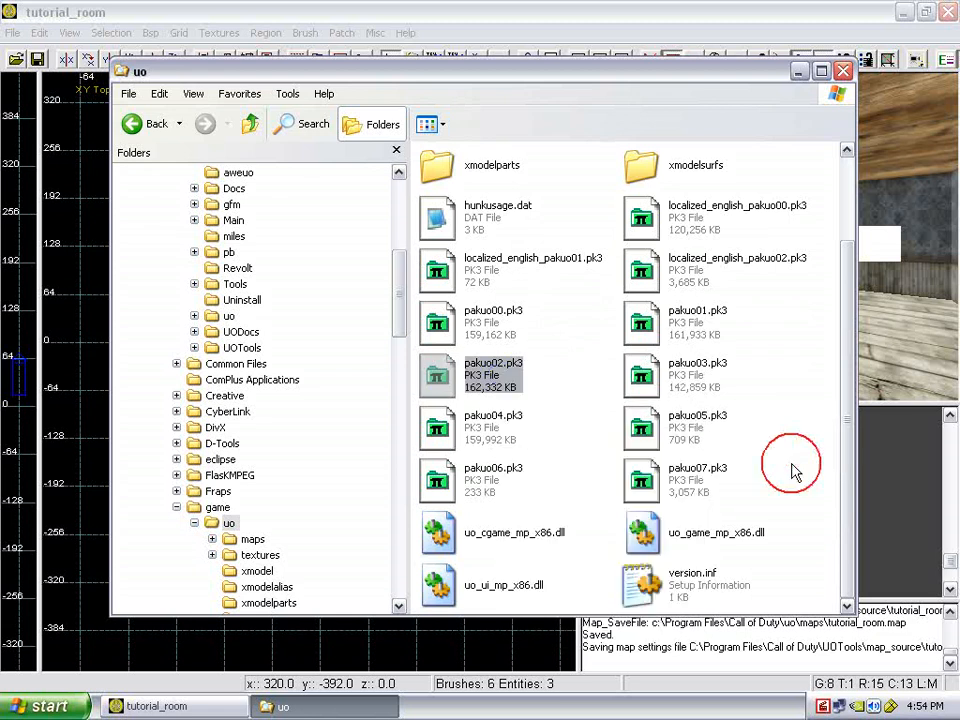
pyautogui.click(426, 440)
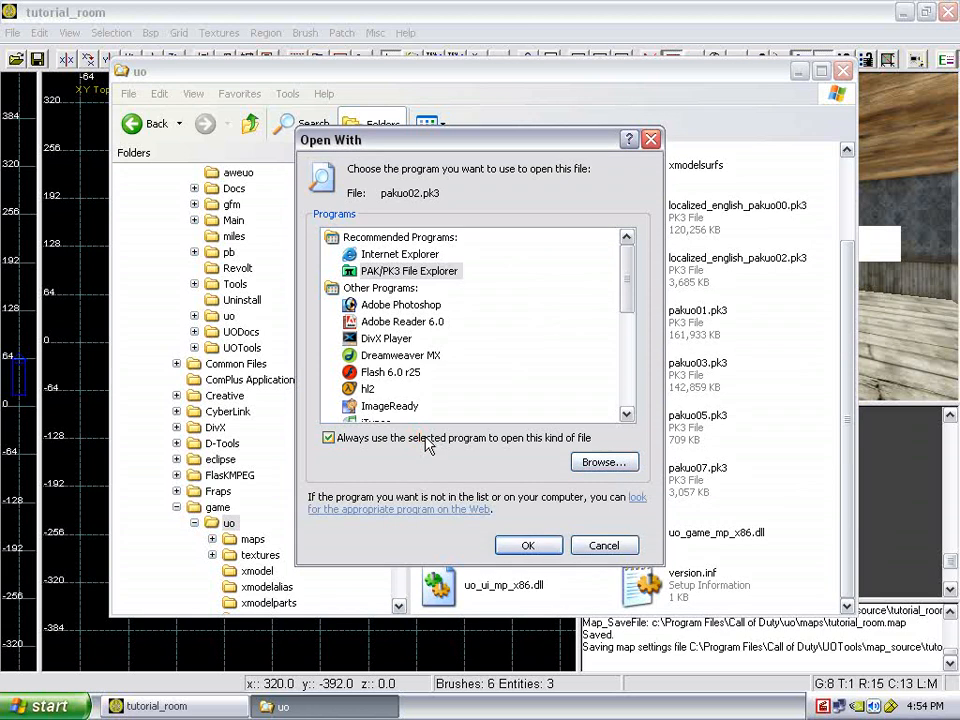
pyautogui.moveTo(628, 287); pyautogui.dragTo(628, 400)
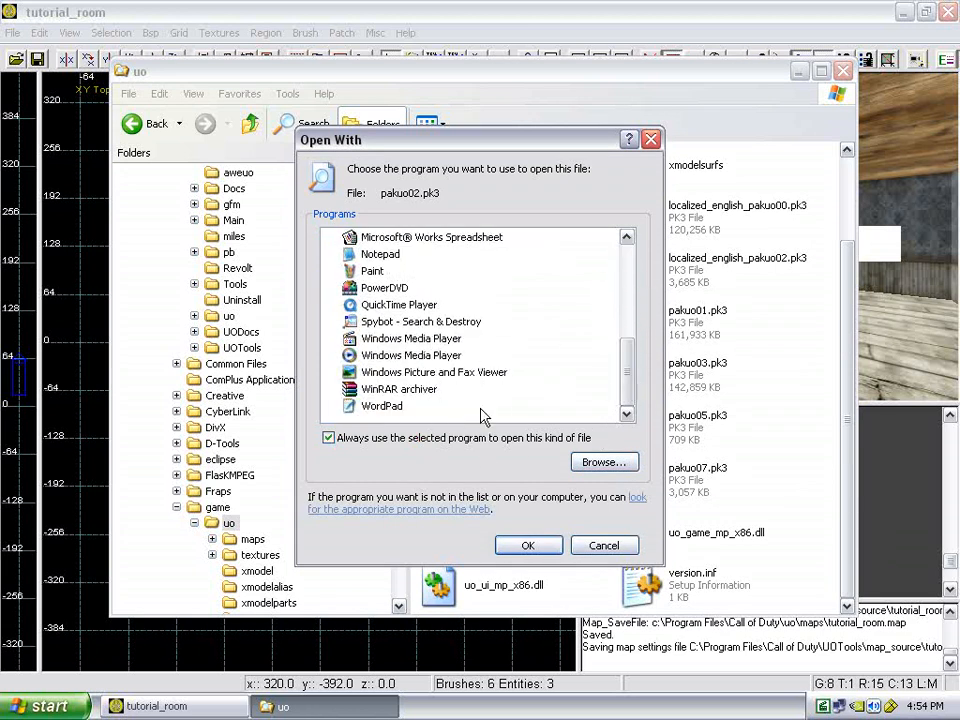
pyautogui.click(612, 460)
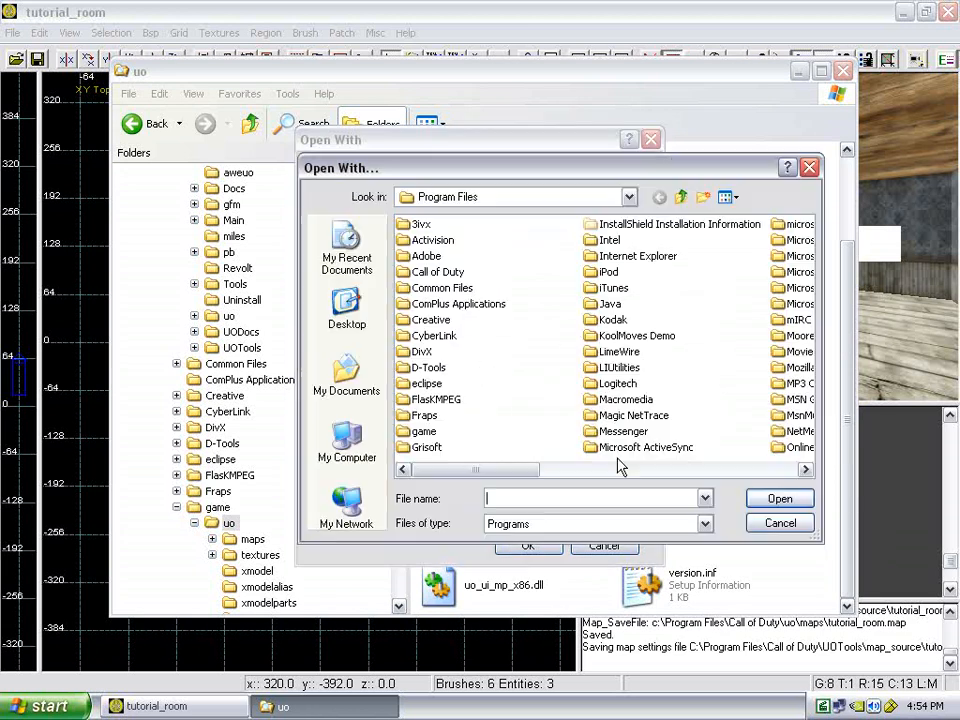
pyautogui.click(778, 524)
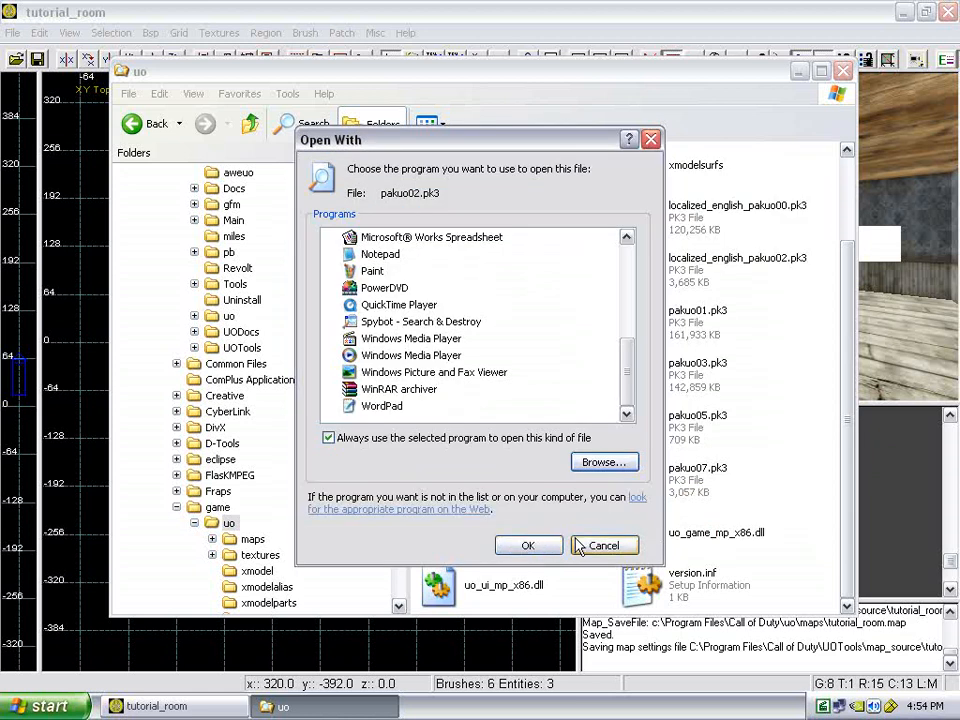
pyautogui.click(530, 545)
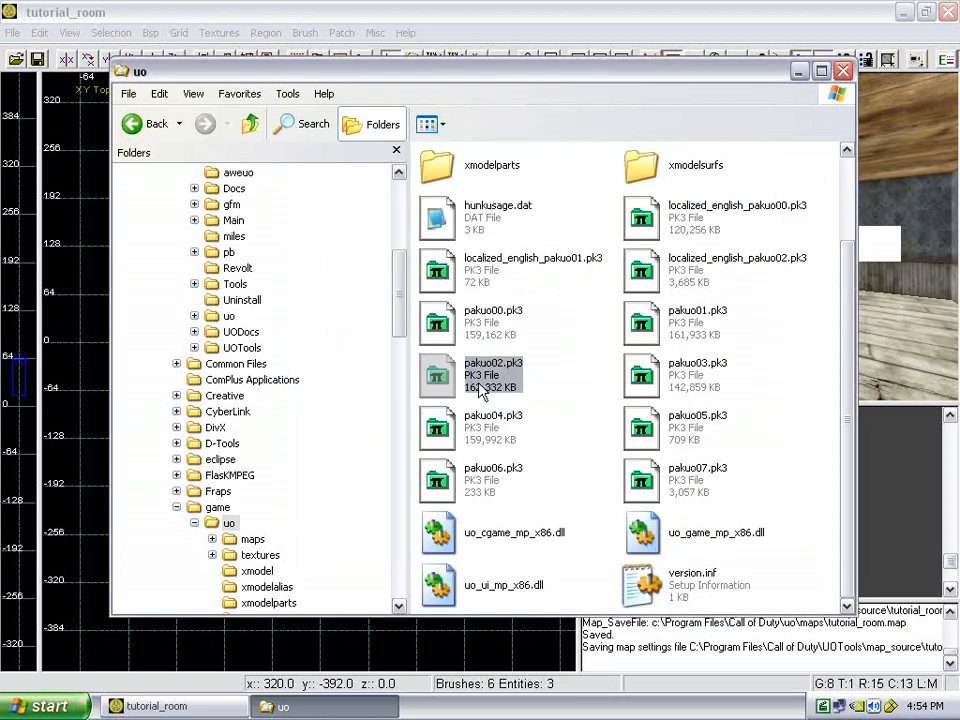
# Open pakuo02.pk3 in PakScape, check which folders it contains, and close it.
pyautogui.doubleClick(482, 378)
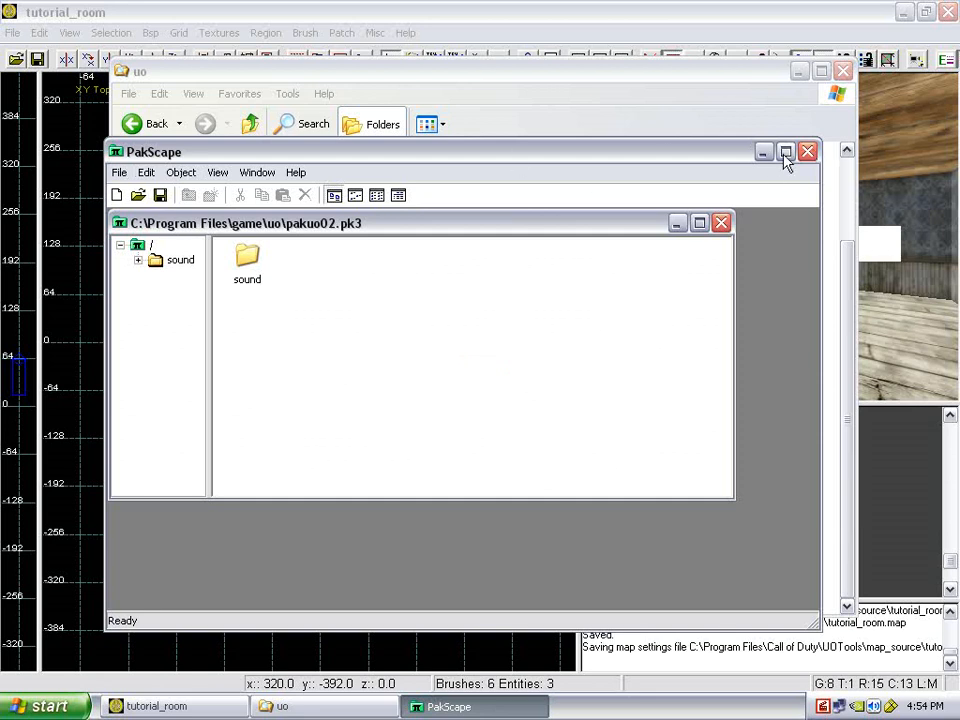
pyautogui.moveTo(634, 228)
pyautogui.mouseDown()
pyautogui.moveTo(669, 229)
pyautogui.moveTo(637, 238)
pyautogui.mouseUp()
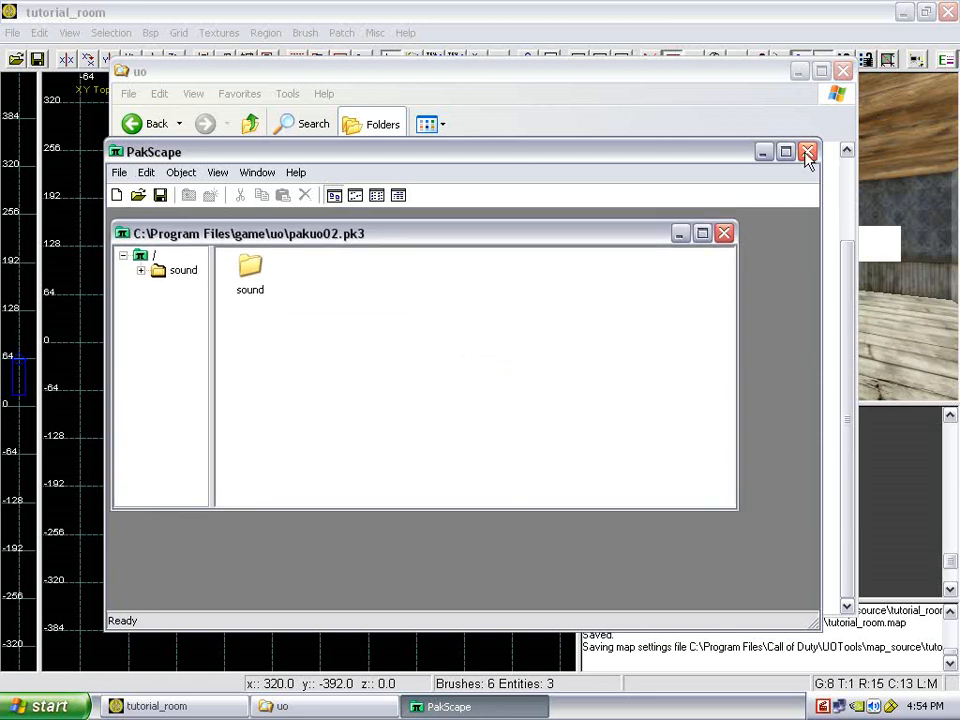
pyautogui.click(807, 152)
pyautogui.click(793, 336)
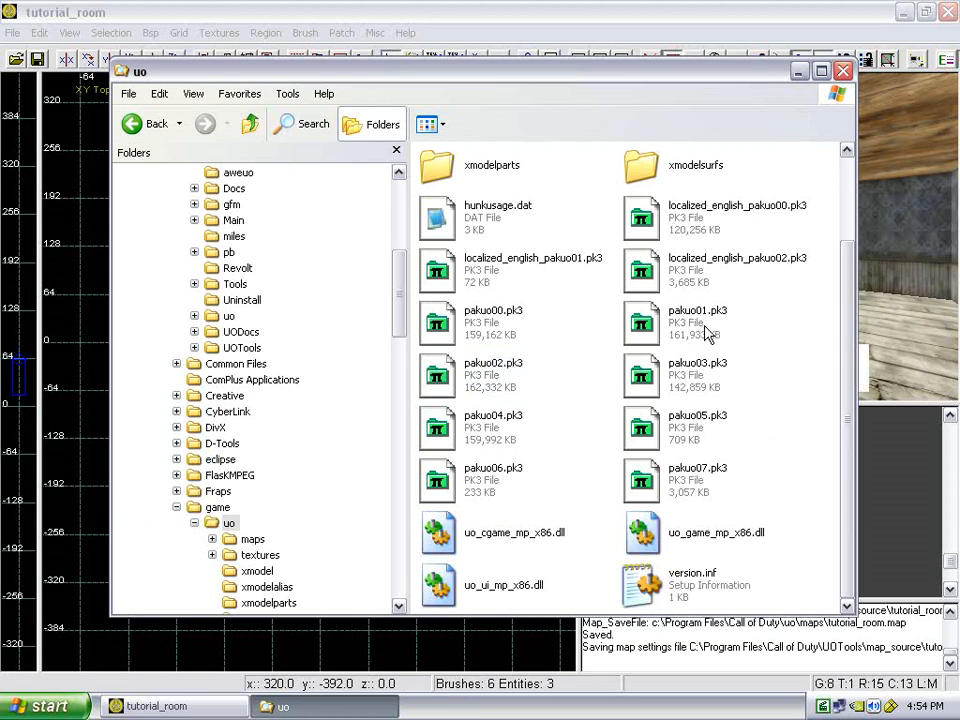
# Open pakuo03.pk3 in PakScape, select its textures folder, and move the PakScape window down to uncover the uo folder window.
pyautogui.click(703, 375)
pyautogui.doubleClick(703, 375)
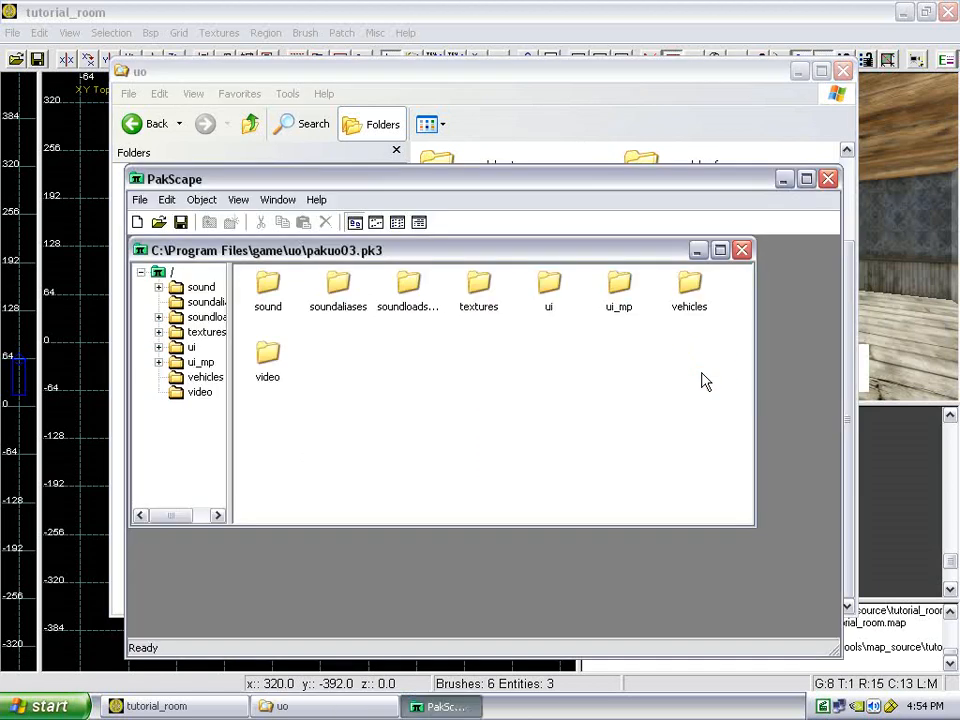
pyautogui.click(476, 294)
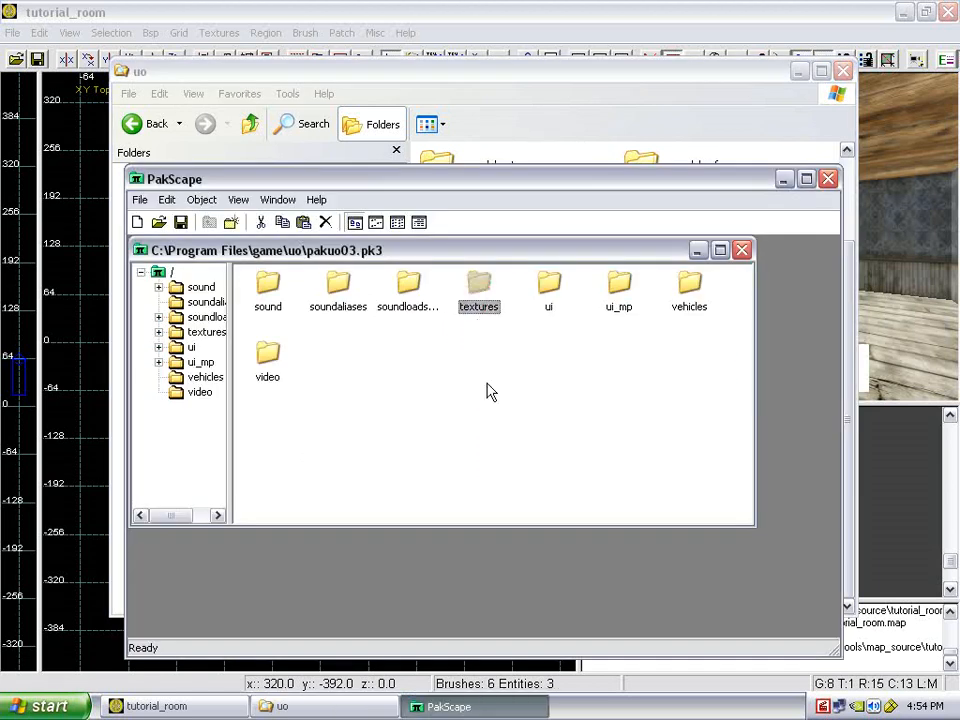
pyautogui.moveTo(530, 184); pyautogui.dragTo(556, 311)
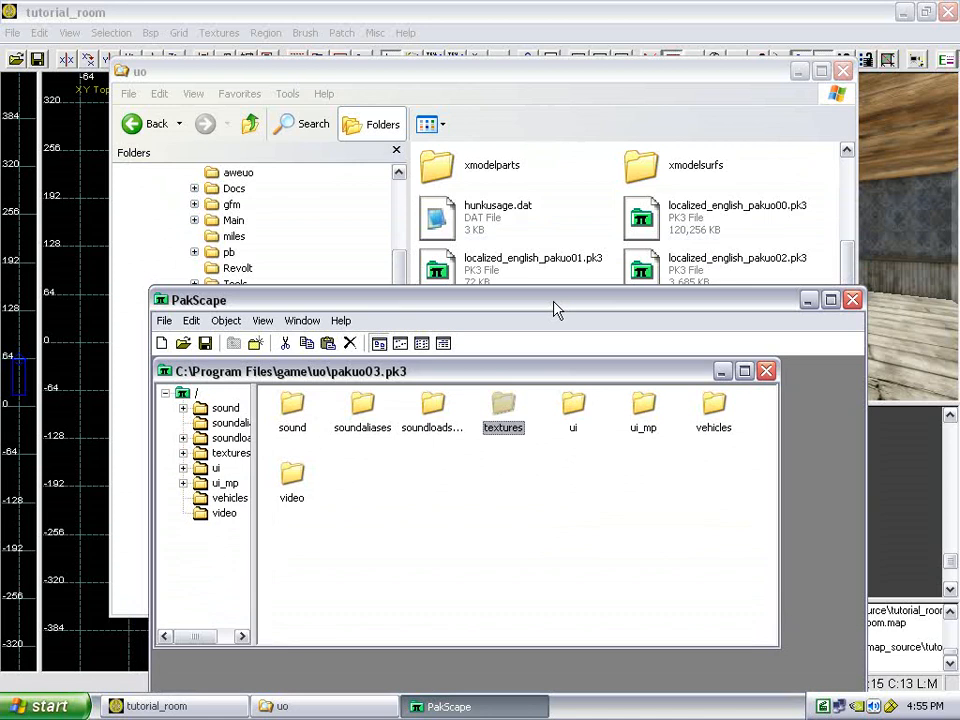
# Bring the uo folder window forward, select its textures folder for comparison with pakuo03.pk3, and close PakScape.
pyautogui.rightClick(505, 407)
pyautogui.click(562, 457)
pyautogui.click(570, 140)
pyautogui.click(633, 190)
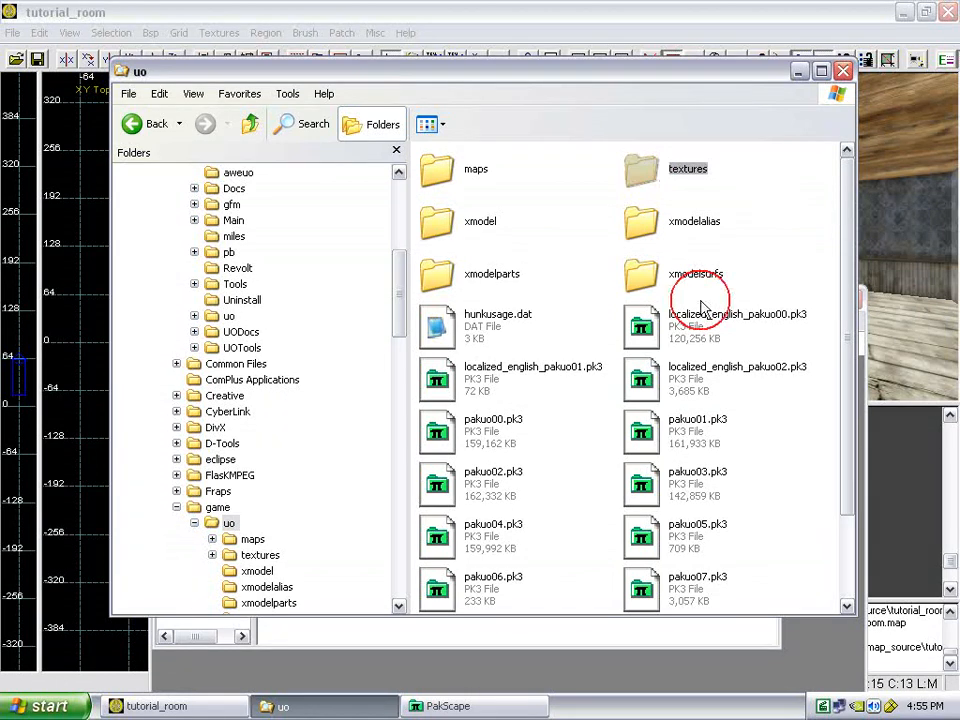
pyautogui.click(739, 639)
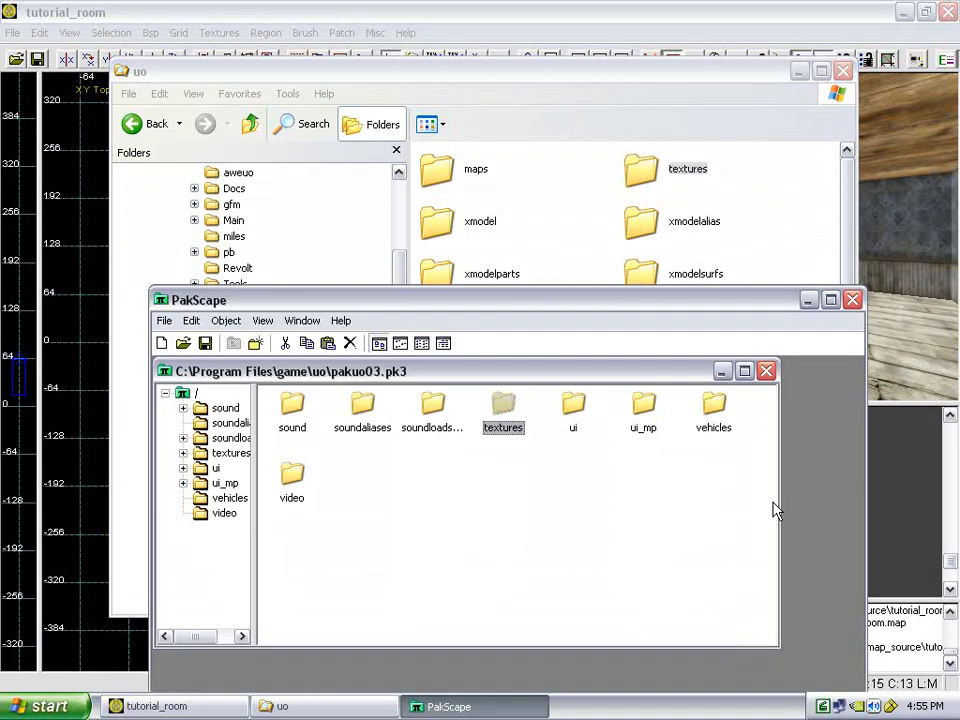
pyautogui.click(852, 299)
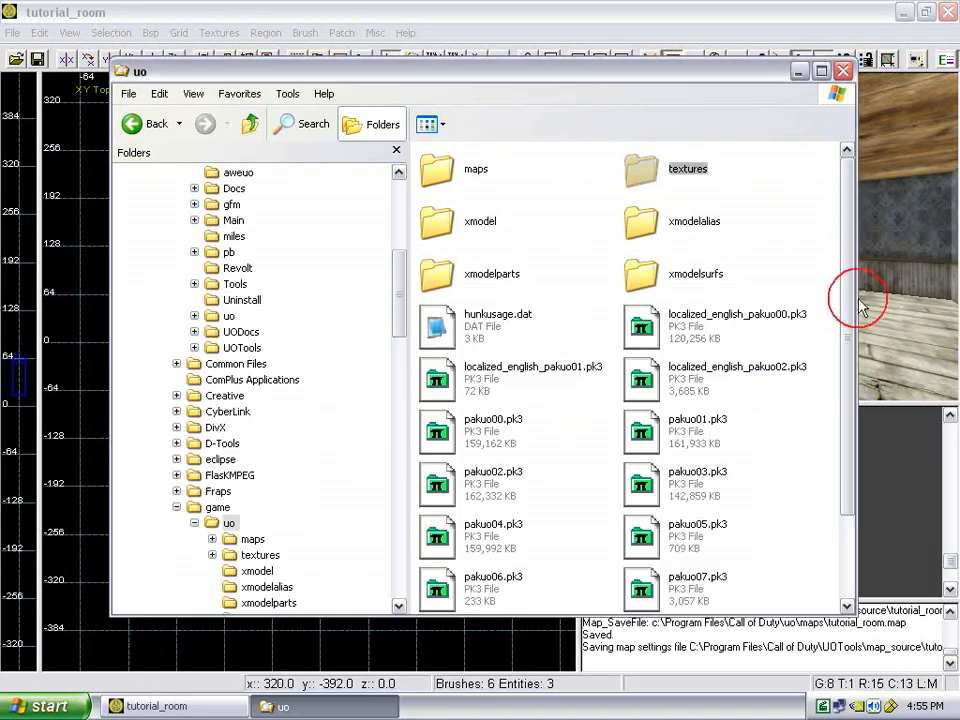
# Open pakuo04.pk3 in PakScape and copy its xmodel, xmodelalias, xmodelparts and xmodelsurfs folders.
pyautogui.click(626, 499)
pyautogui.click(520, 532)
pyautogui.doubleClick(510, 538)
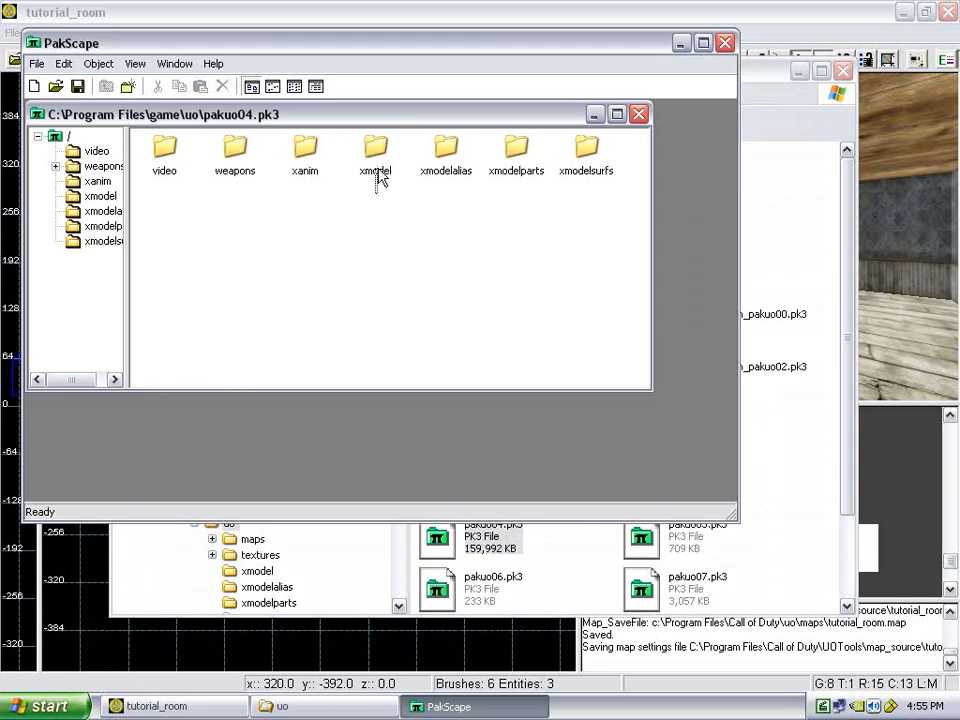
pyautogui.moveTo(375, 193); pyautogui.dragTo(594, 158)
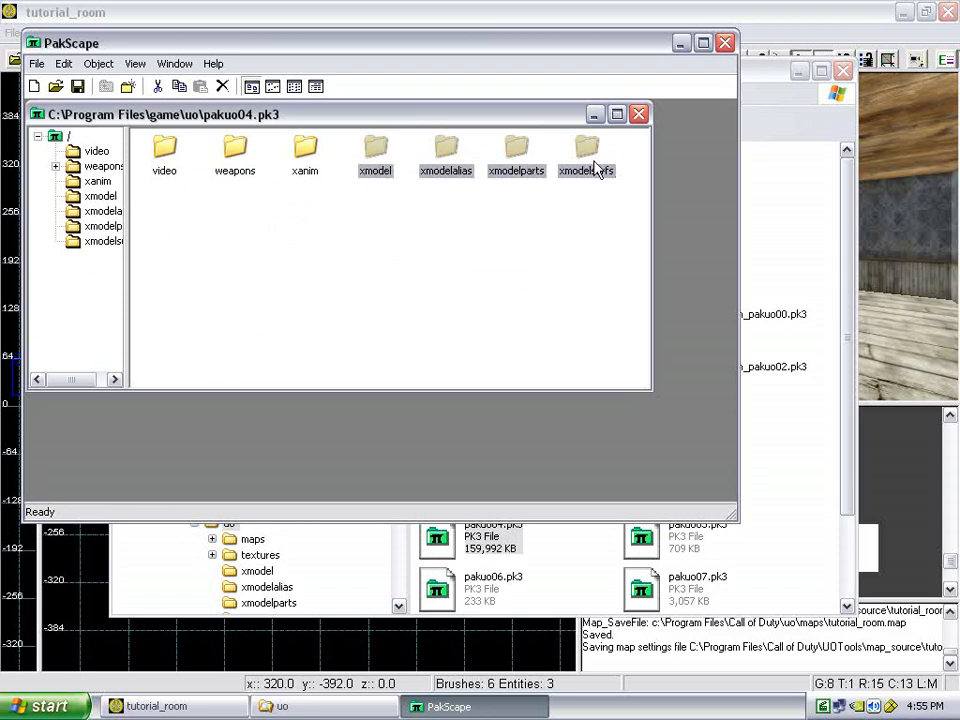
pyautogui.rightClick(594, 148)
pyautogui.click(621, 178)
# Check the uo folder's paste option without pasting, mark its four xmodel folders for reference, and close PakScape.
pyautogui.click(765, 211)
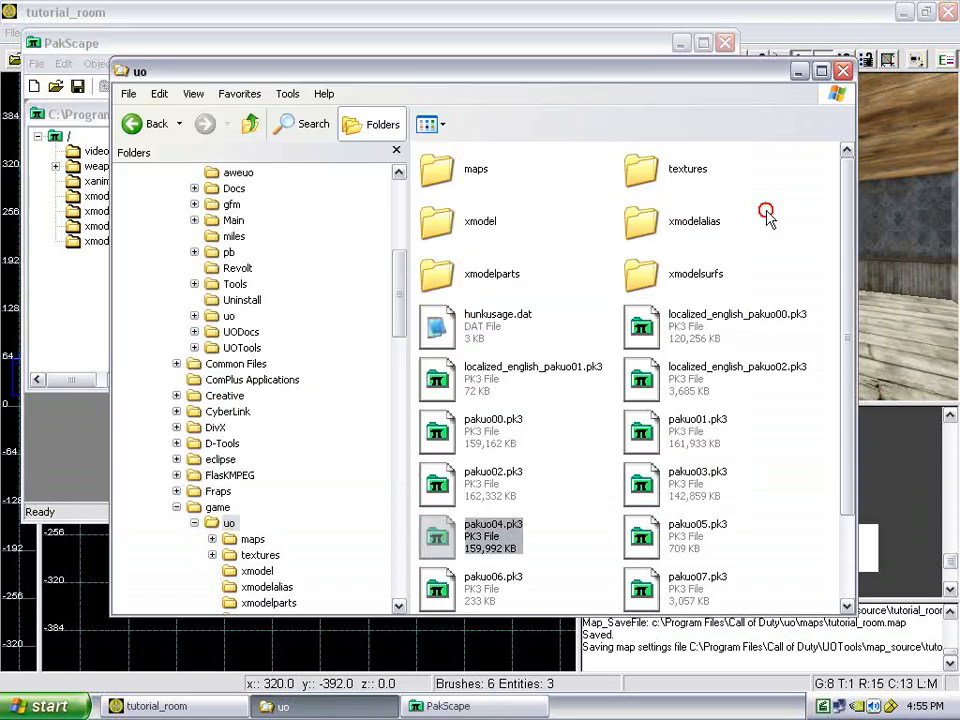
pyautogui.rightClick(773, 226)
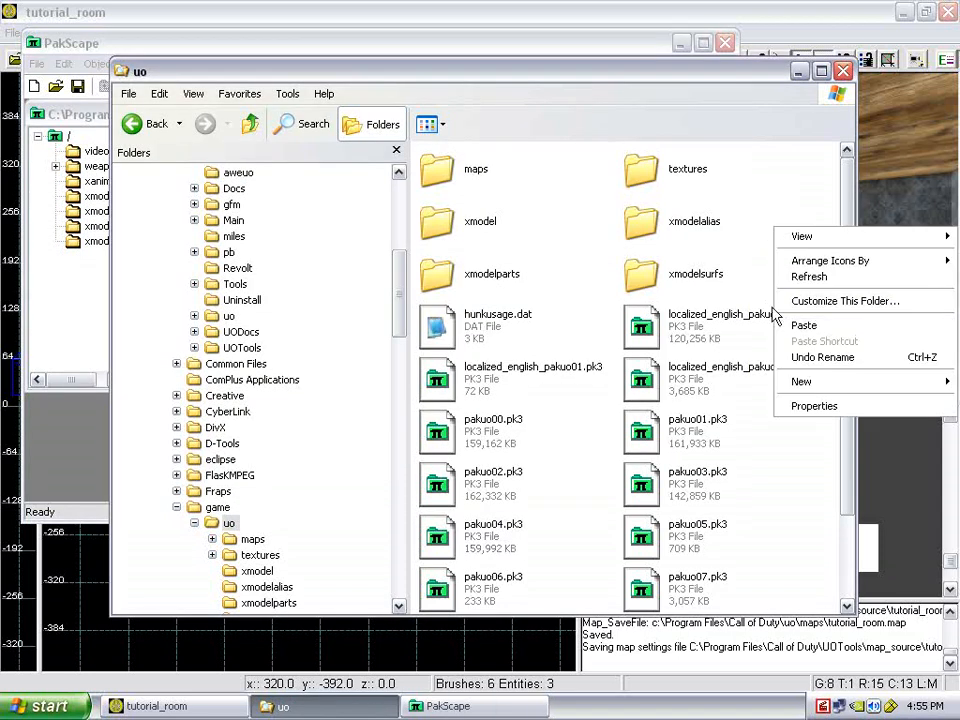
pyautogui.click(780, 206)
pyautogui.moveTo(780, 206); pyautogui.dragTo(449, 281)
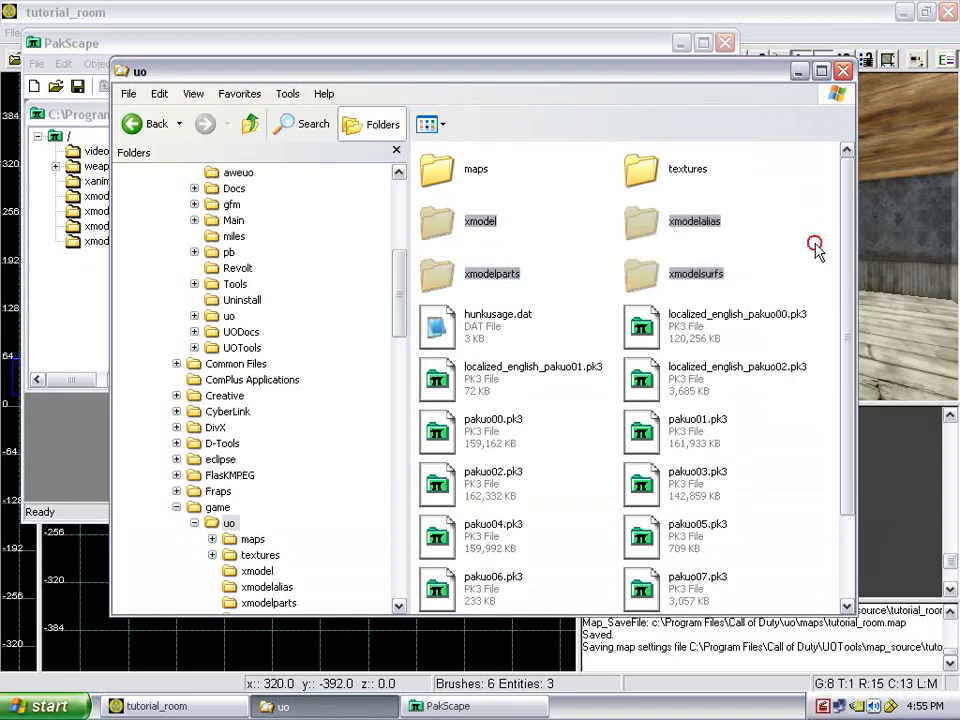
pyautogui.click(816, 248)
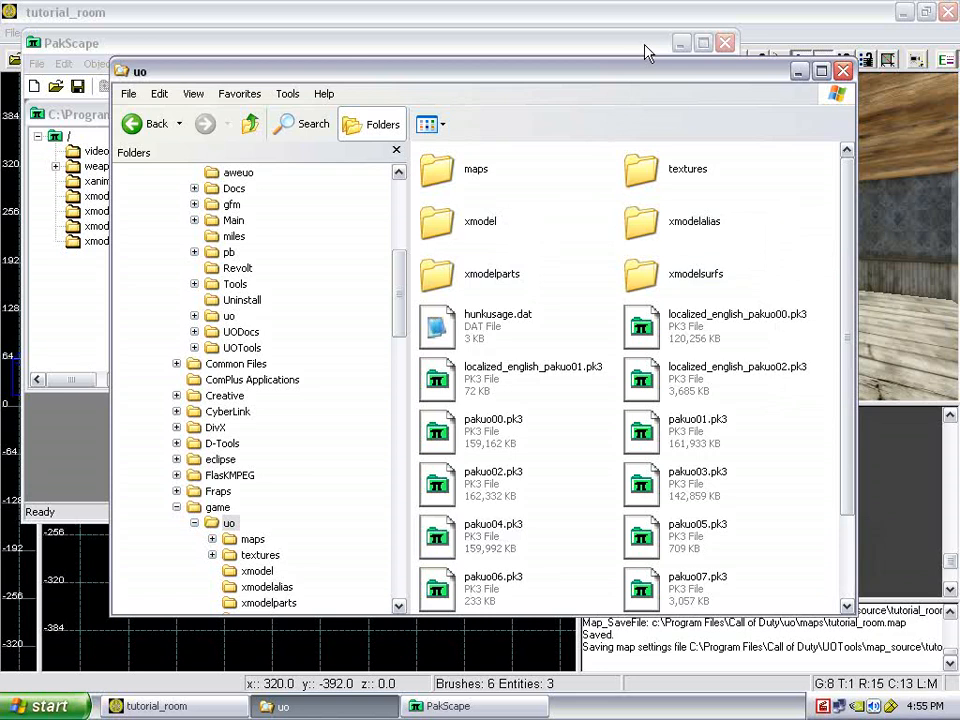
pyautogui.click(593, 54)
pyautogui.click(724, 41)
pyautogui.click(579, 204)
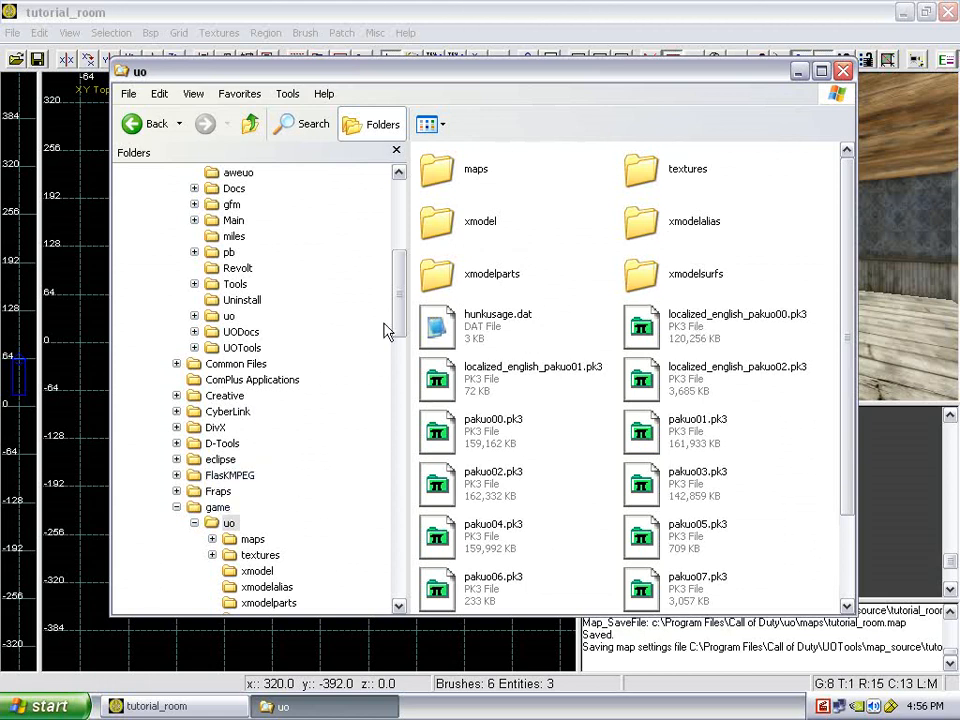
# Go to the Main folder inside Call of Duty and open pak0.pk3 in PakScape.
pyautogui.moveTo(404, 317); pyautogui.dragTo(405, 291)
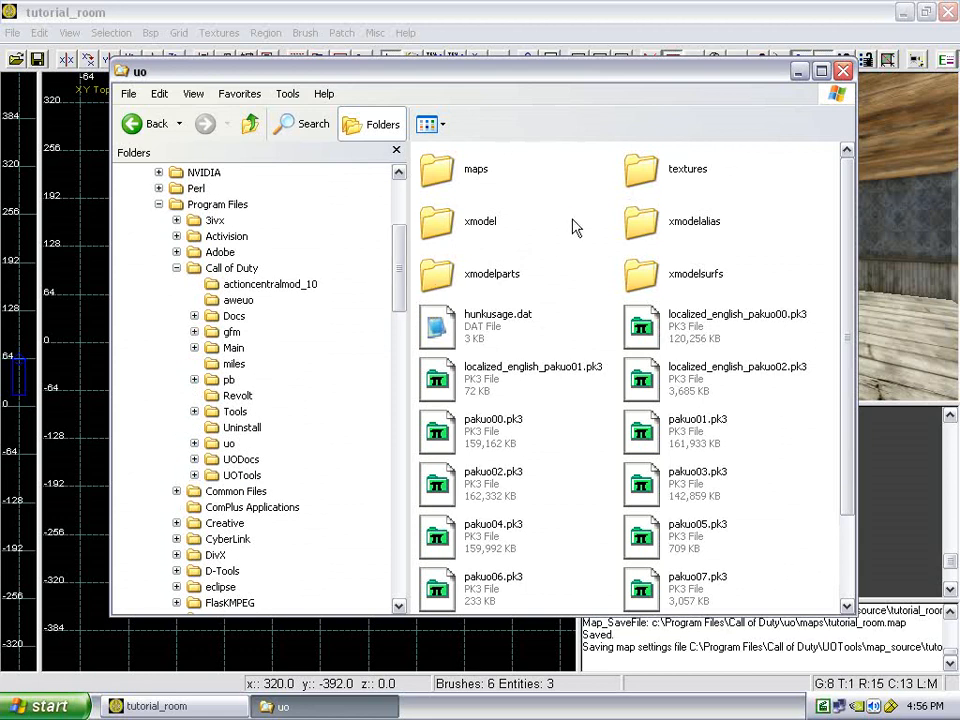
pyautogui.moveTo(401, 287); pyautogui.dragTo(401, 290)
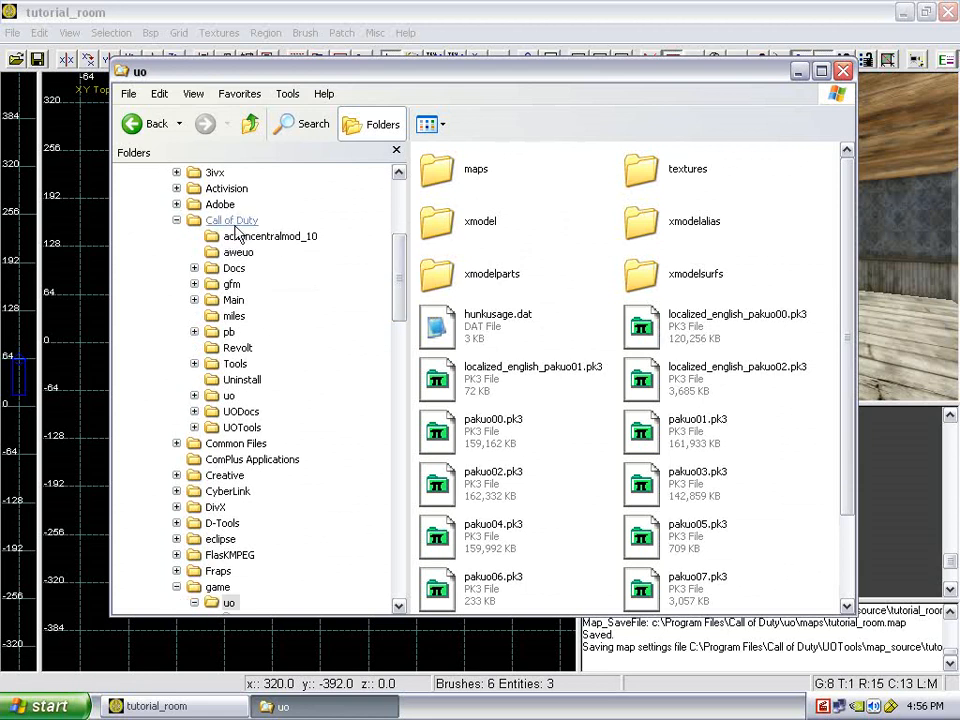
pyautogui.click(235, 301)
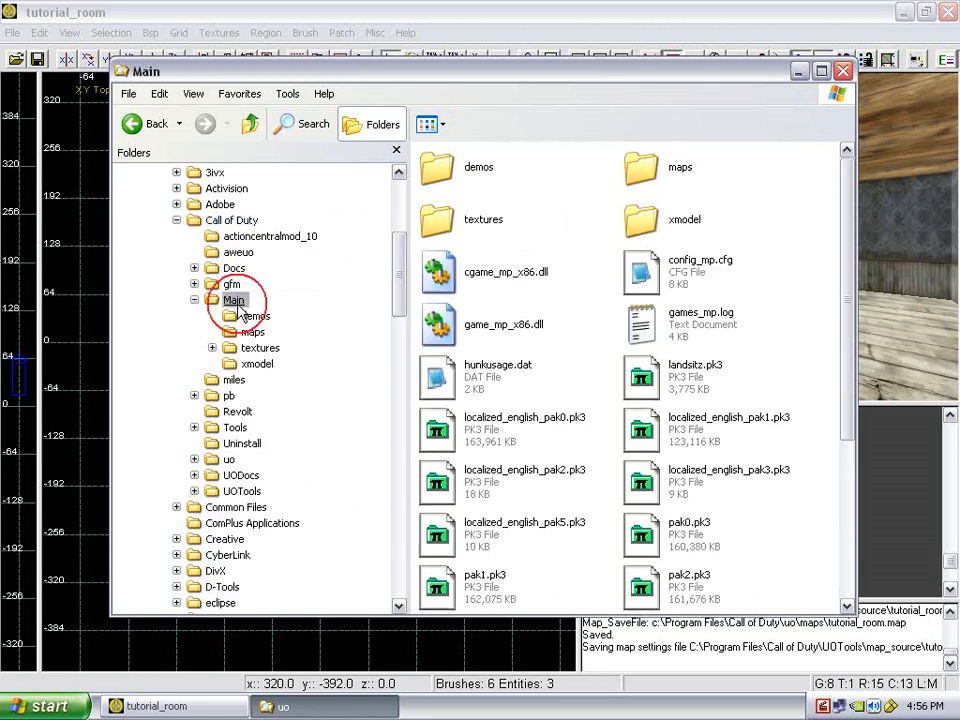
pyautogui.scroll(-2, 608, 366)
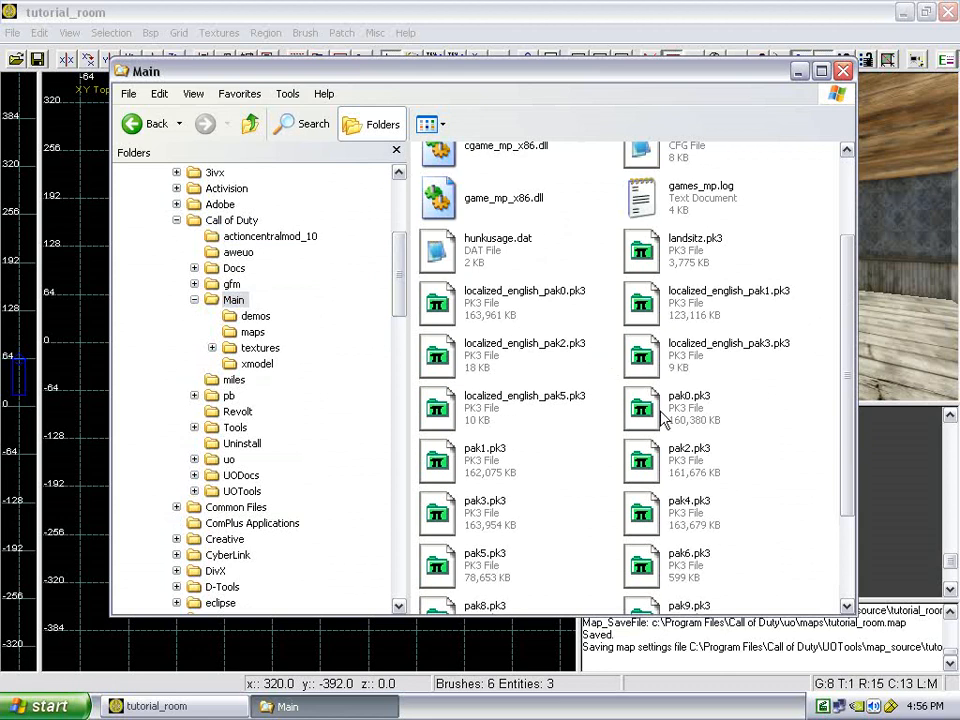
pyautogui.doubleClick(660, 412)
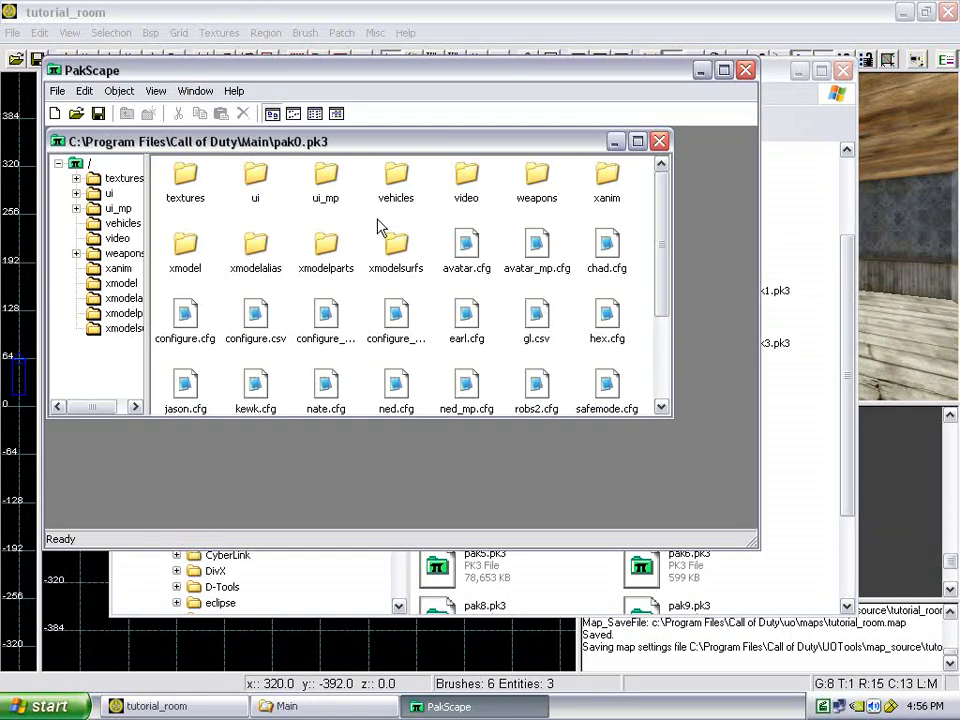
# Identify the xmodel, xmodelalias, xmodelparts, xmodelsurfs and textures folders in pak0.pk3 by selecting each one individually.
pyautogui.click(190, 250)
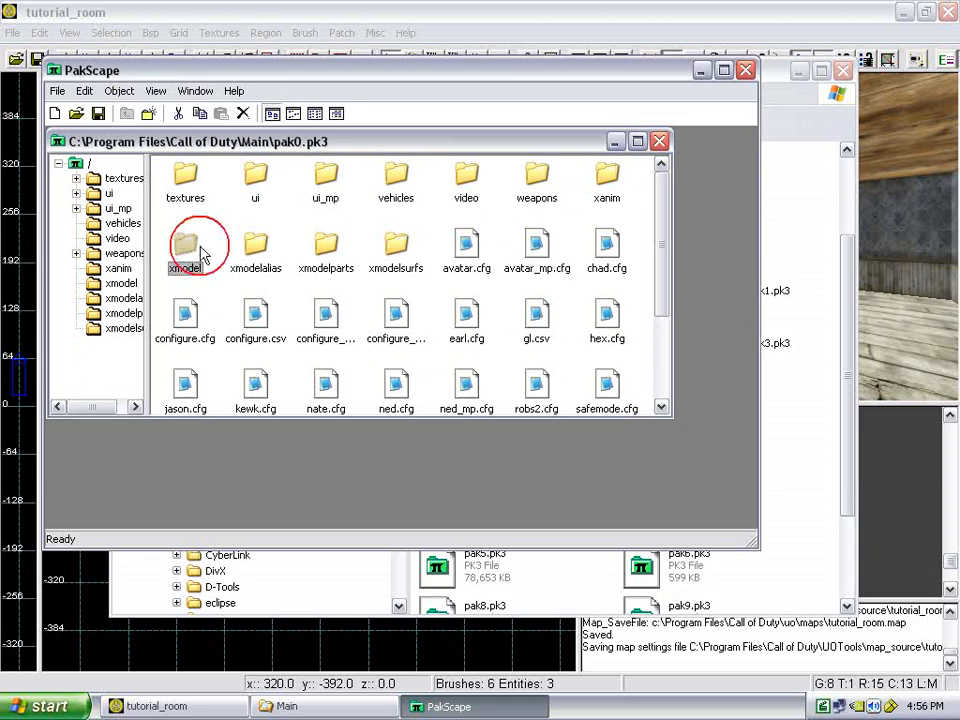
pyautogui.click(256, 250)
pyautogui.click(327, 234)
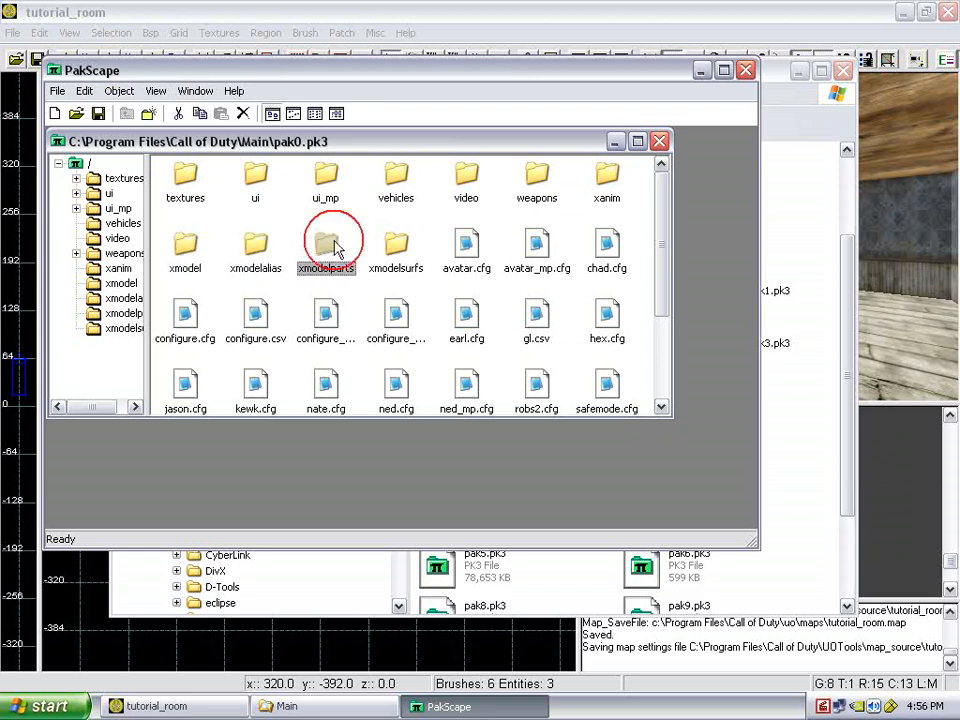
pyautogui.click(393, 243)
pyautogui.hotkey('ctrl', 'x')
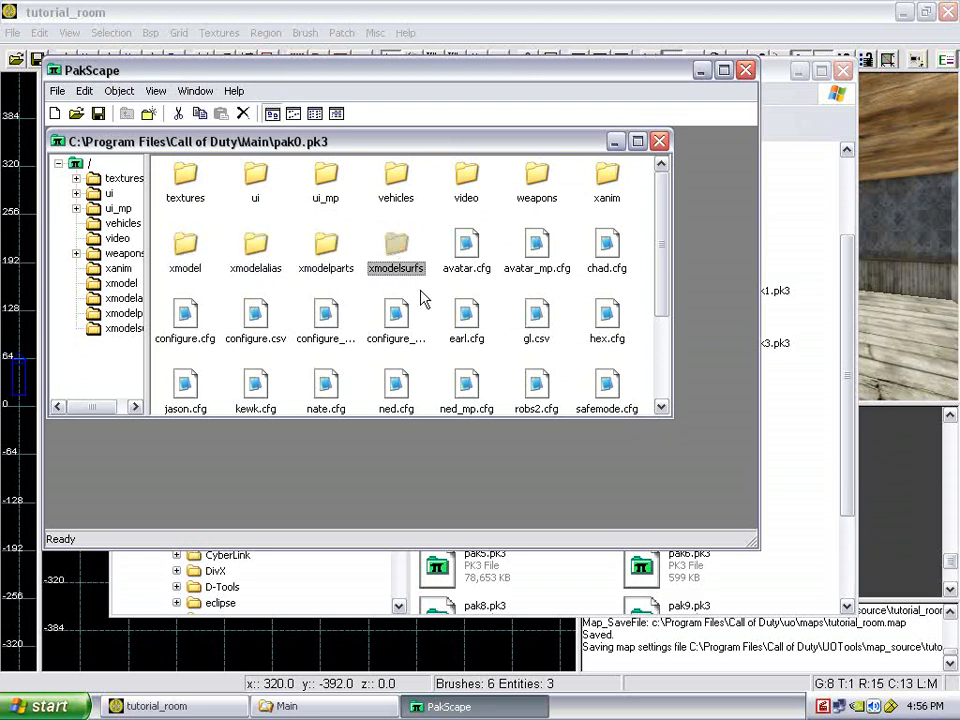
pyautogui.click(190, 178)
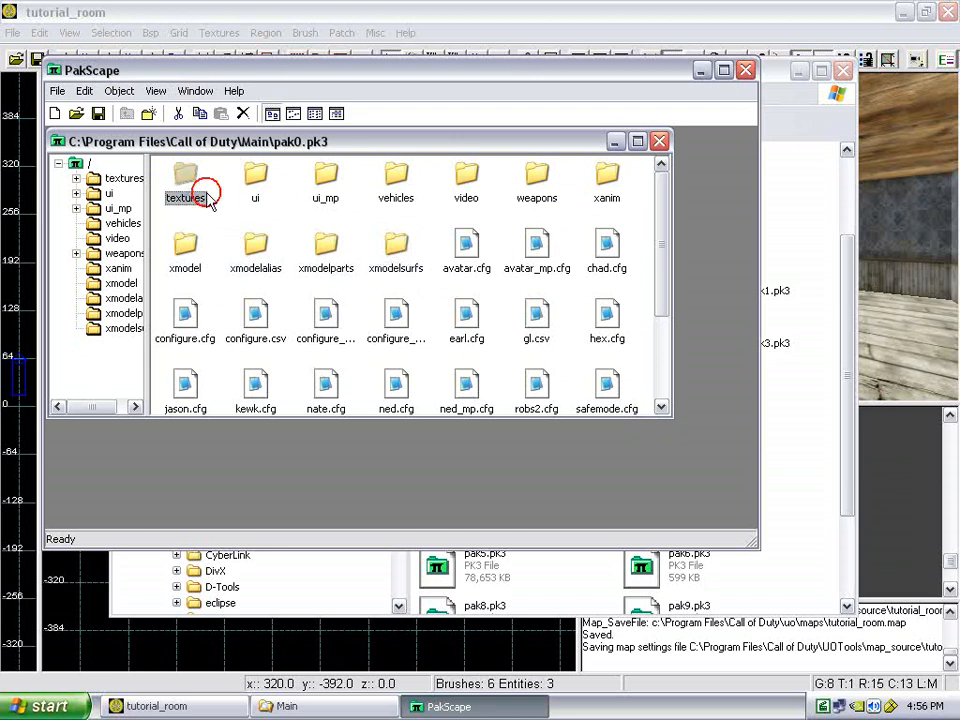
# Copy the textures, xmodel, xmodelalias, xmodelparts and xmodelsurfs folders together from pak0.pk3.
pyautogui.click(396, 284)
pyautogui.moveTo(398, 287); pyautogui.dragTo(210, 200)
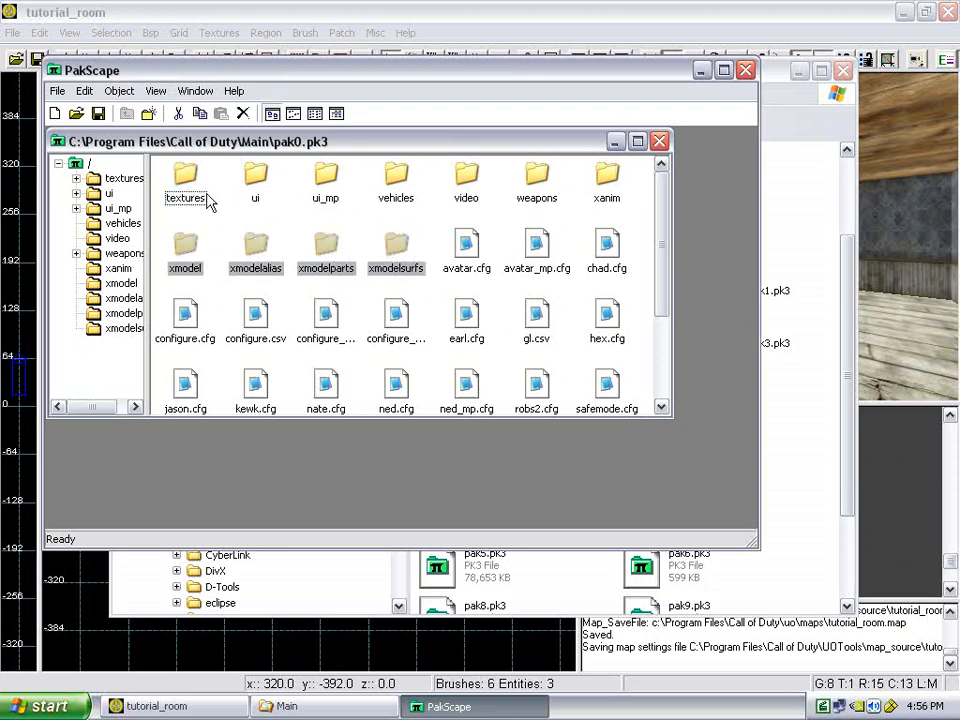
pyautogui.keyDown('ctrl'); pyautogui.click(200, 196); pyautogui.keyUp('ctrl')
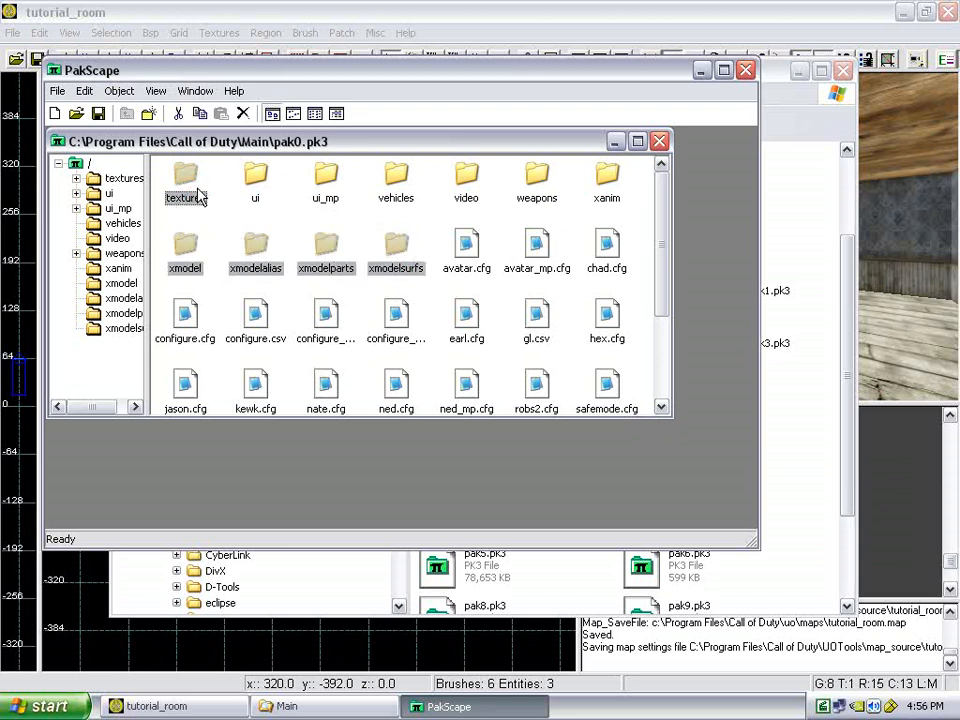
pyautogui.rightClick(200, 196)
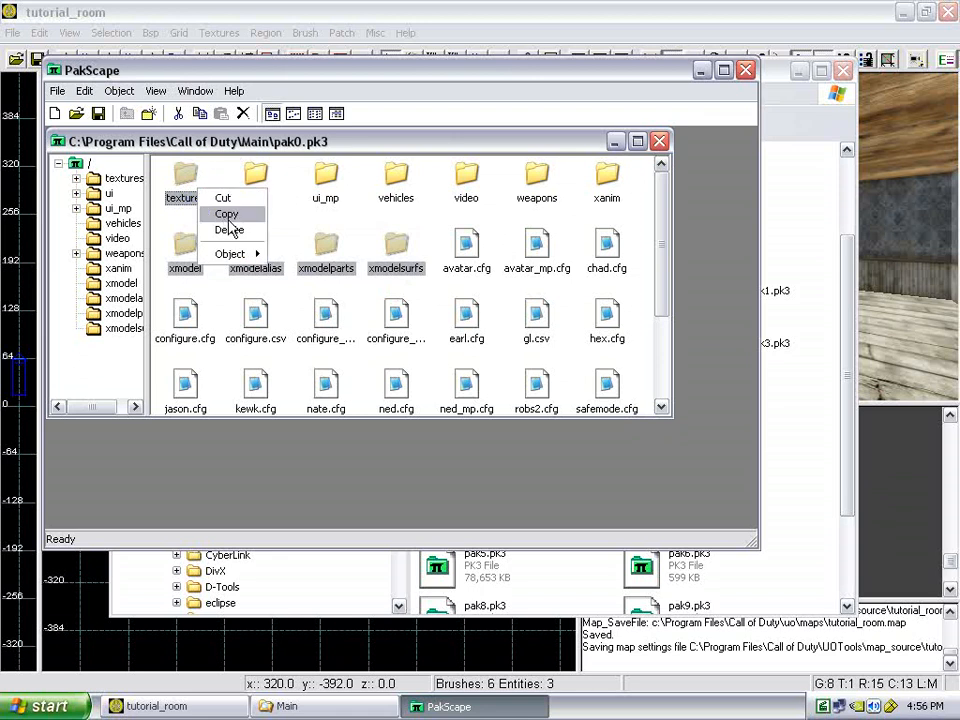
pyautogui.click(226, 214)
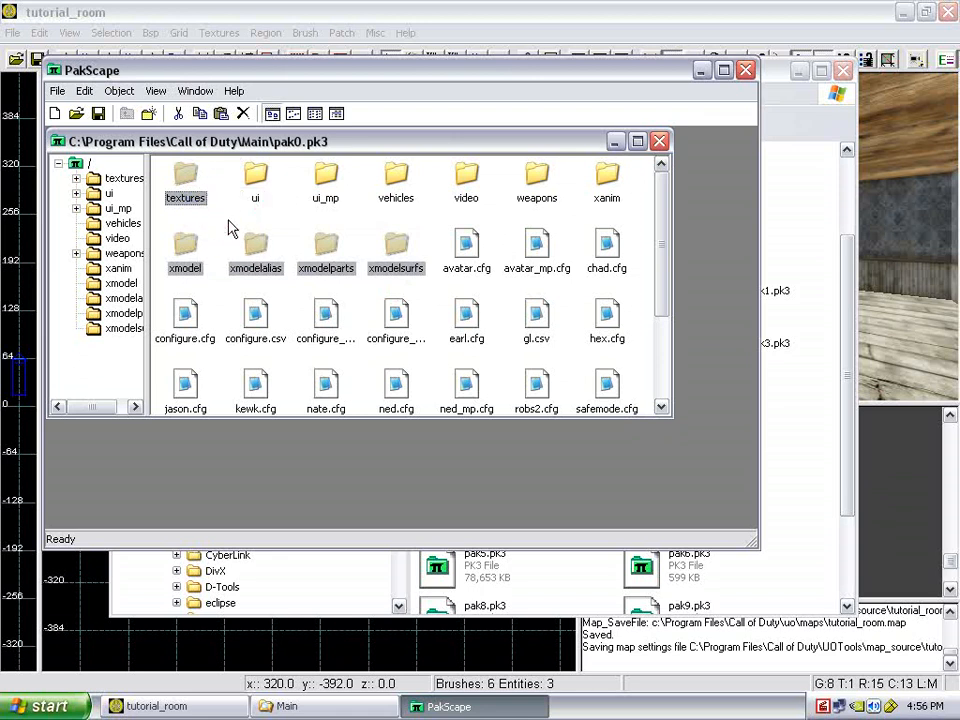
# Paste the folders copied from pak0.pk3 into the game/uo folder.
pyautogui.click(789, 223)
pyautogui.moveTo(398, 281); pyautogui.dragTo(392, 327)
pyautogui.click(217, 397)
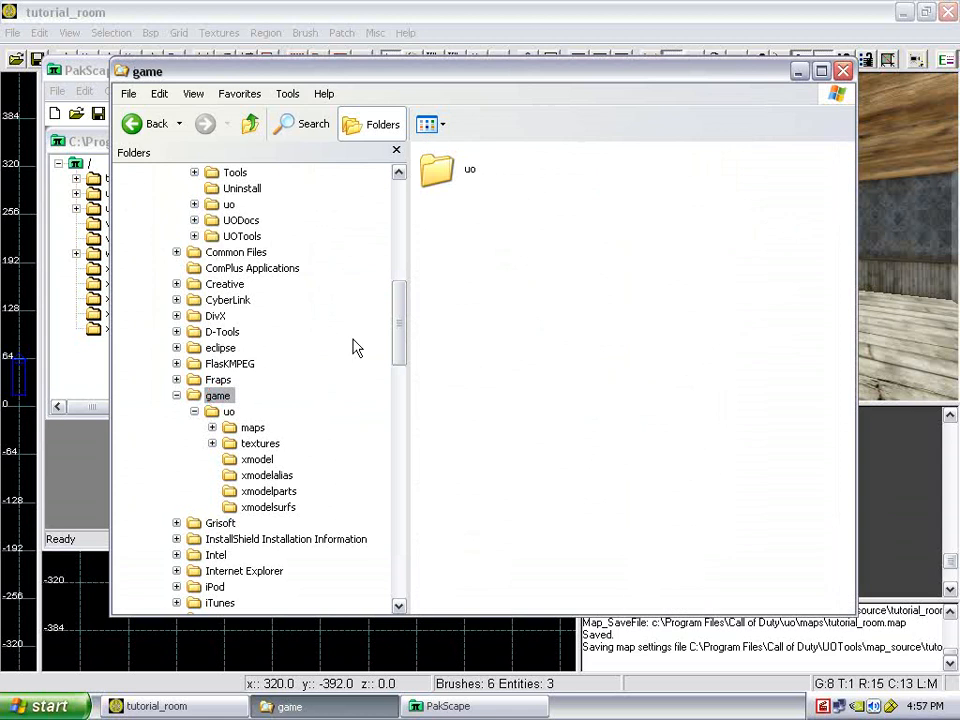
pyautogui.doubleClick(435, 169)
pyautogui.scroll(-2, 600, 260)
pyautogui.scroll(2, 746, 251)
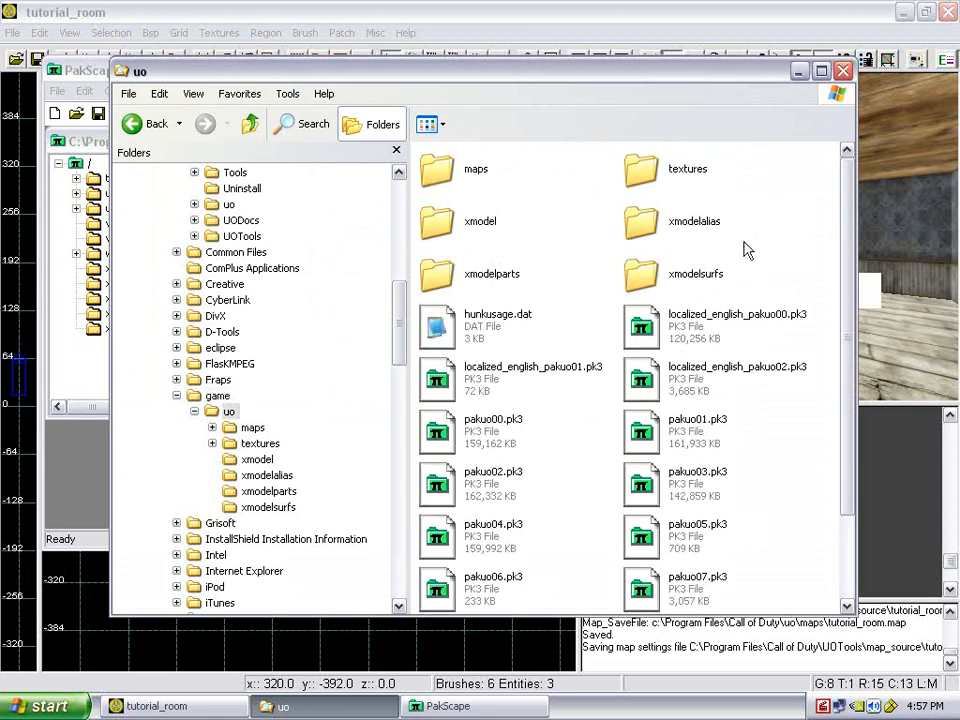
pyautogui.rightClick(778, 240)
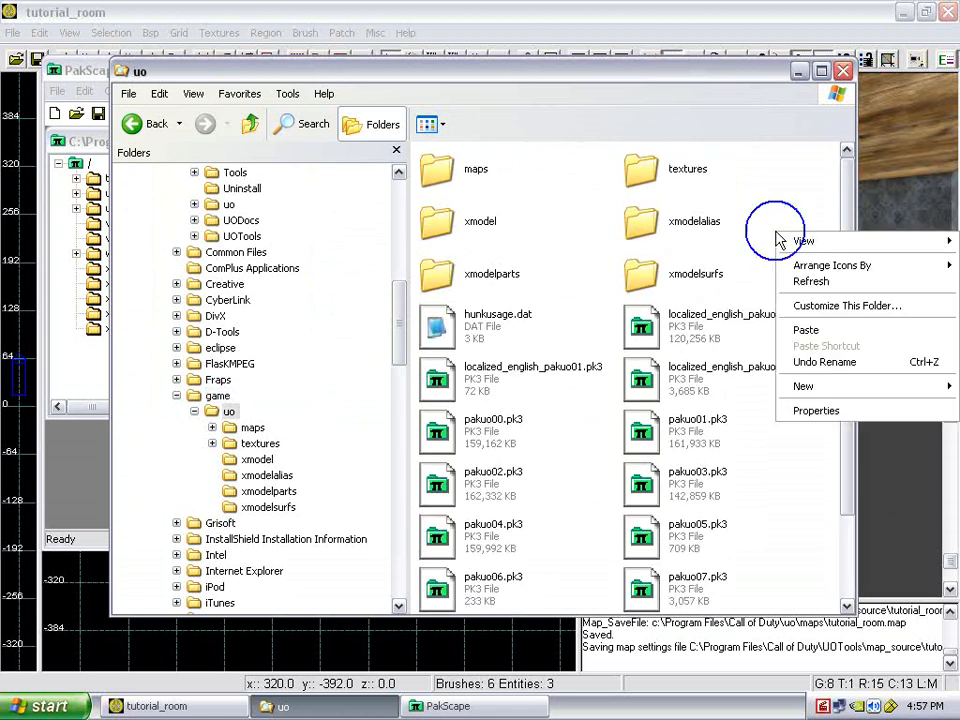
pyautogui.click(834, 334)
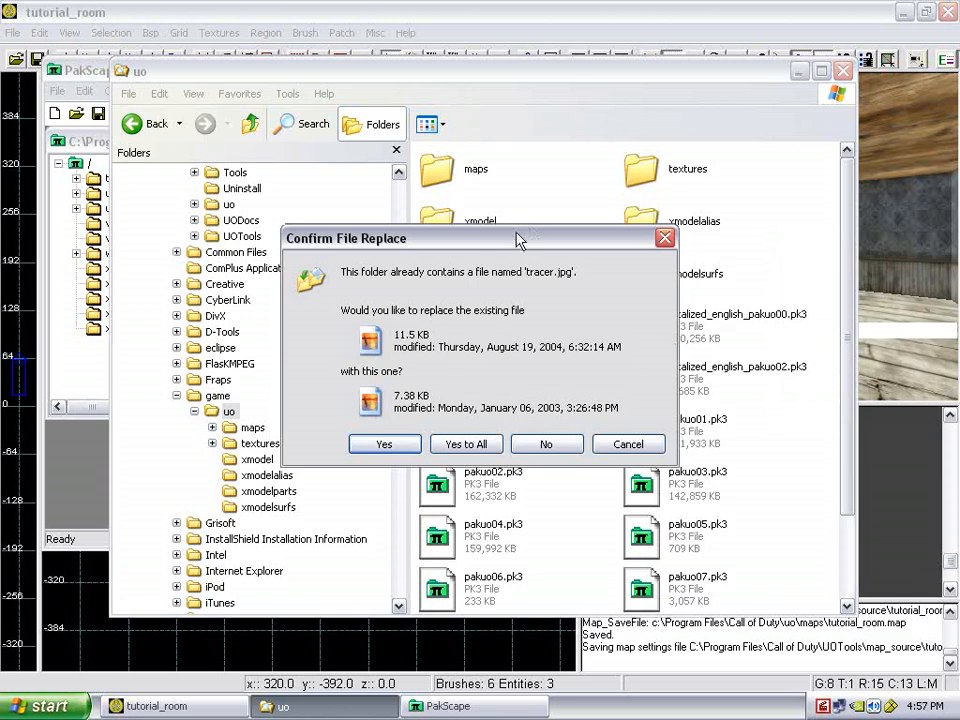
# Move the replace confirmation aside and decline replacing the existing tracer.jpg.
pyautogui.moveTo(519, 240); pyautogui.dragTo(623, 330)
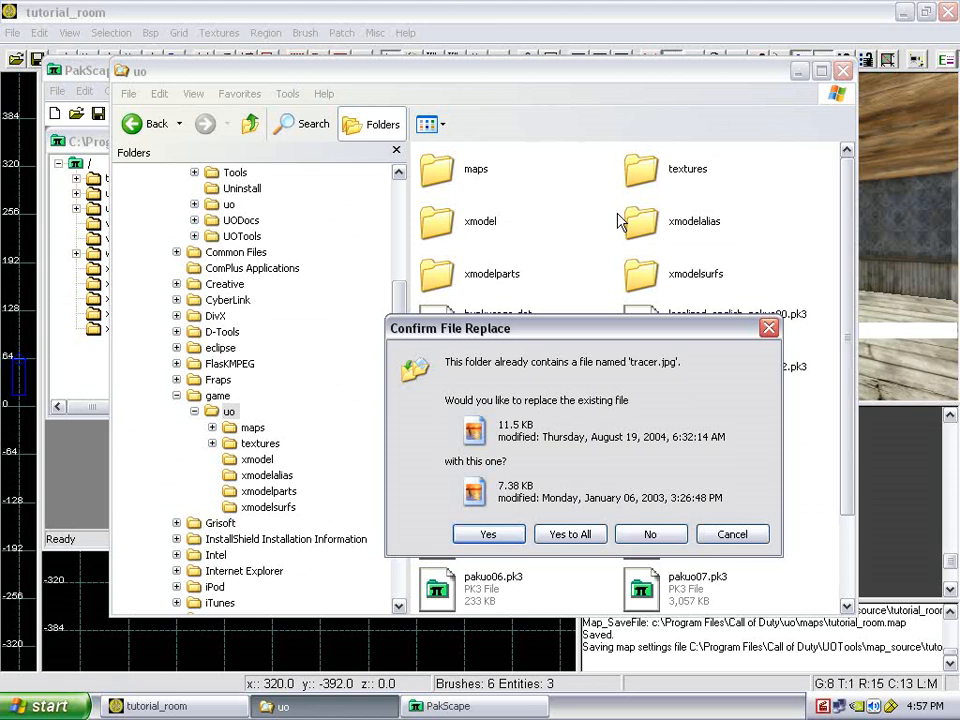
pyautogui.click(650, 534)
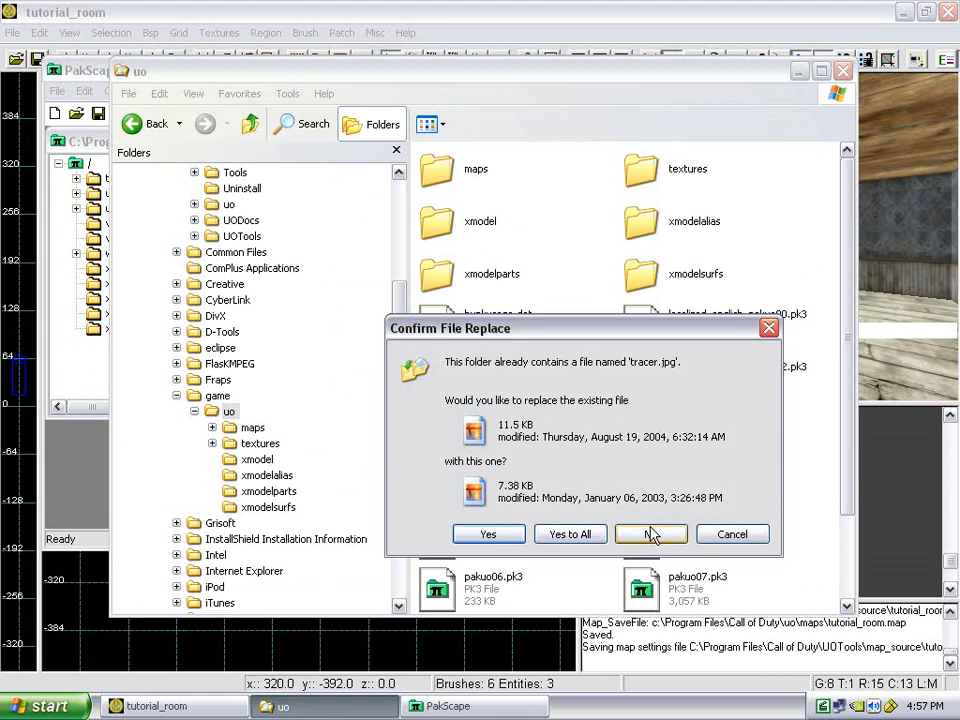
pyautogui.click(650, 534)
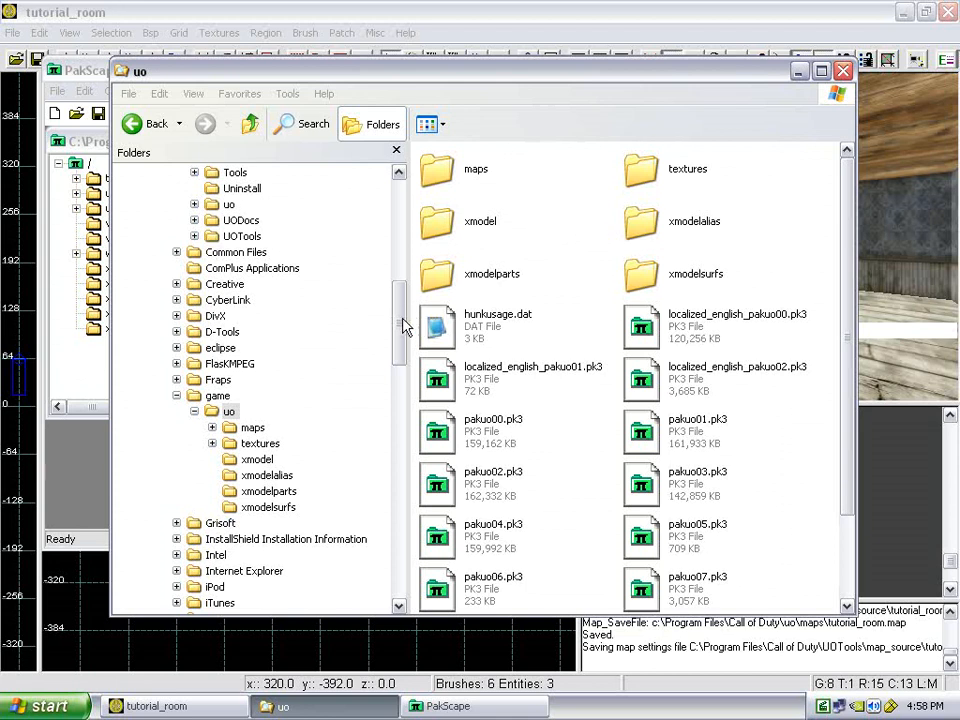
# Continue pasting into uo, decline replacing existing files such as 105 and ammo_panzerfaust_box2, and cancel the remaining copy.
pyautogui.hotkey('ctrl', 'v')
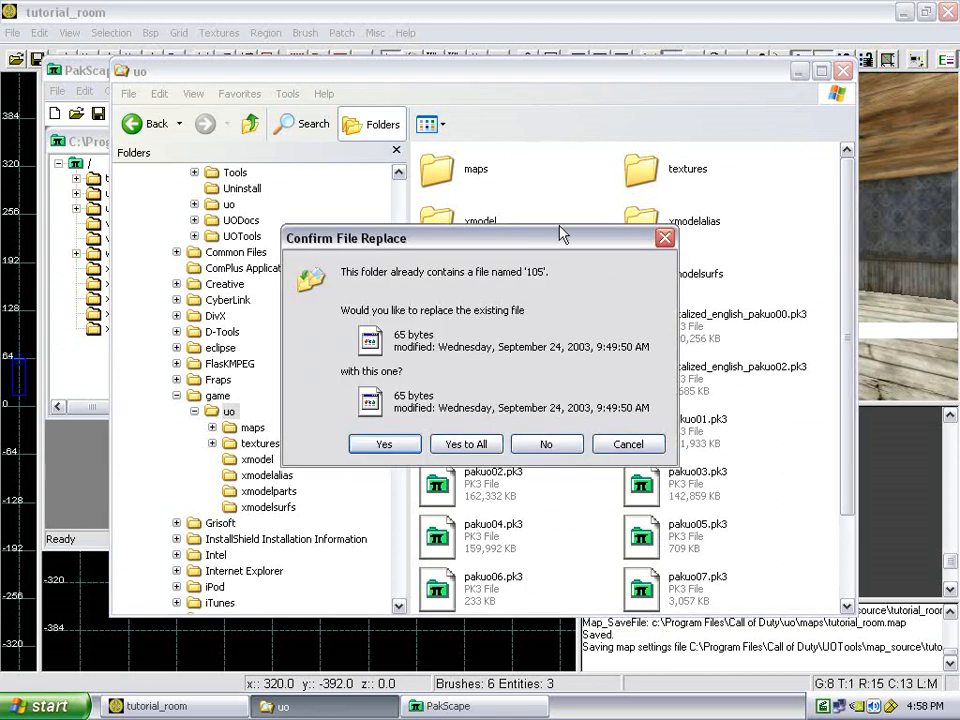
pyautogui.click(540, 448)
pyautogui.click(540, 446)
pyautogui.click(540, 446)
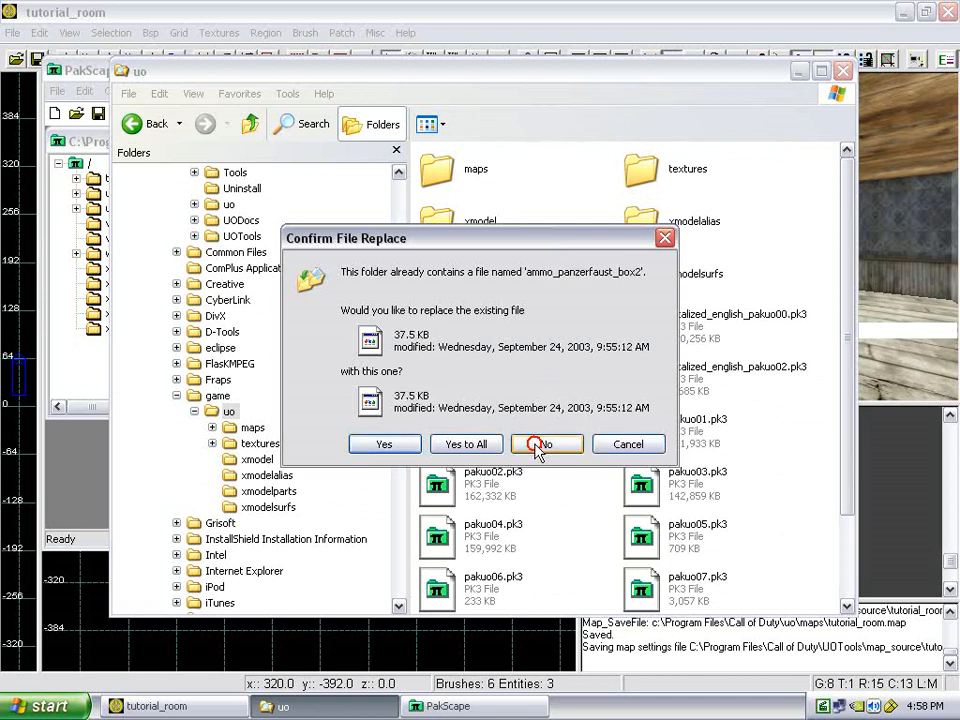
pyautogui.click(540, 446)
pyautogui.click(540, 446)
pyautogui.click(540, 446)
pyautogui.click(634, 441)
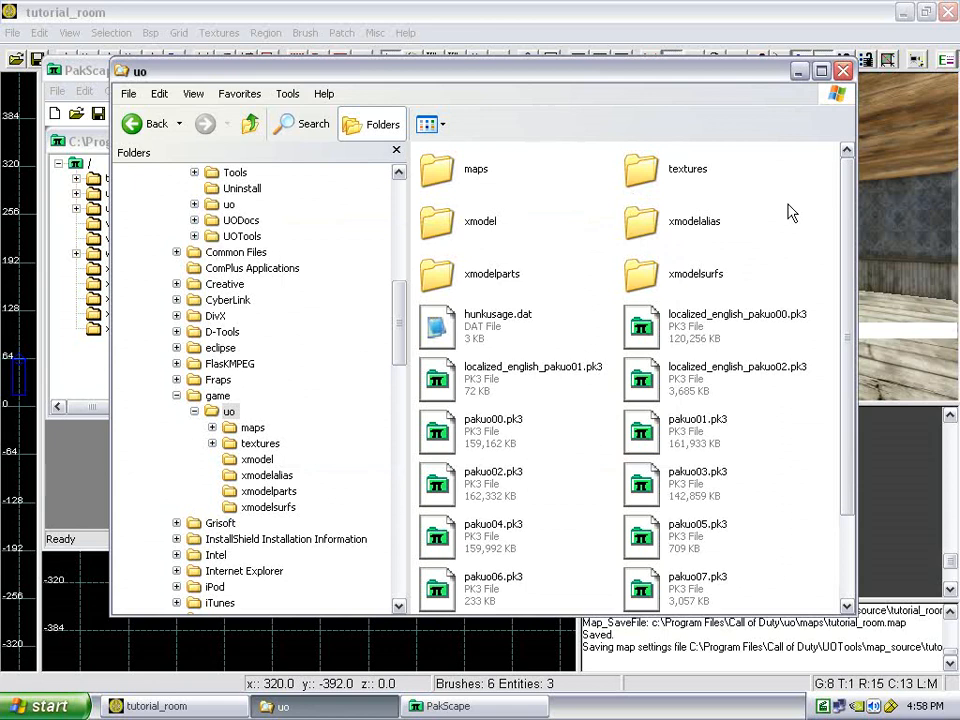
# Look over the uo folder's contents and return to the Main folder inside Call of Duty.
pyautogui.scroll(-2, 752, 231)
pyautogui.scroll(2, 752, 231)
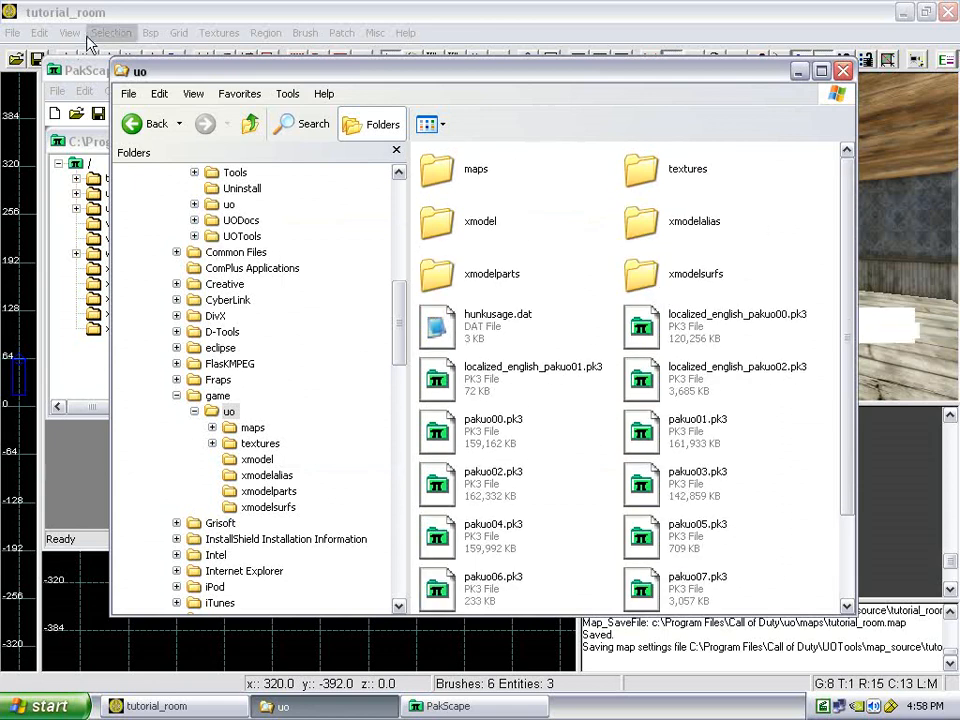
pyautogui.moveTo(396, 300); pyautogui.dragTo(401, 264)
pyautogui.click(233, 300)
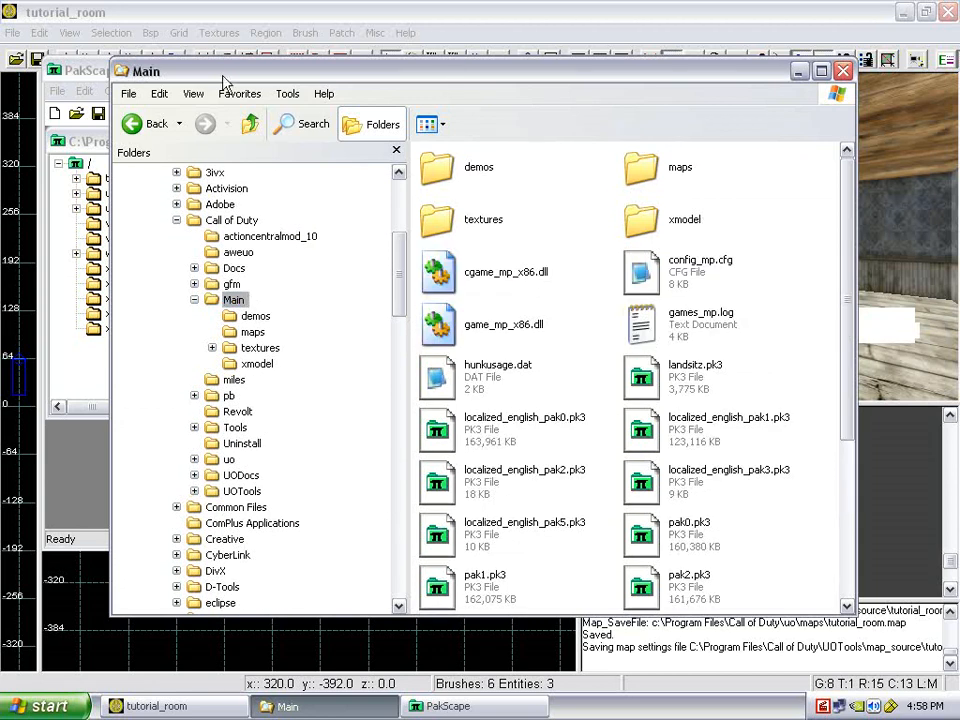
# Close the open PakScape window and open pak1.pk3 from the Main folder.
pyautogui.click(68, 80)
pyautogui.click(746, 71)
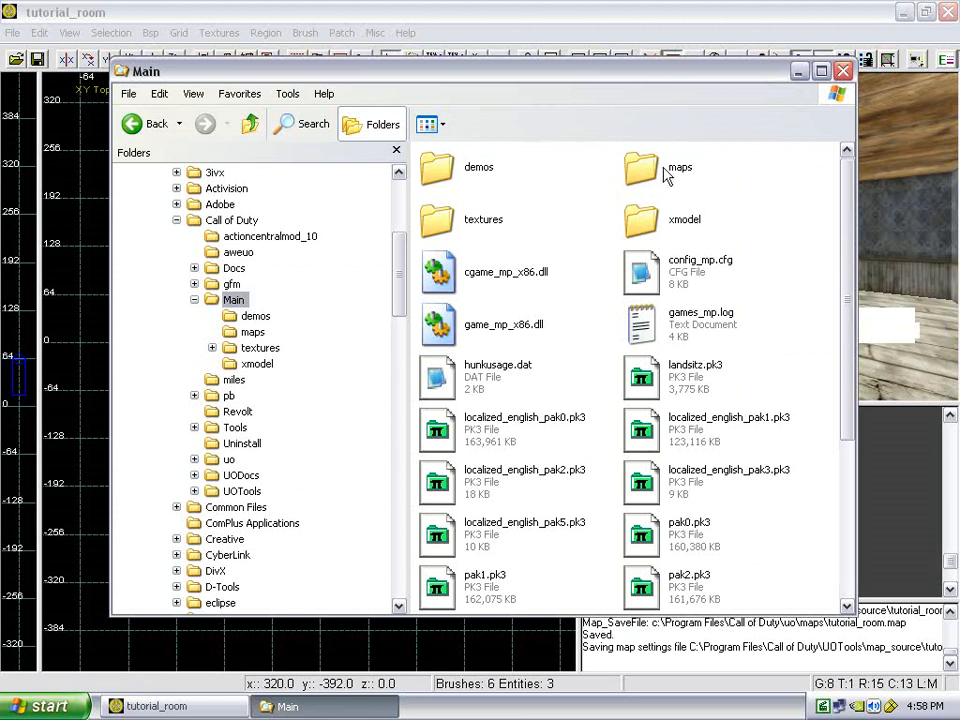
pyautogui.click(630, 343)
pyautogui.scroll(-2, 630, 343)
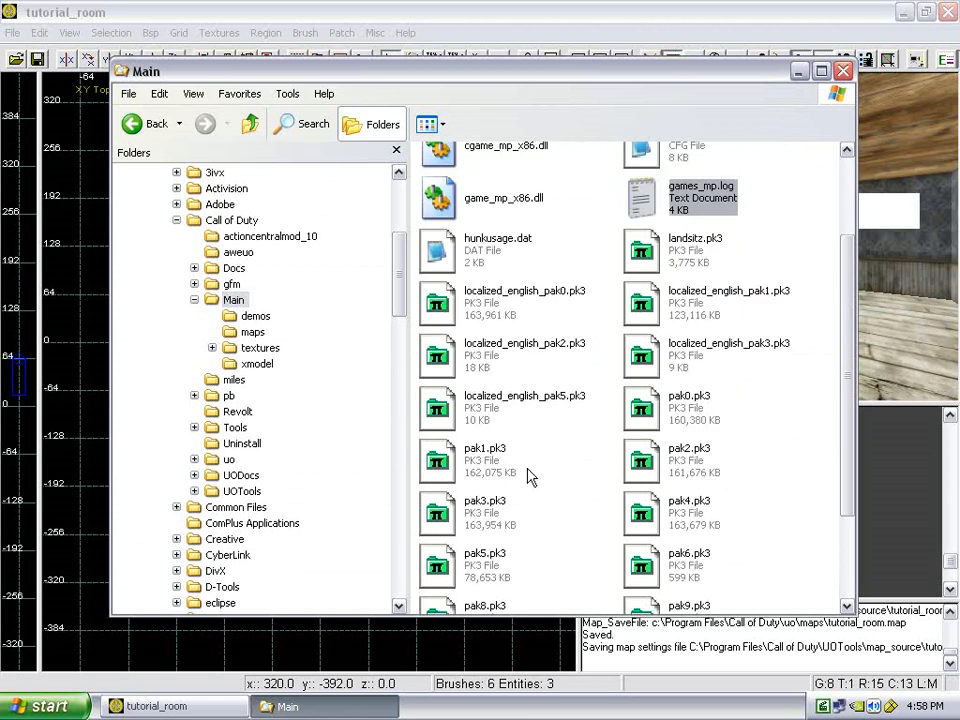
pyautogui.click(648, 428)
pyautogui.doubleClick(515, 452)
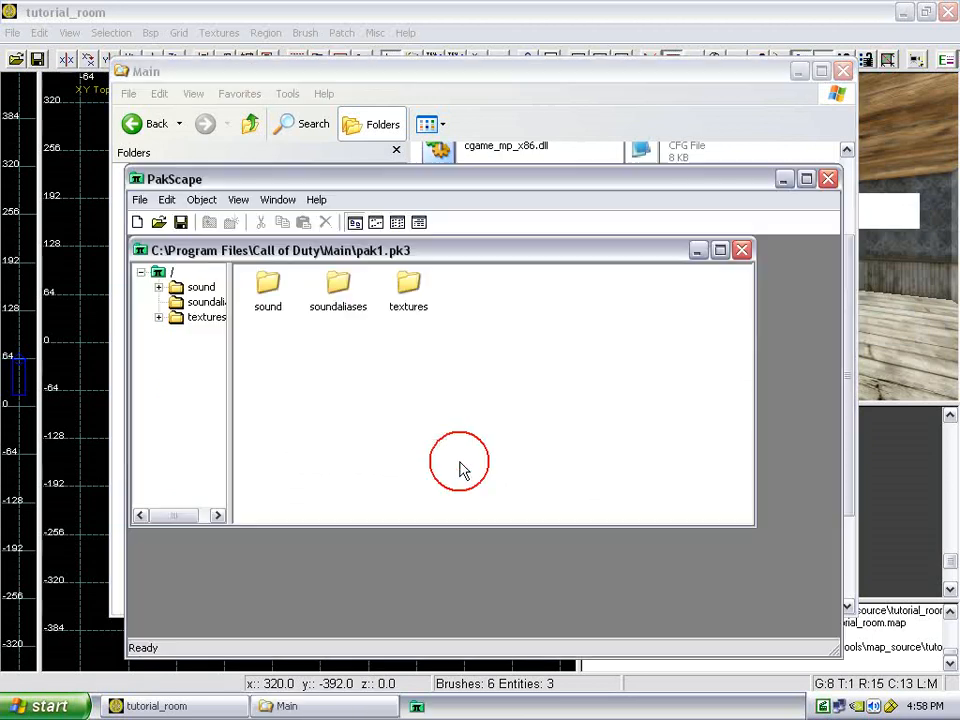
# Copy the textures folder from pak1.pk3 and open the uo folder inside game as the paste destination.
pyautogui.click(410, 296)
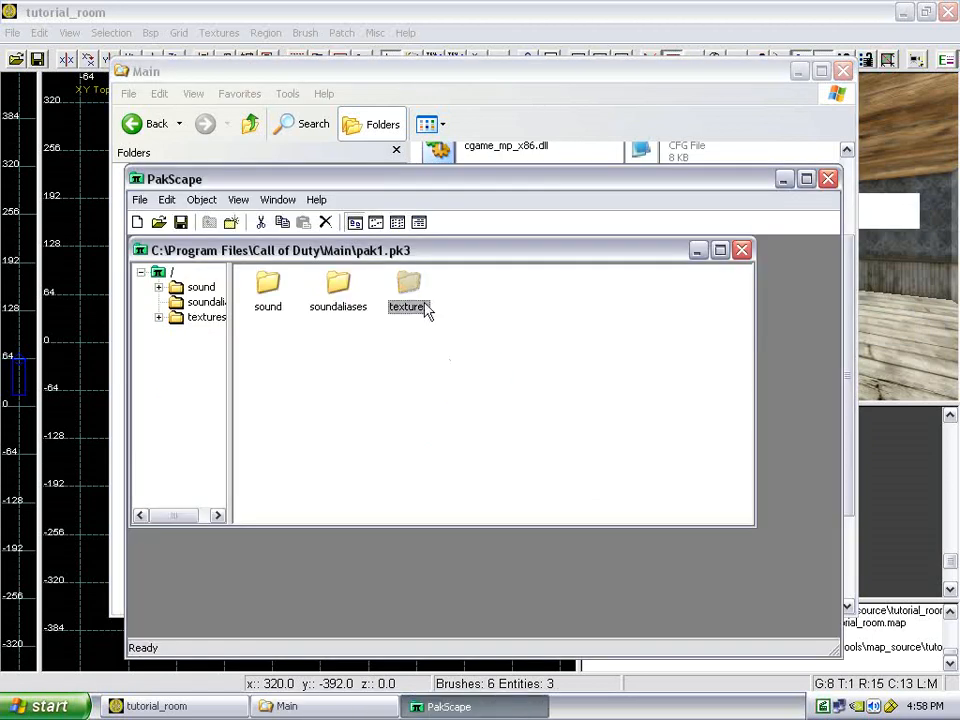
pyautogui.rightClick(413, 290)
pyautogui.click(454, 336)
pyautogui.click(587, 86)
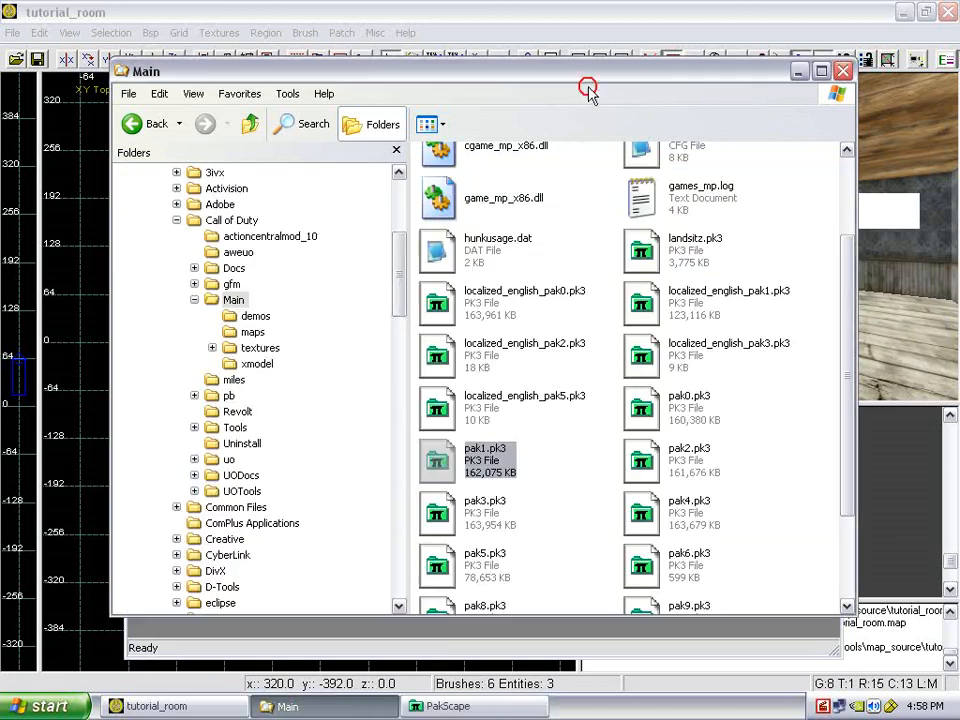
pyautogui.moveTo(398, 297); pyautogui.dragTo(398, 343)
pyautogui.click(195, 396)
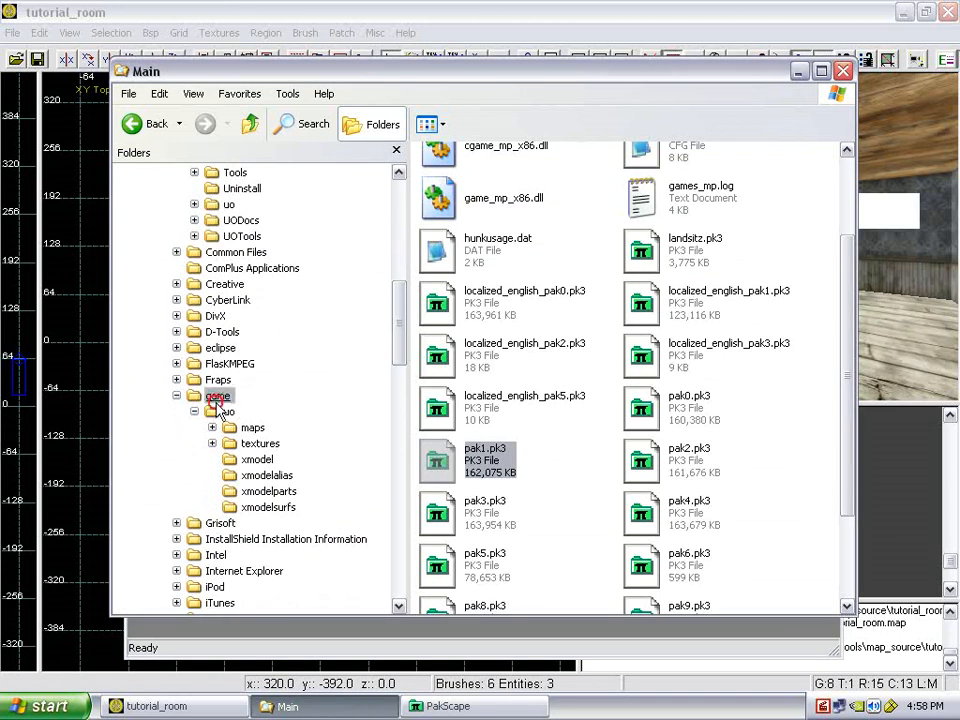
pyautogui.doubleClick(450, 172)
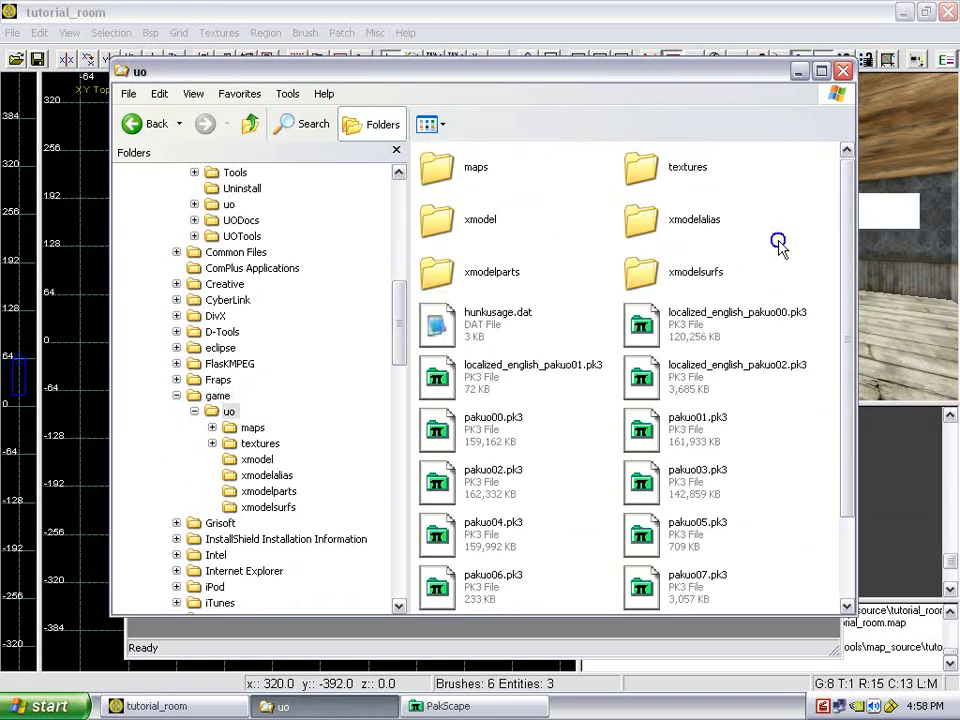
pyautogui.rightClick(594, 244)
pyautogui.click(784, 191)
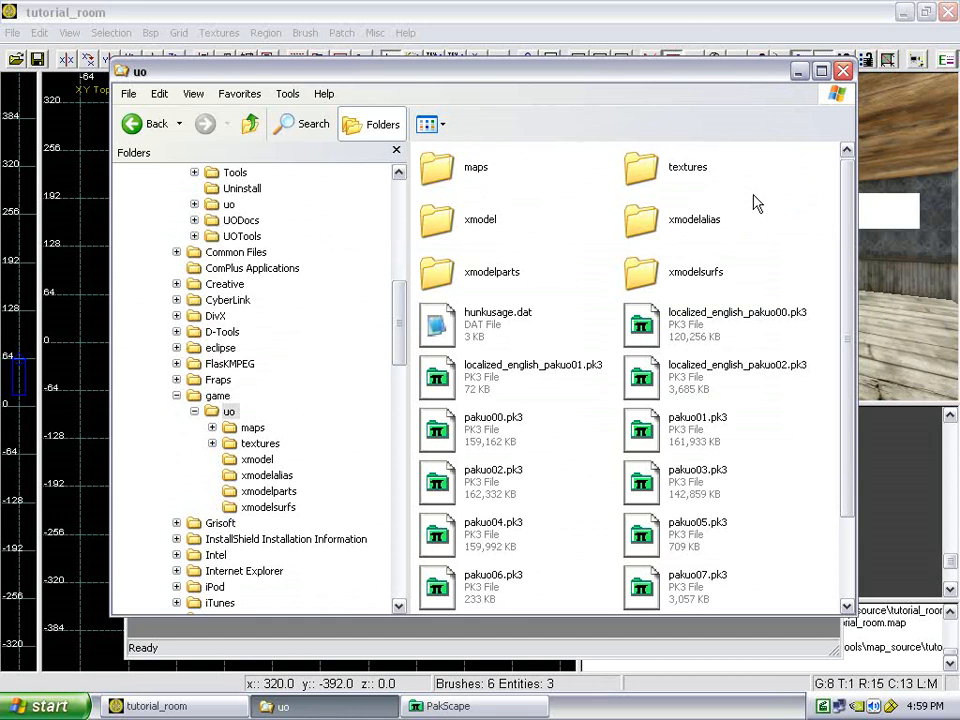
# Collapse the game folder and open the uo folder inside Call of Duty.
pyautogui.click(178, 397)
pyautogui.moveTo(399, 354); pyautogui.dragTo(335, 317)
pyautogui.click(177, 204)
pyautogui.click(177, 204)
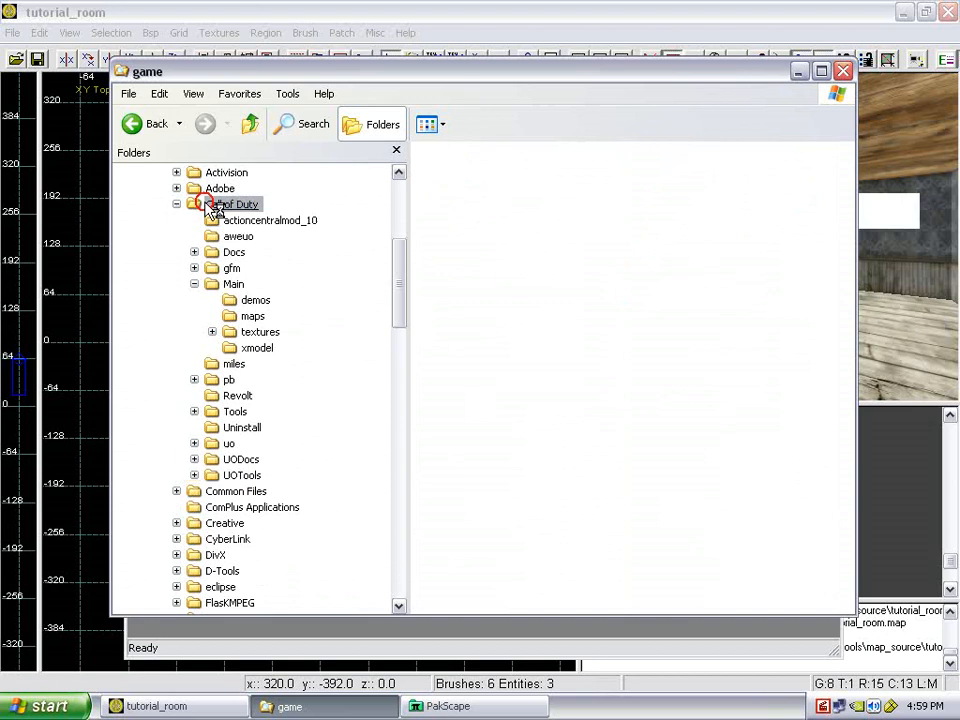
pyautogui.click(220, 204)
pyautogui.doubleClick(641, 377)
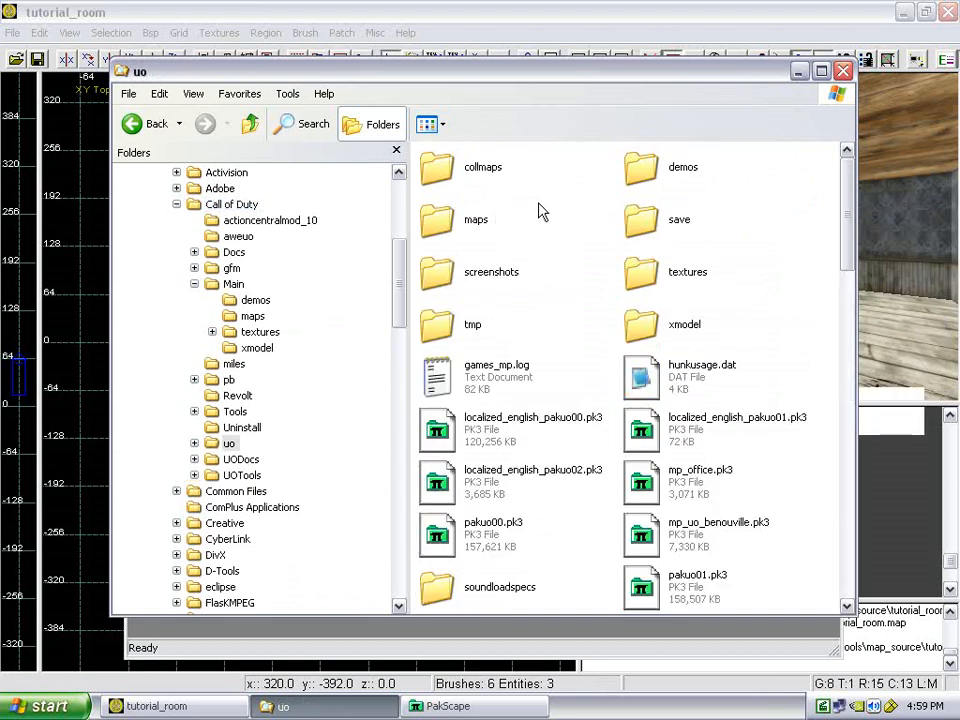
# Switch to the tutorial_room map editor and save the map as tutorial_room.gmm in map_source, overwriting the existing file.
pyautogui.click(588, 9)
pyautogui.scroll(-2, 368, 242)
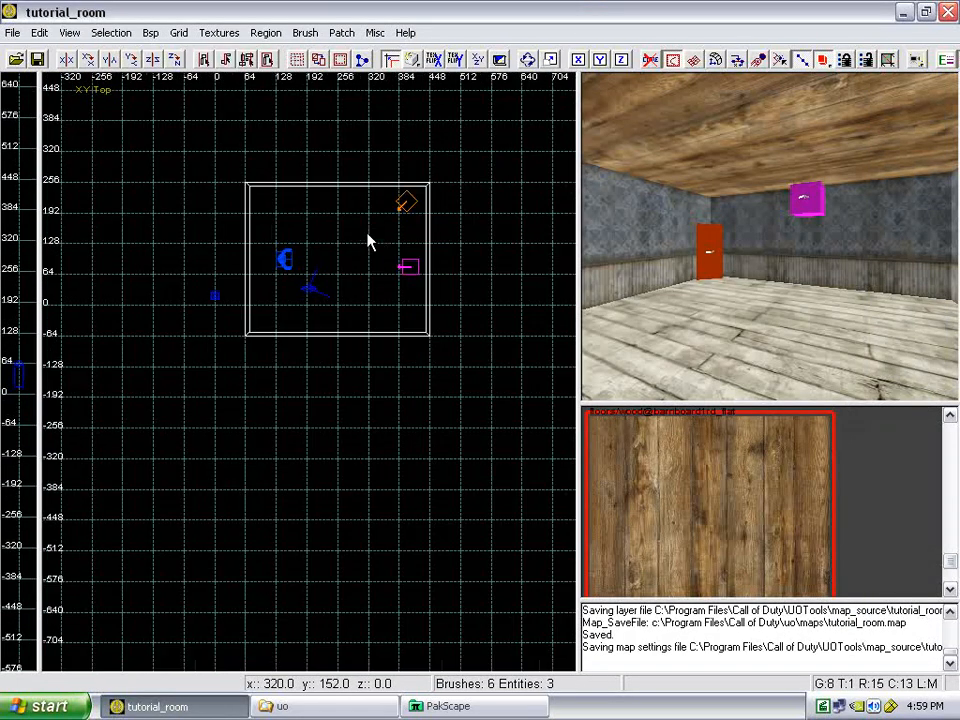
pyautogui.scroll(4, 387, 222)
pyautogui.scroll(-2, 388, 221)
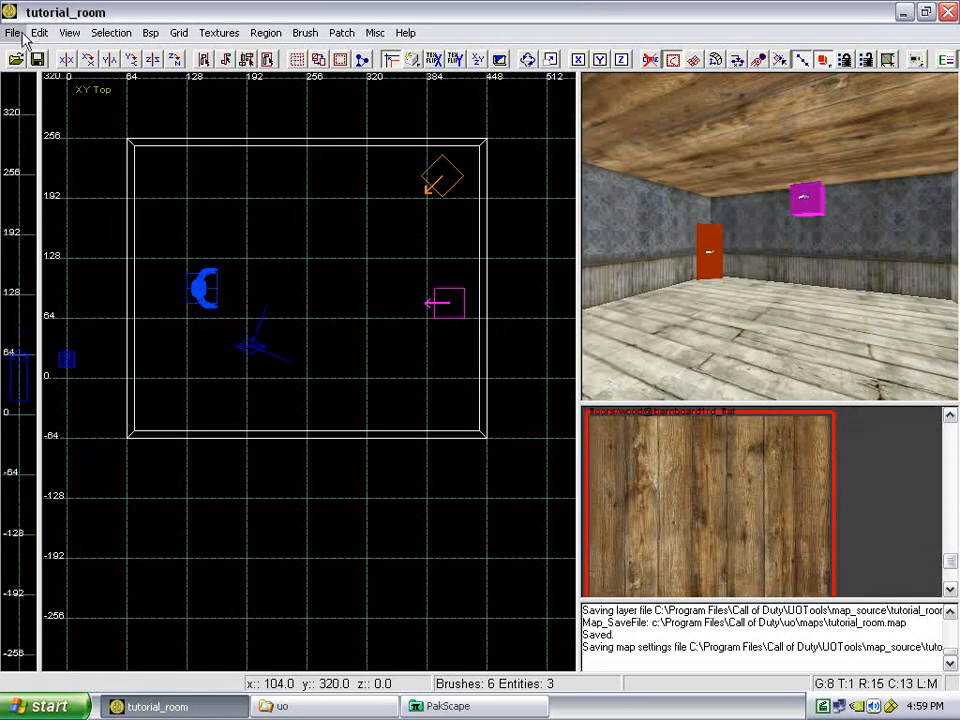
pyautogui.click(14, 33)
pyautogui.click(40, 124)
pyautogui.click(525, 382)
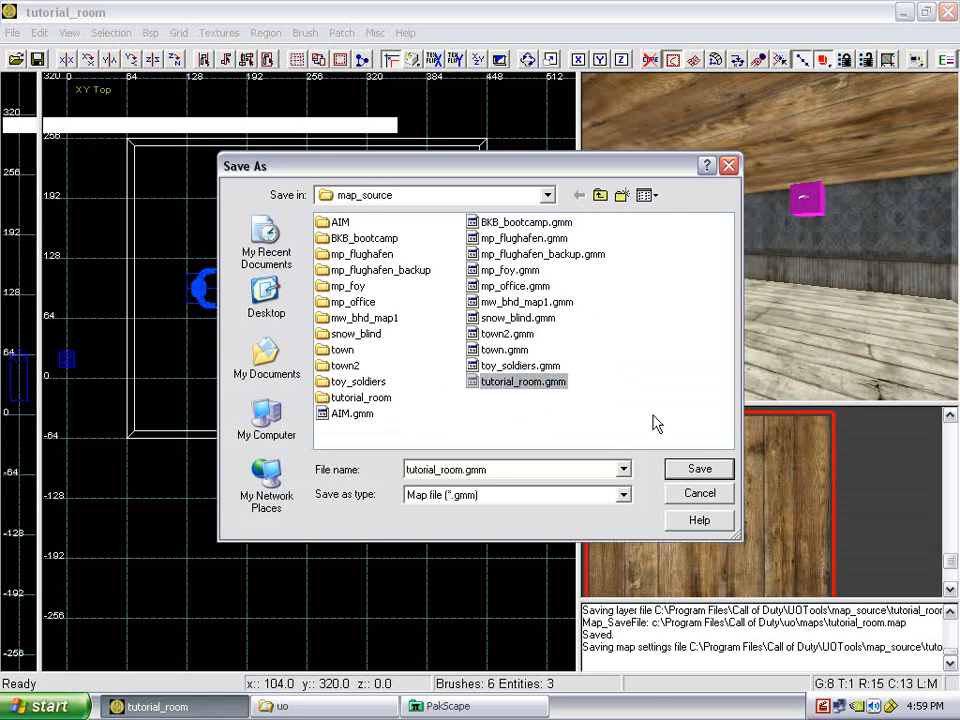
pyautogui.click(704, 472)
pyautogui.click(459, 384)
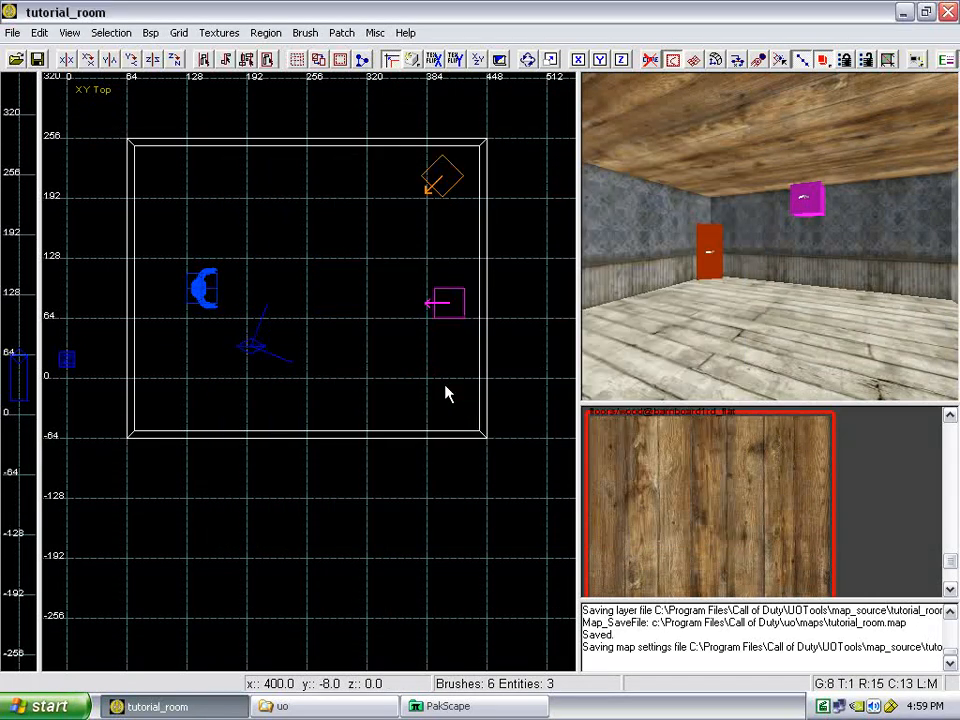
# Return to the file explorer and open the maps folder inside Call of Duty/uo.
pyautogui.scroll(-1, 381, 349)
pyautogui.scroll(2, 381, 349)
pyautogui.scroll(-1, 381, 349)
pyautogui.click(343, 708)
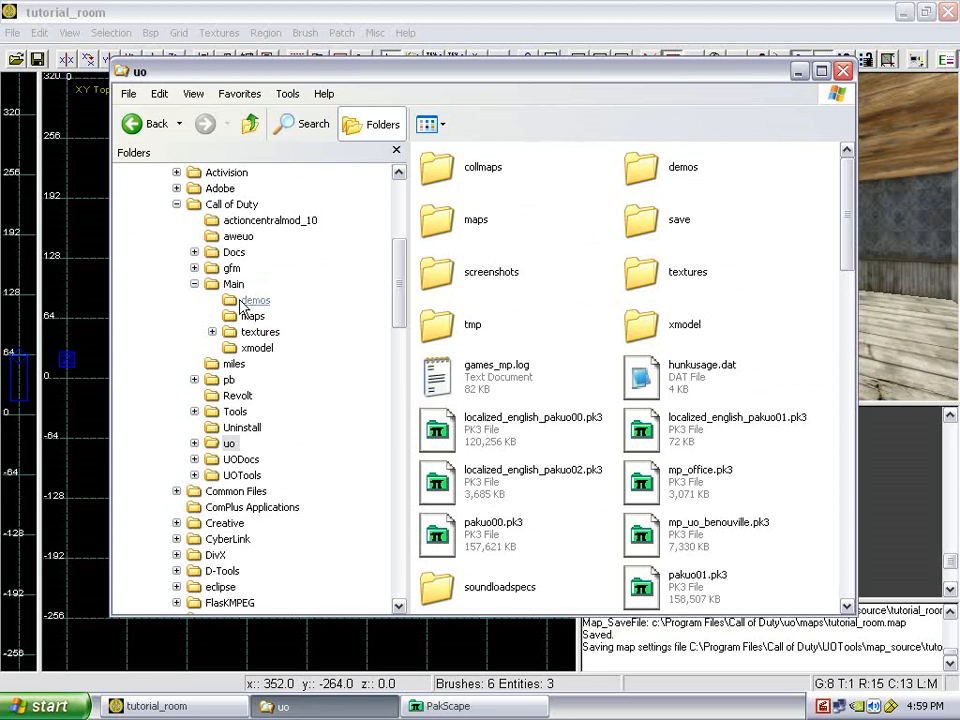
pyautogui.click(194, 284)
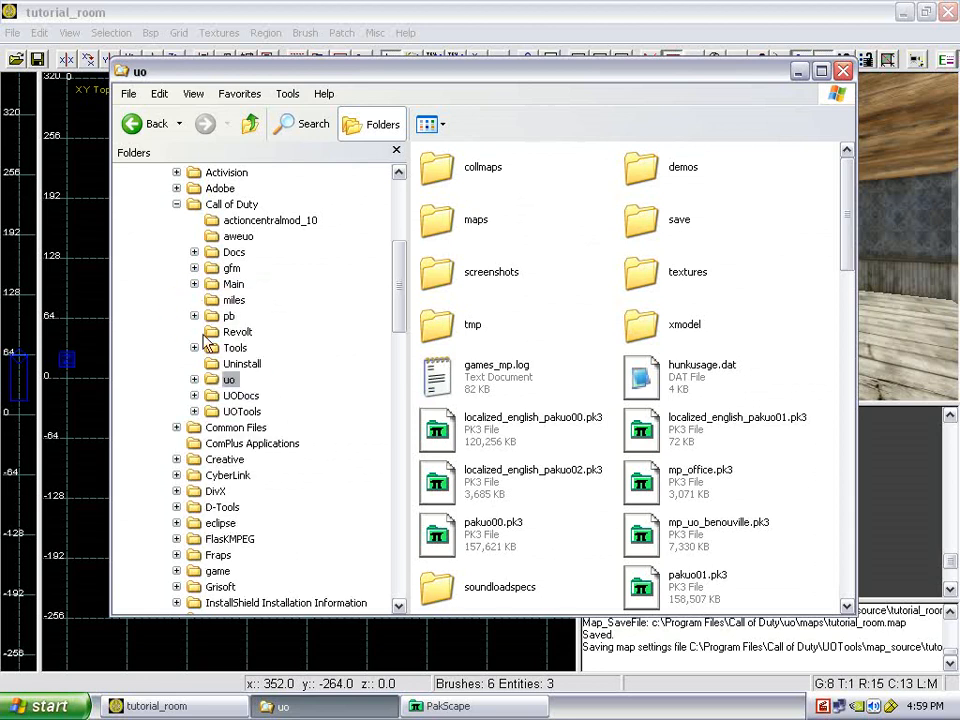
pyautogui.click(194, 379)
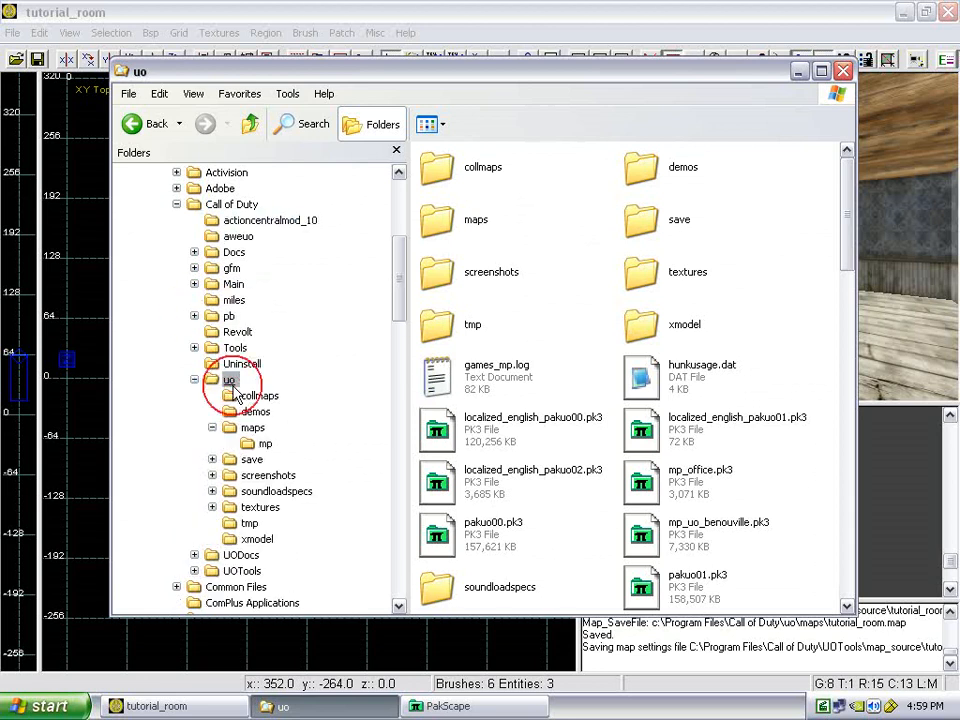
pyautogui.click(212, 427)
pyautogui.click(252, 428)
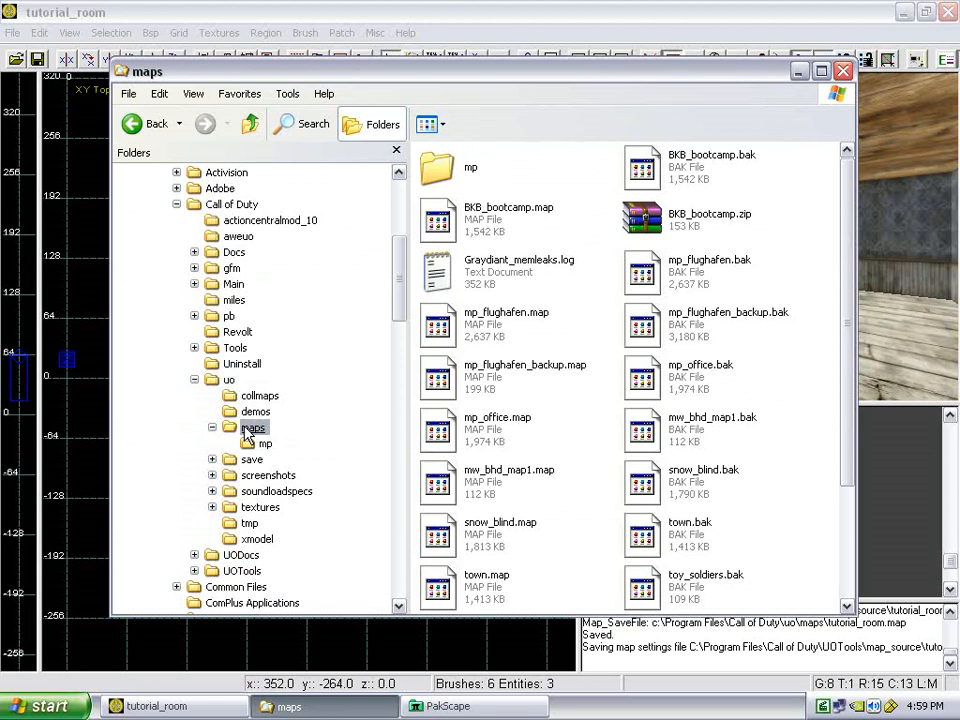
pyautogui.click(157, 125)
pyautogui.doubleClick(465, 218)
pyautogui.scroll(-3, 578, 208)
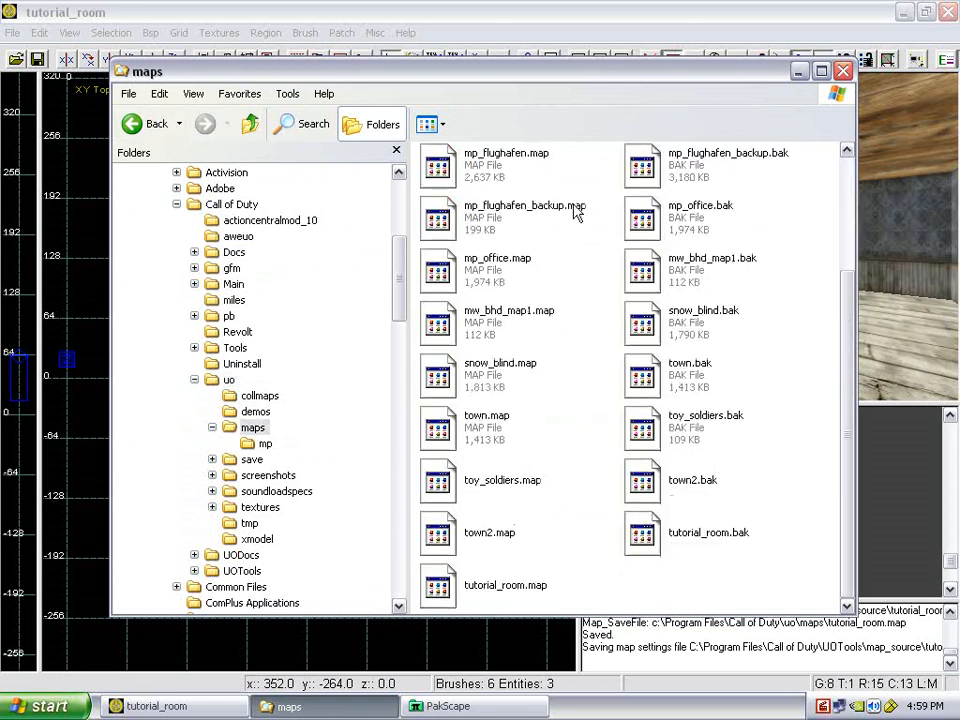
# Locate tutorial_room.map in the uo/maps folder and copy it.
pyautogui.click(510, 586)
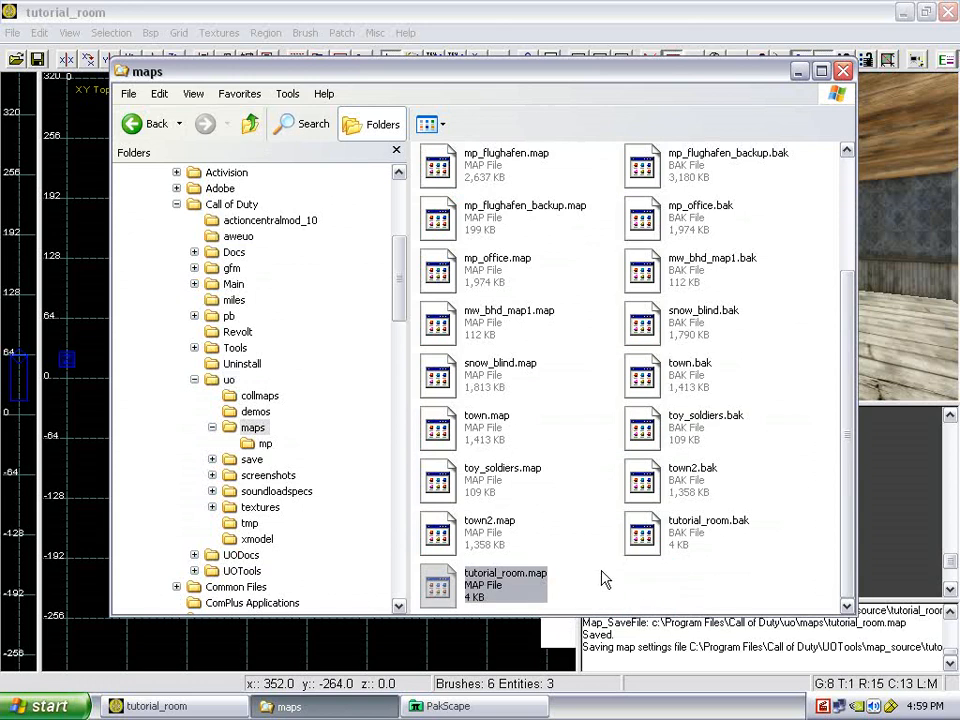
pyautogui.scroll(3, 578, 546)
pyautogui.click(455, 171)
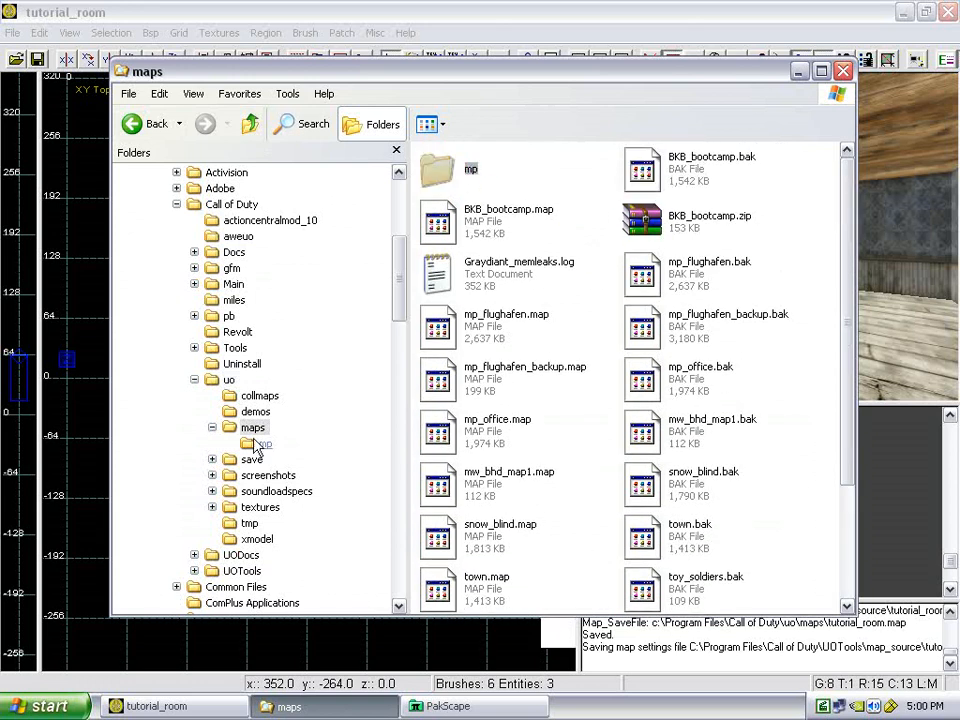
pyautogui.rightClick(601, 172)
pyautogui.moveTo(628, 181)
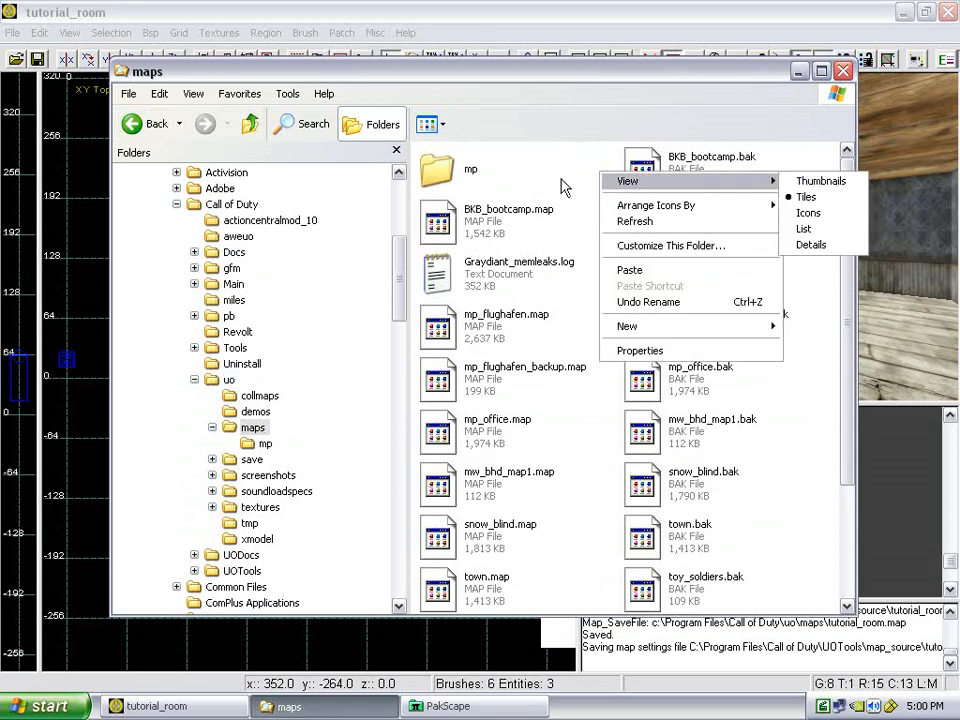
pyautogui.click(808, 195)
pyautogui.scroll(-3, 522, 233)
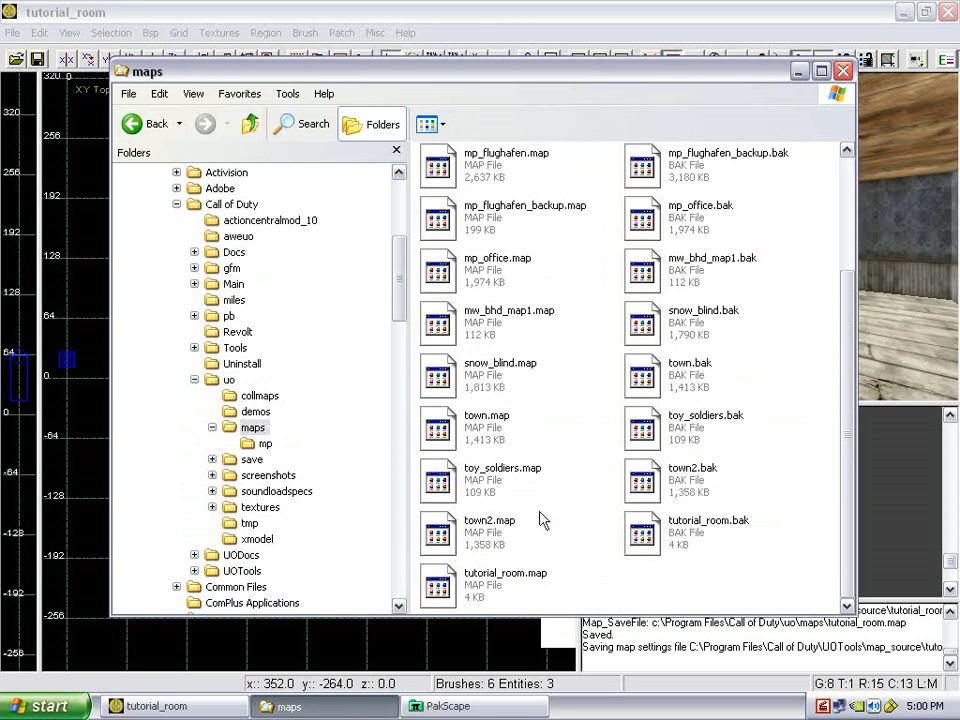
pyautogui.rightClick(528, 573)
pyautogui.click(598, 477)
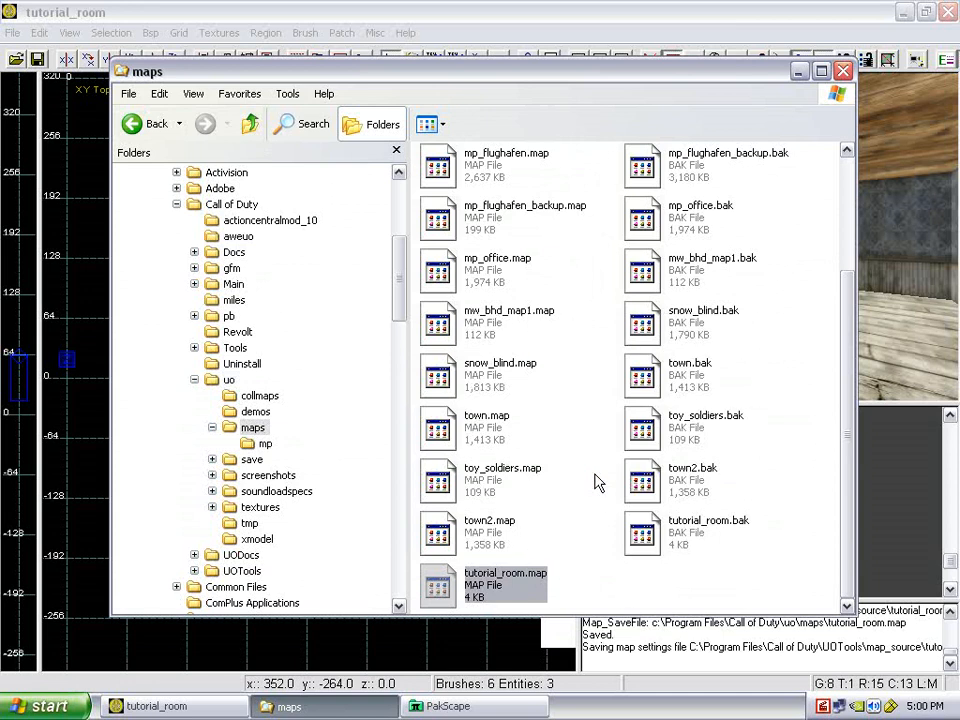
# Paste tutorial_room.map into the mp folder inside maps, replacing the existing file.
pyautogui.scroll(3, 440, 360)
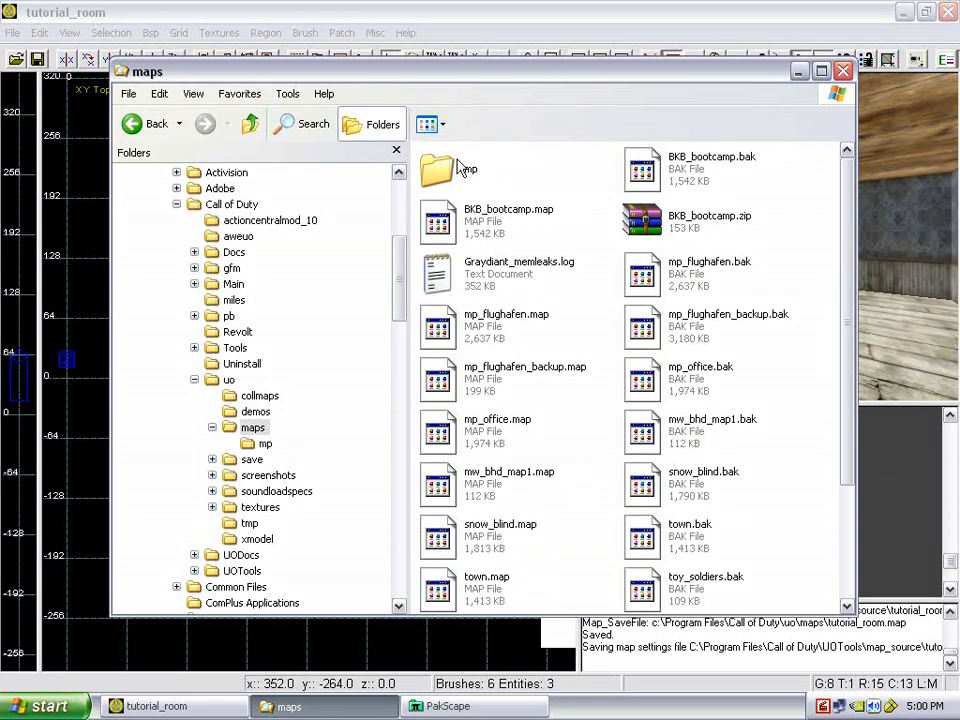
pyautogui.doubleClick(460, 168)
pyautogui.scroll(-1, 560, 400)
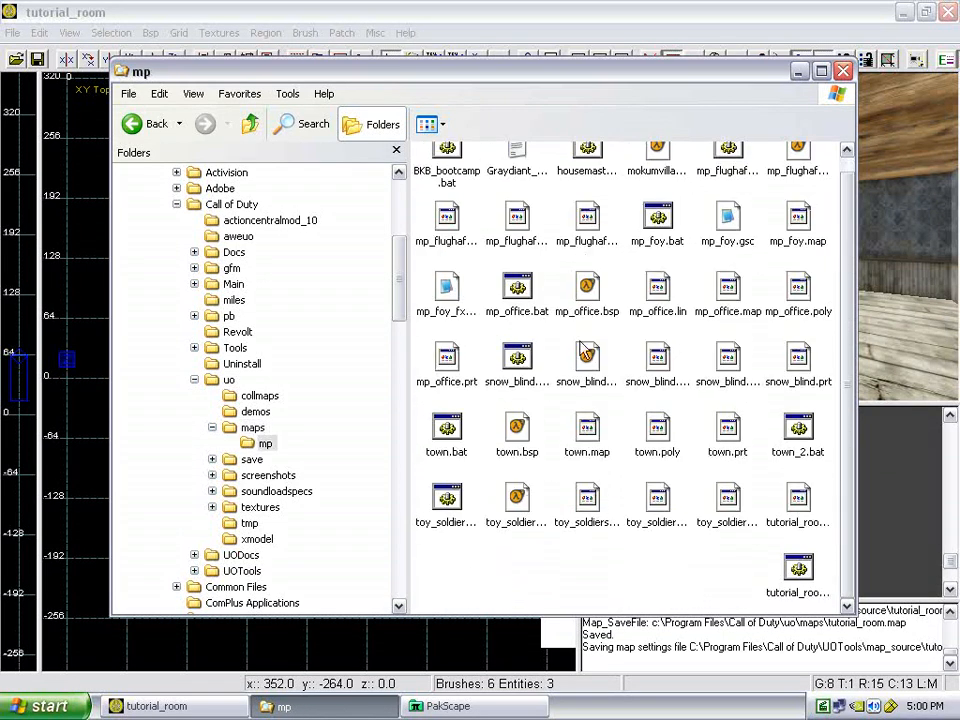
pyautogui.rightClick(670, 567)
pyautogui.click(705, 476)
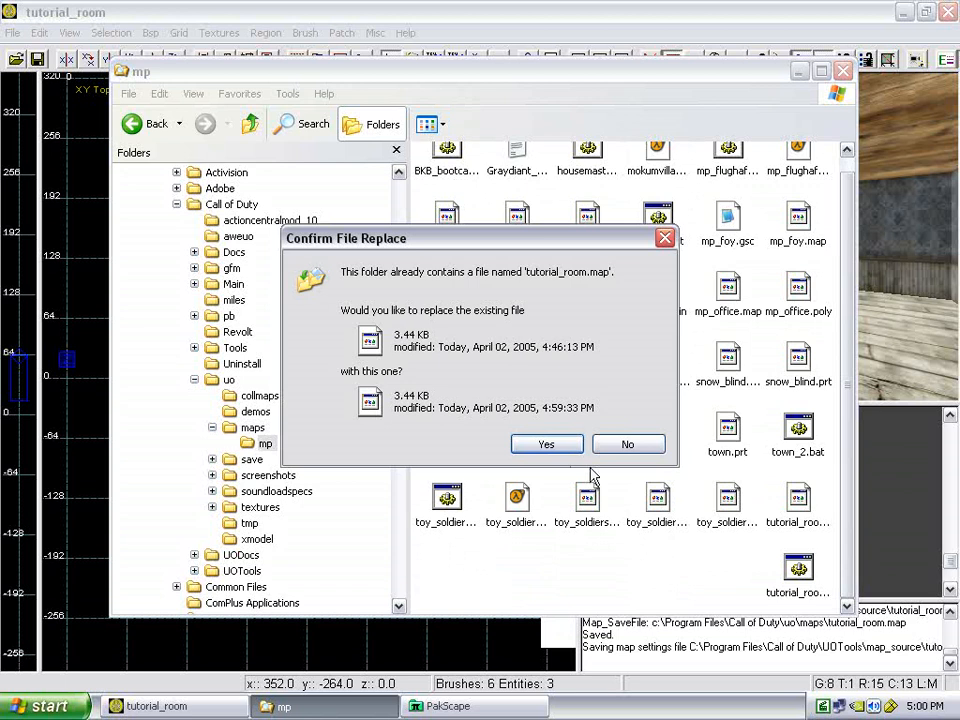
pyautogui.click(560, 451)
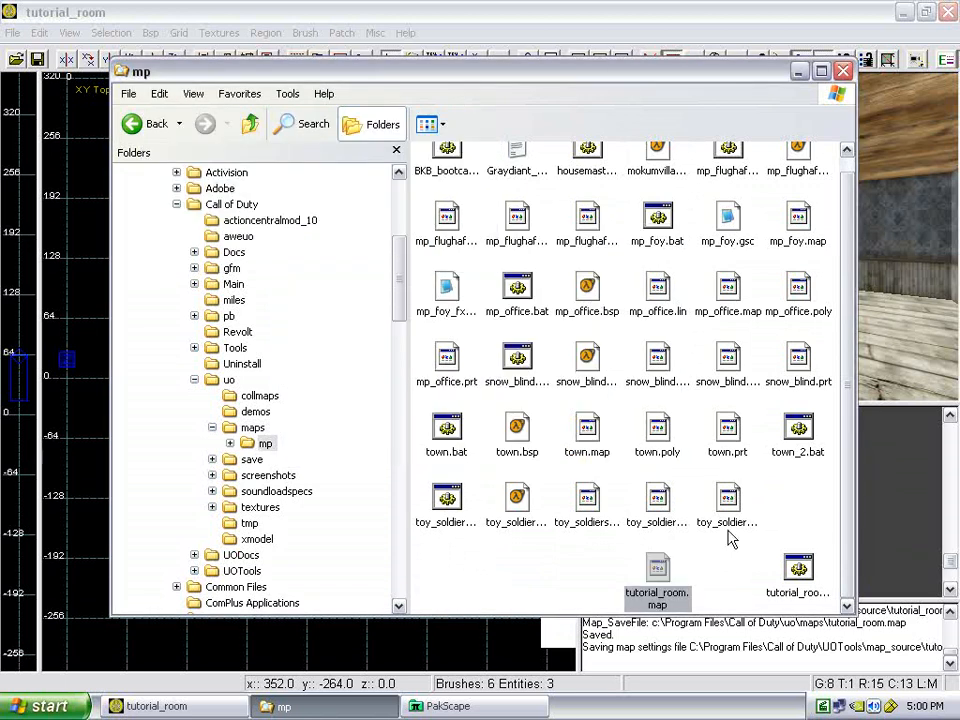
# Reposition the tutorial_room.bat icon one place along its row in the mp folder.
pyautogui.click(797, 568)
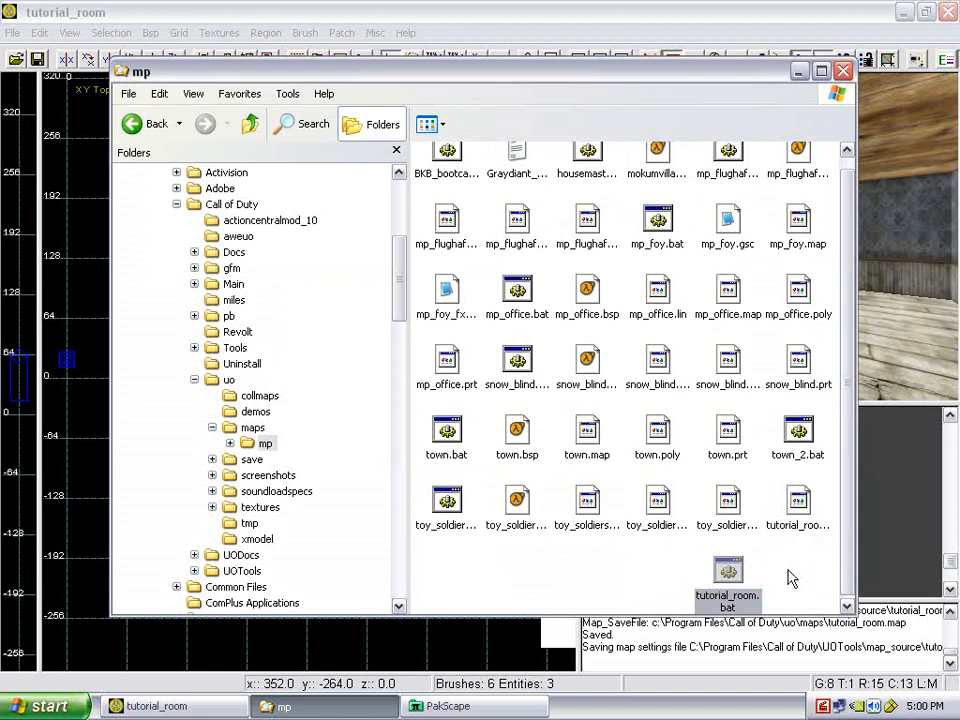
pyautogui.click(733, 558)
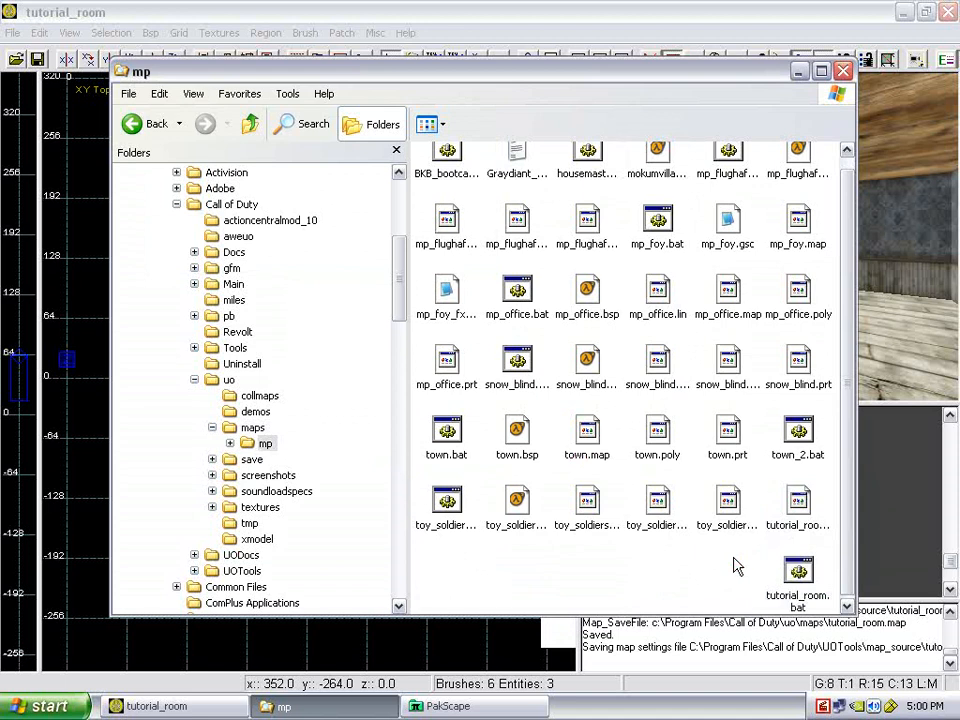
pyautogui.moveTo(797, 568); pyautogui.dragTo(728, 570)
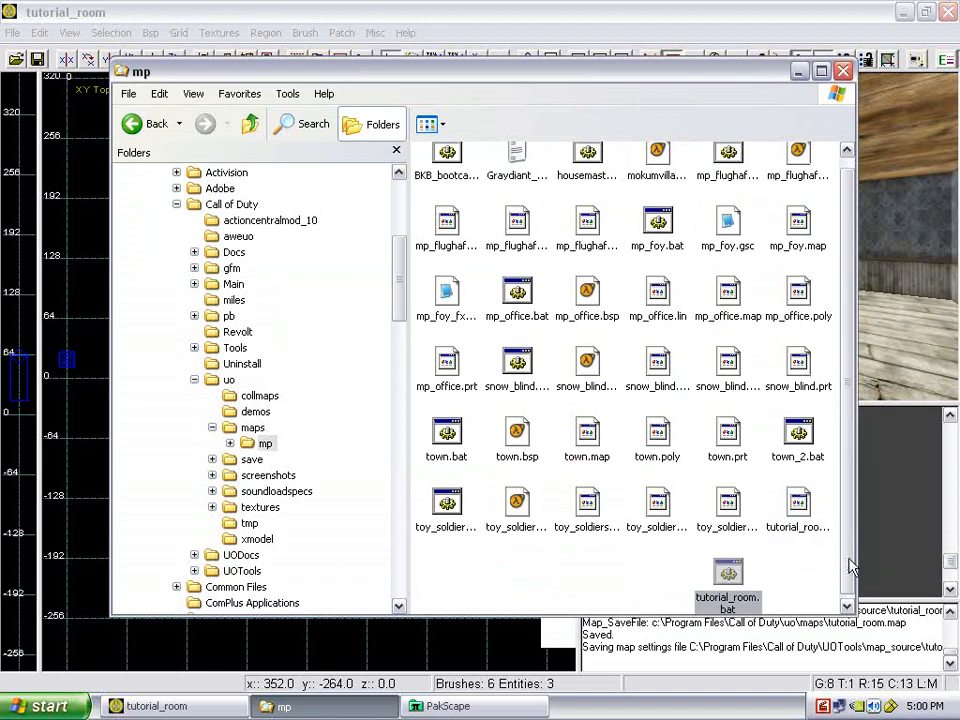
pyautogui.moveTo(848, 561); pyautogui.dragTo(847, 576)
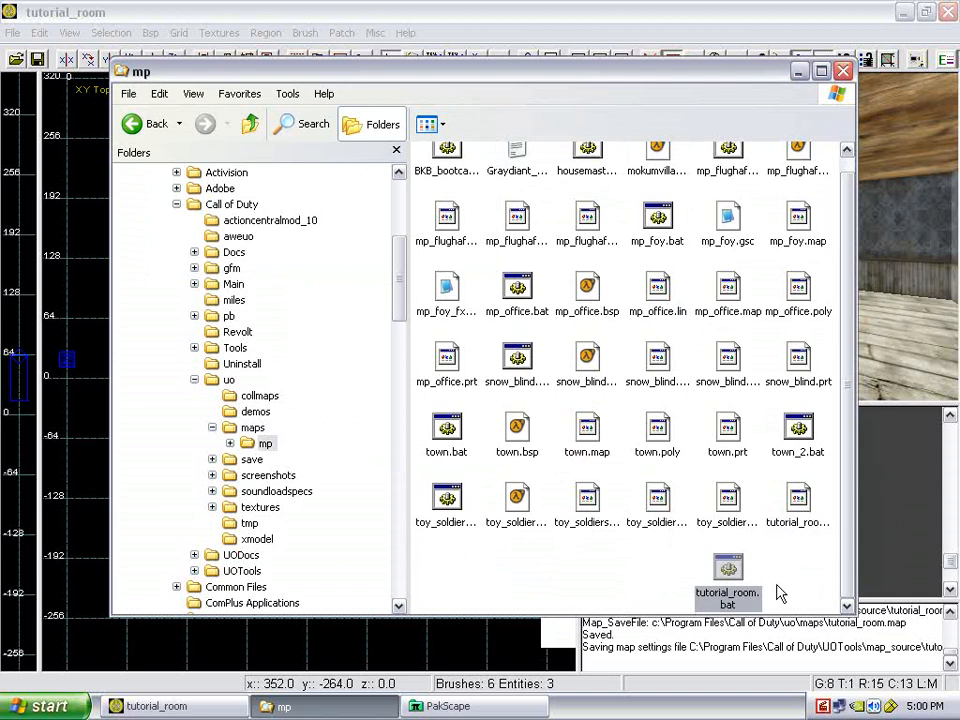
# Make sure the folder view options do not hide extensions for known file types, and apply the setting.
pyautogui.click(801, 504)
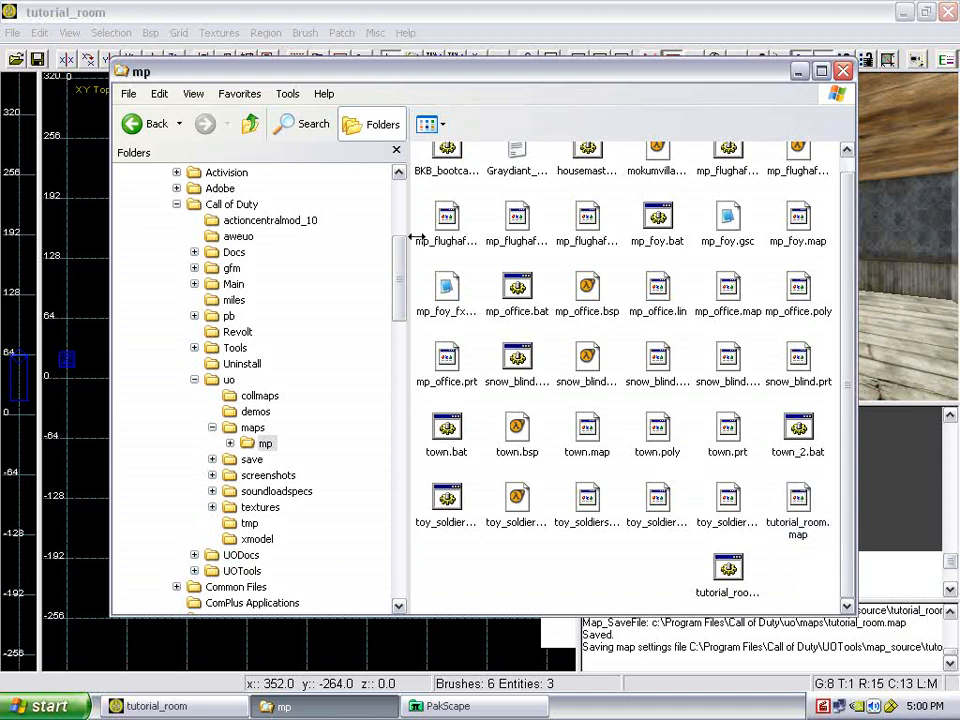
pyautogui.click(738, 592)
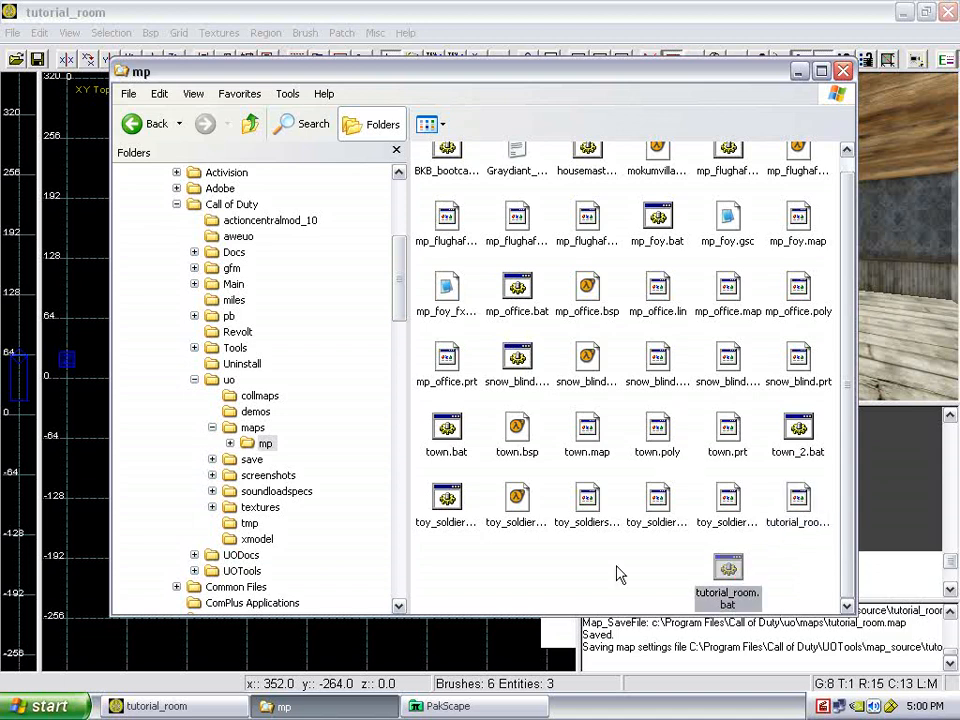
pyautogui.click(287, 93)
pyautogui.click(323, 172)
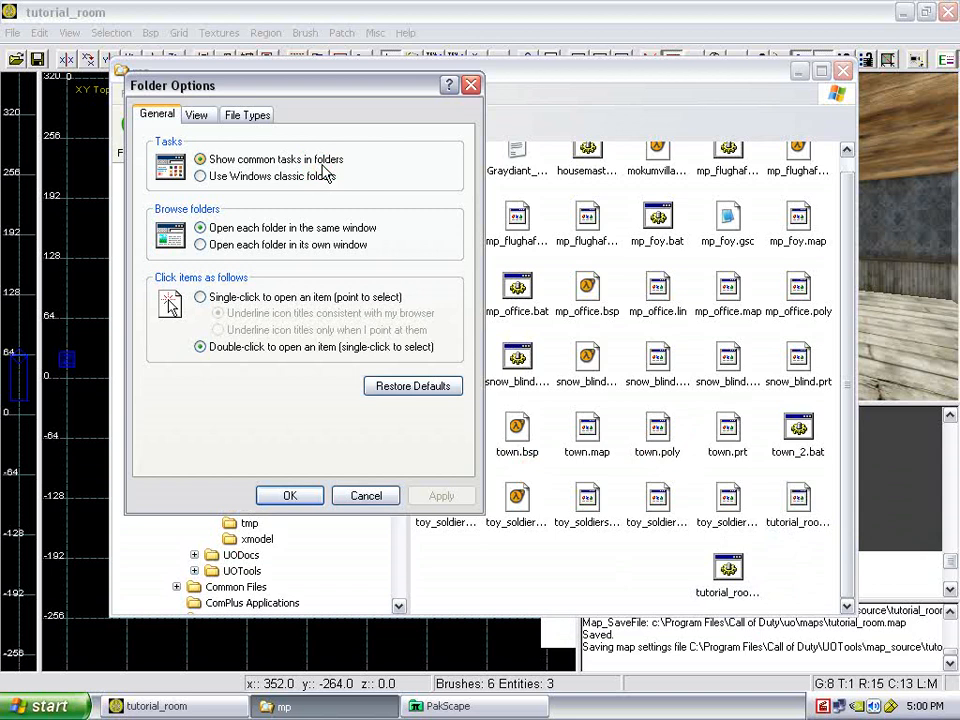
pyautogui.click(196, 114)
pyautogui.moveTo(455, 290); pyautogui.dragTo(455, 320)
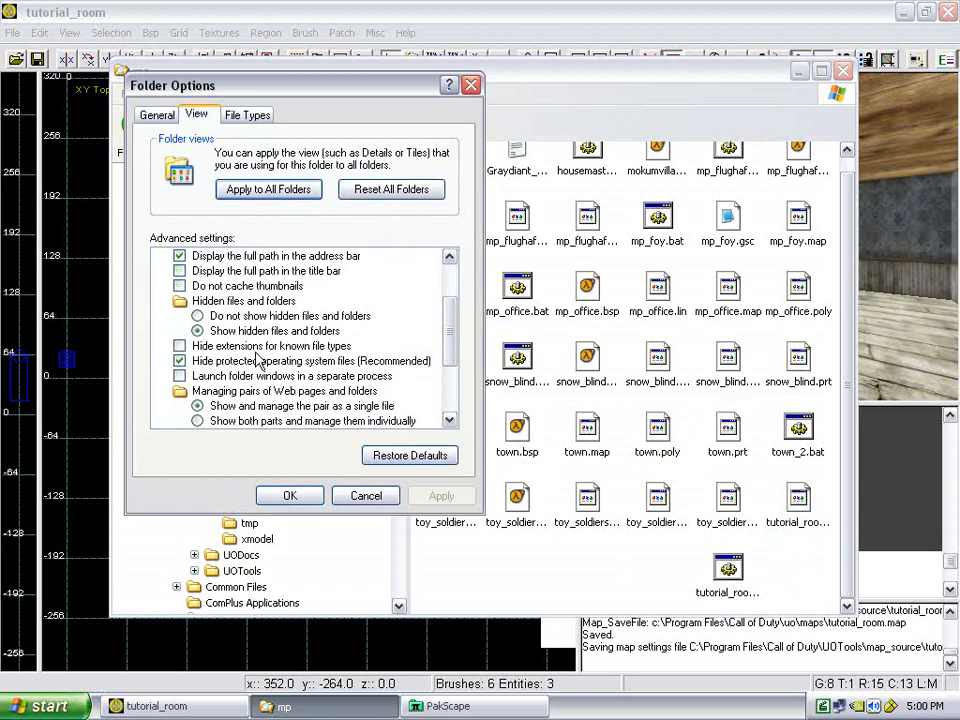
pyautogui.click(322, 346)
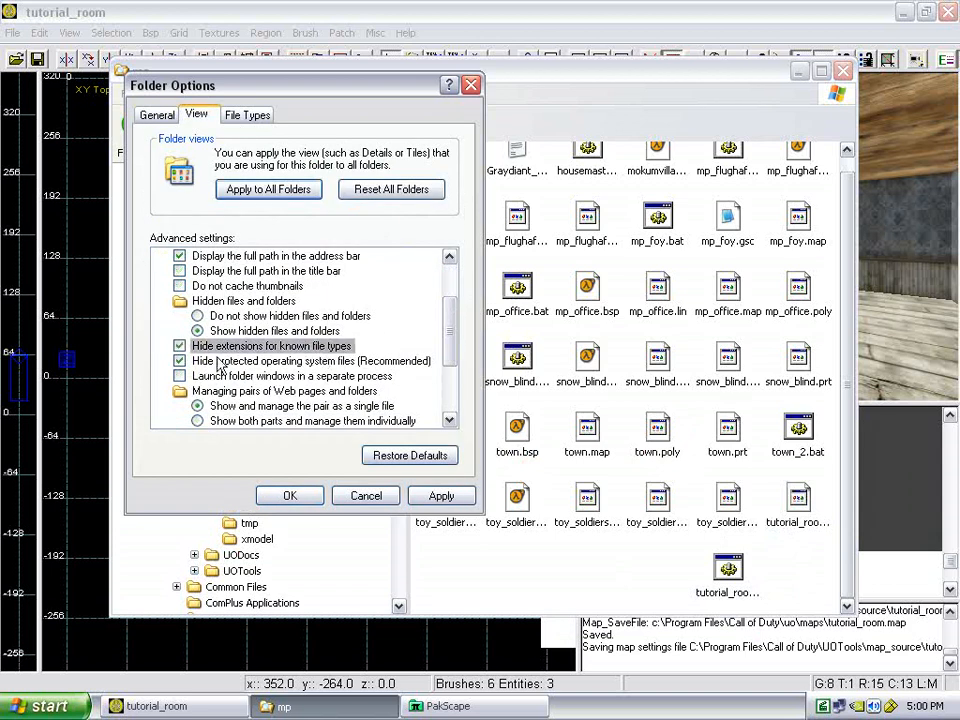
pyautogui.click(180, 346)
pyautogui.click(438, 496)
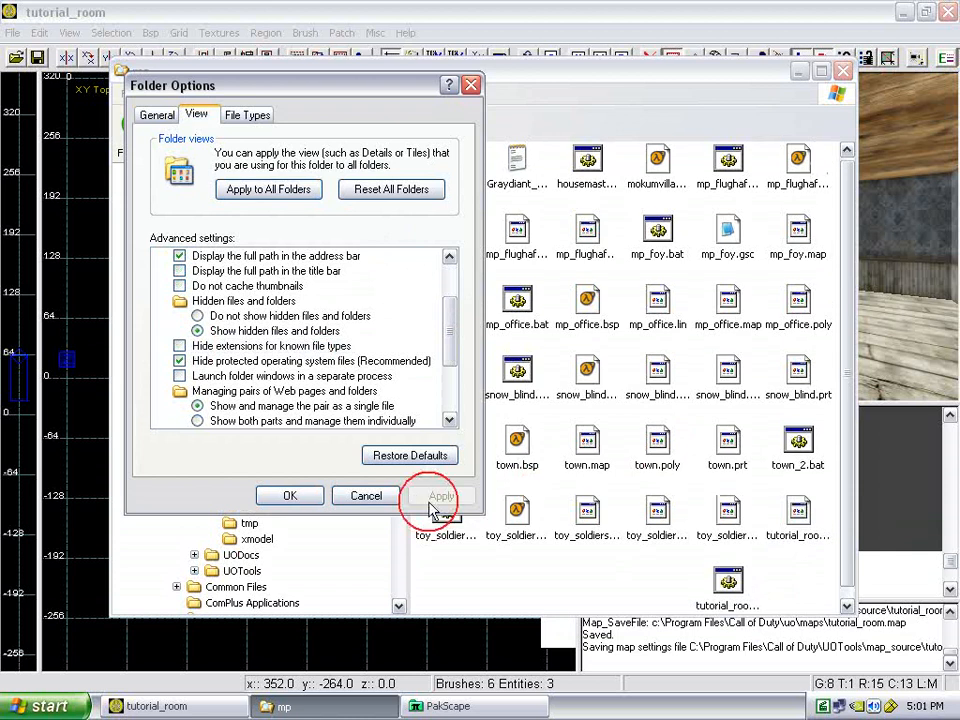
pyautogui.click(303, 492)
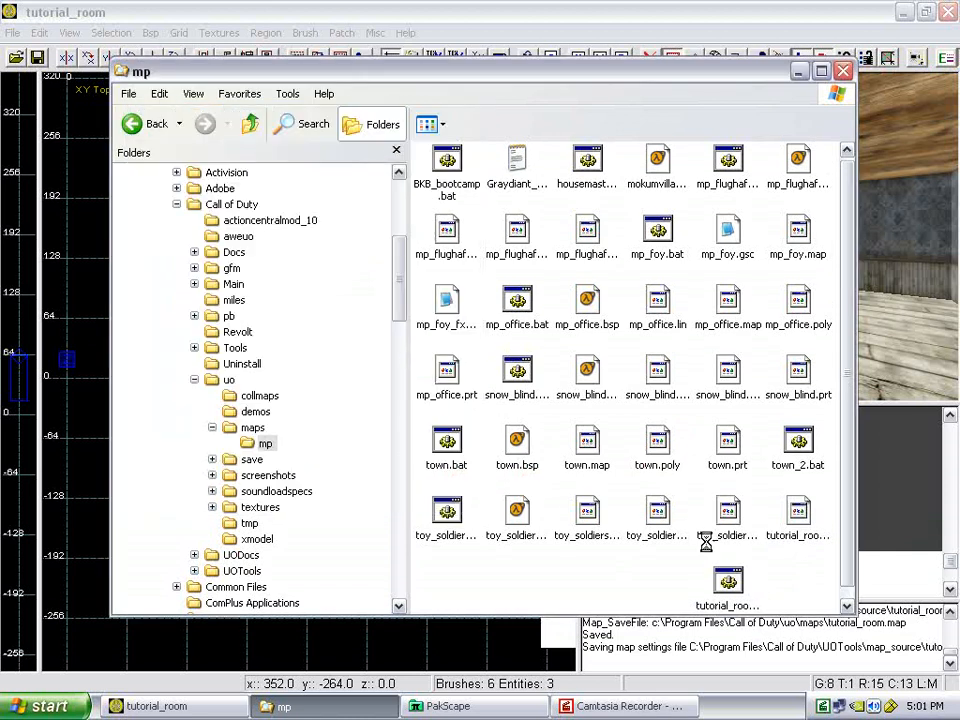
# Open tutorial_room.bat from the mp folder for editing in Notepad.
pyautogui.click(846, 606)
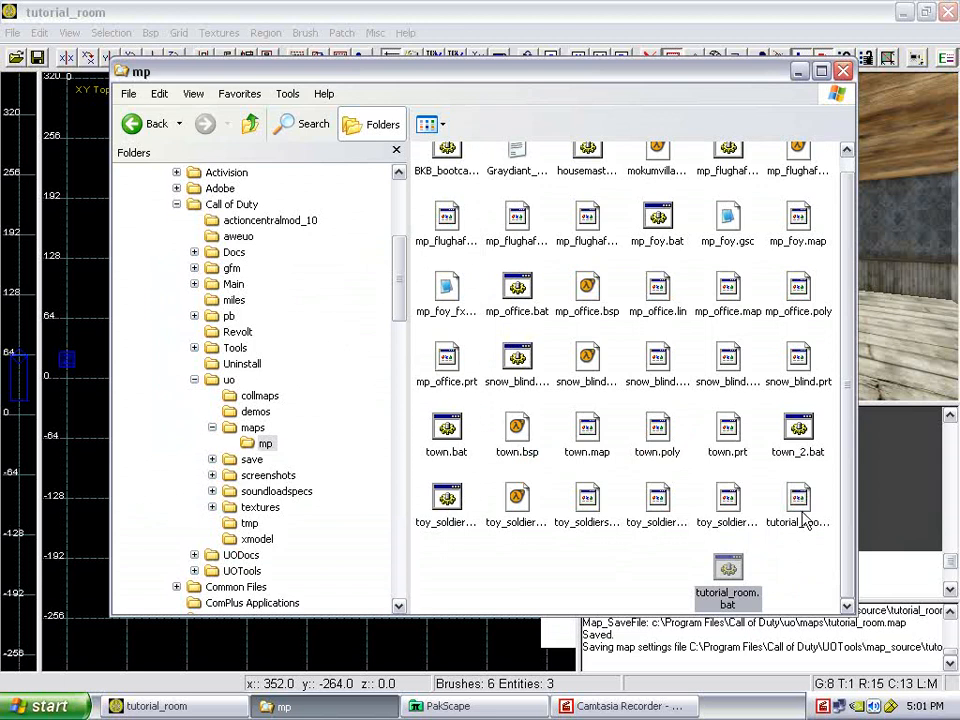
pyautogui.rightClick(737, 587)
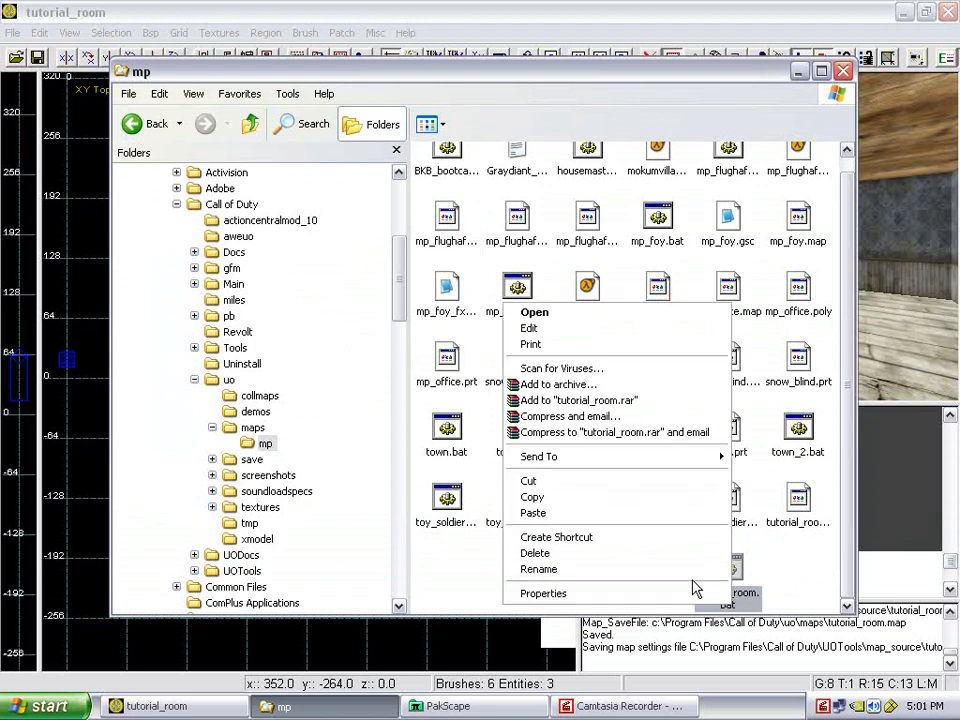
pyautogui.click(790, 578)
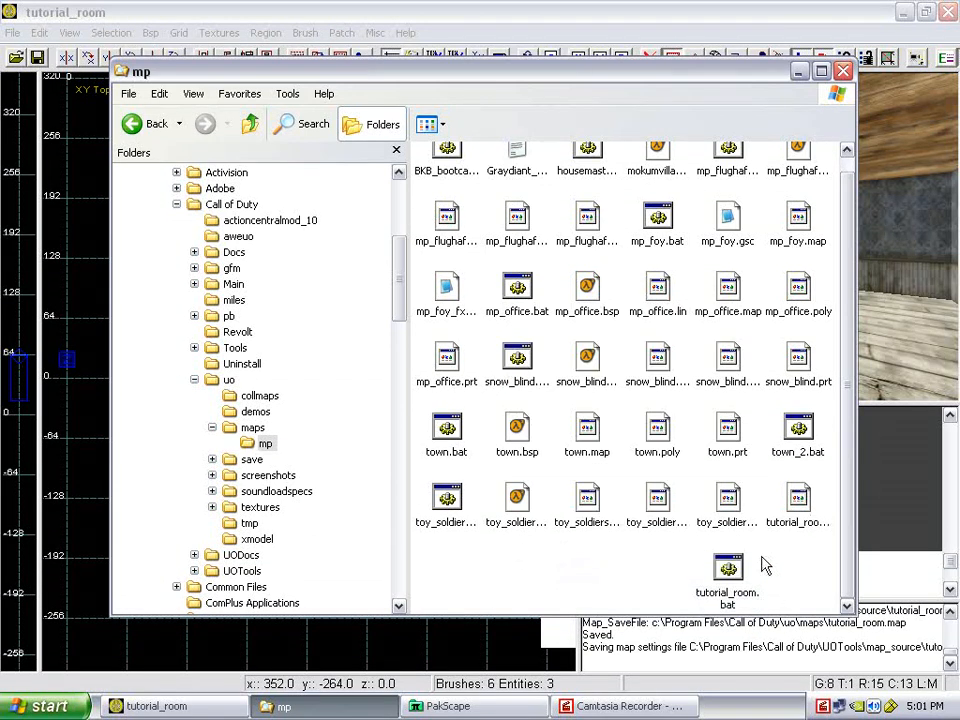
pyautogui.click(759, 573)
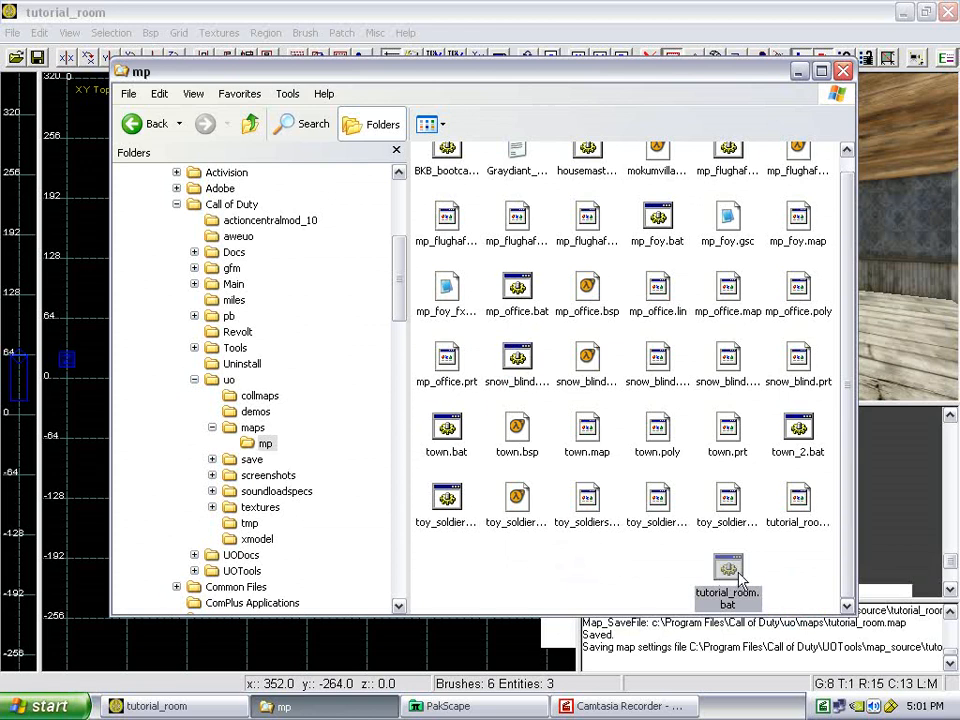
pyautogui.rightClick(722, 576)
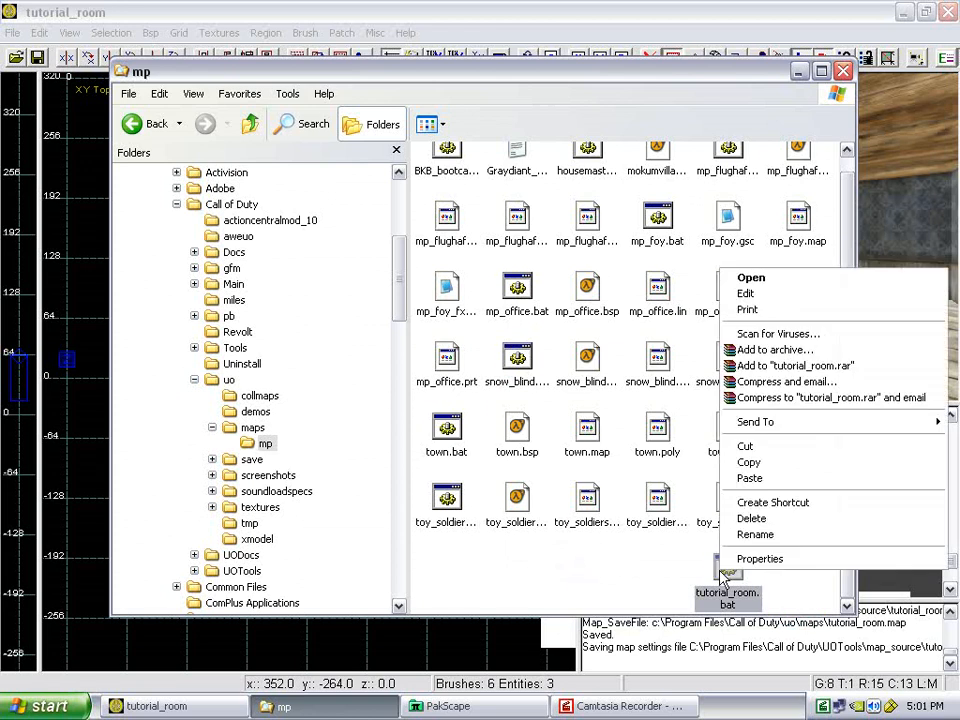
pyautogui.click(785, 293)
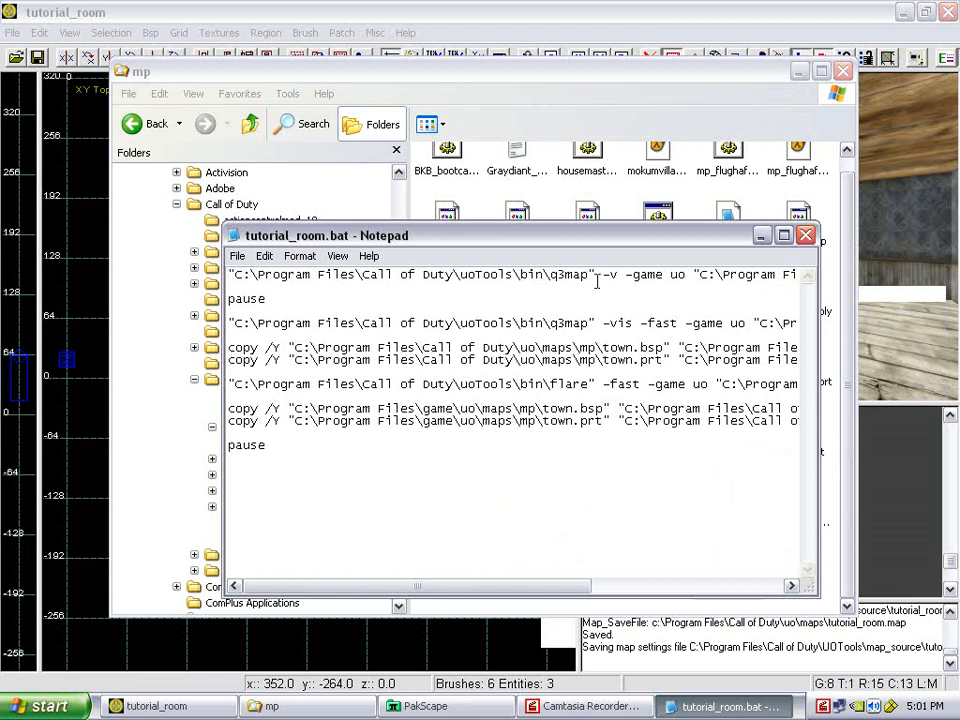
# Examine the q3map compile commands, the copy lines with their destination paths, and the map names used in the batch file.
pyautogui.moveTo(544, 273); pyautogui.dragTo(660, 282)
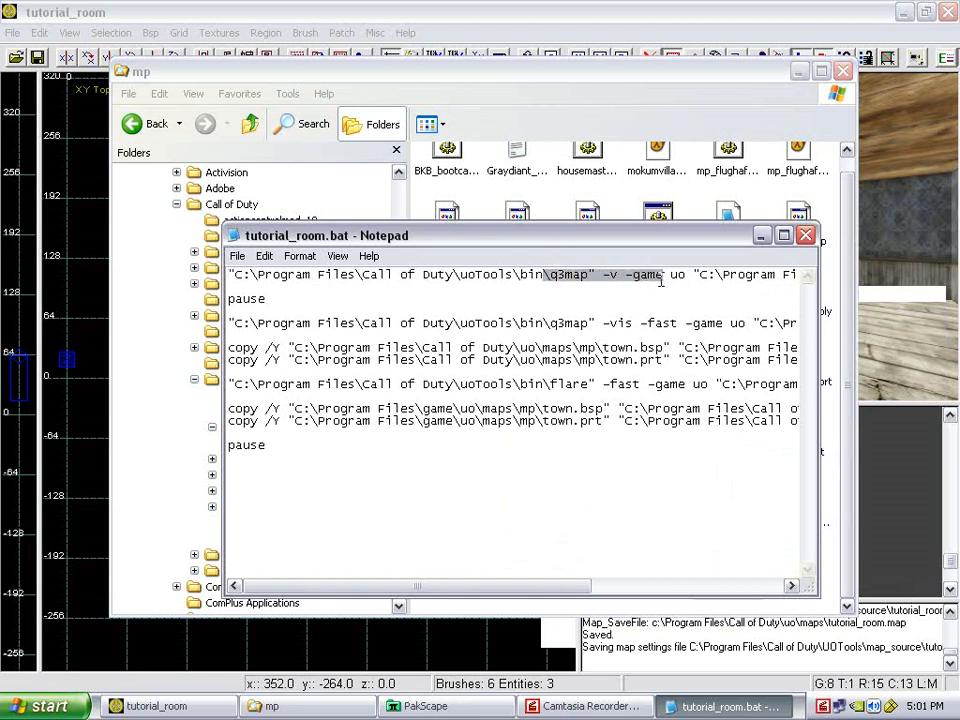
pyautogui.click(670, 280)
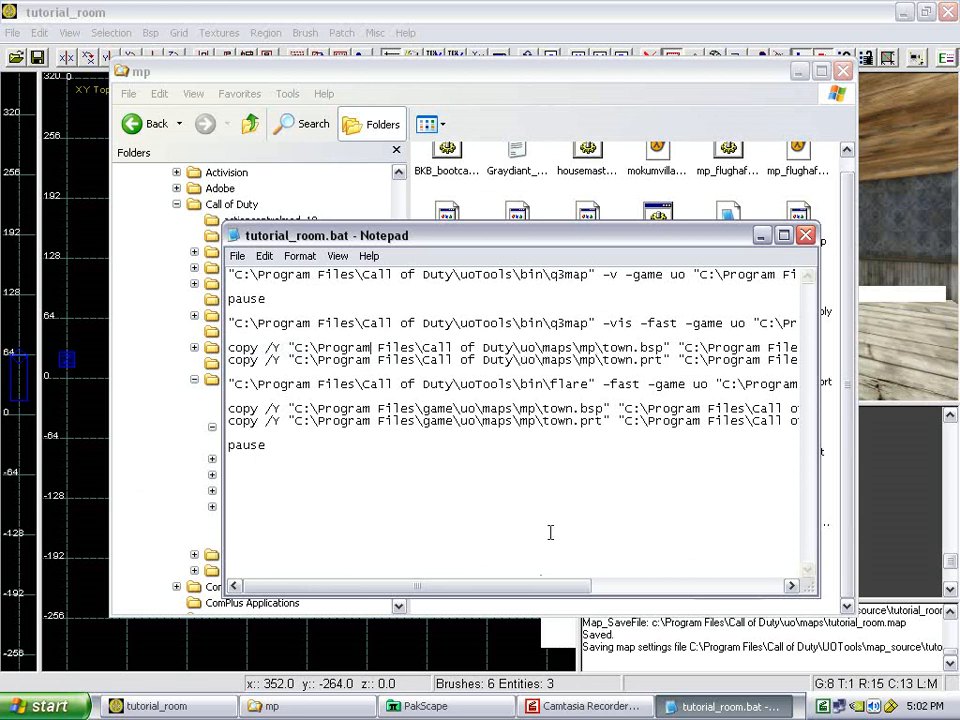
pyautogui.moveTo(539, 588); pyautogui.dragTo(563, 592)
pyautogui.moveTo(618, 590); pyautogui.dragTo(707, 588)
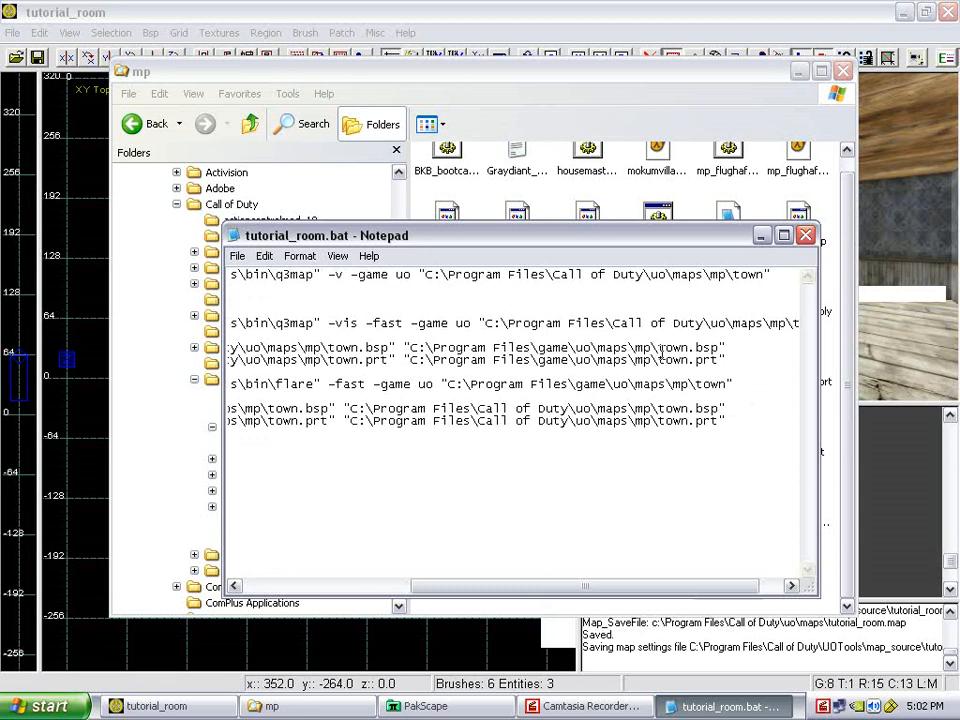
pyautogui.moveTo(434, 347); pyautogui.dragTo(724, 352)
pyautogui.click(607, 514)
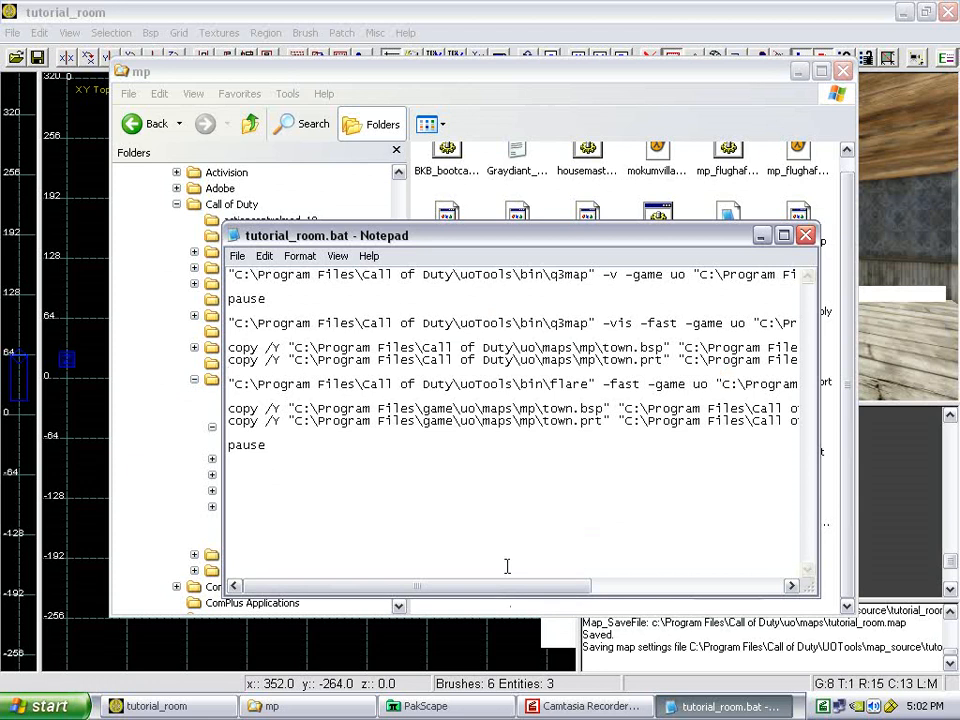
pyautogui.moveTo(508, 587)
pyautogui.mouseDown()
pyautogui.moveTo(598, 587)
pyautogui.moveTo(509, 586)
pyautogui.mouseUp()
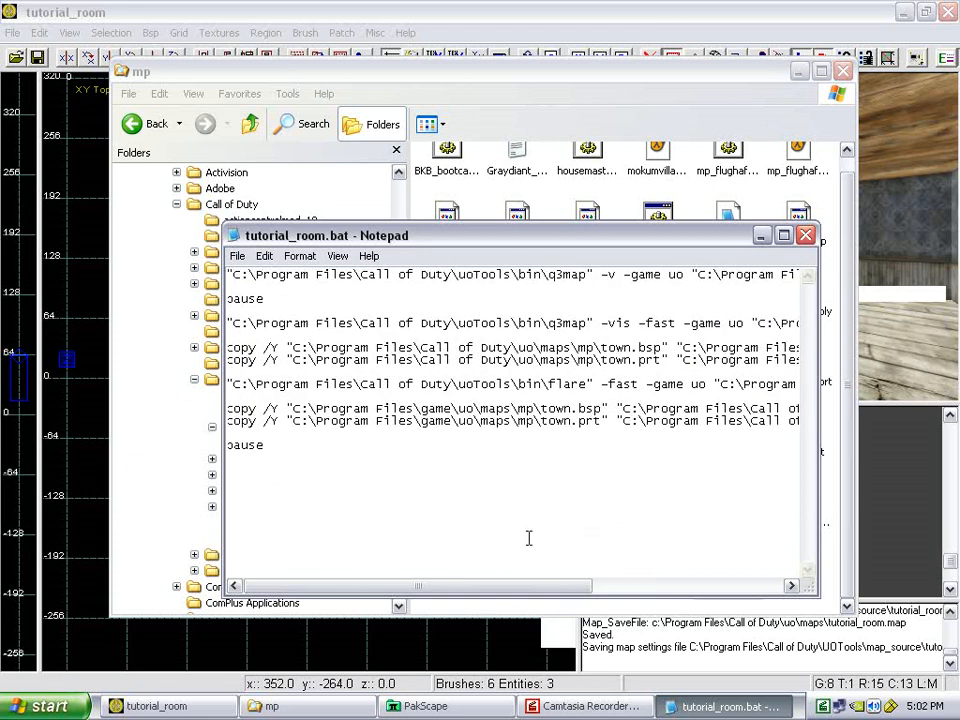
pyautogui.moveTo(601, 347); pyautogui.dragTo(658, 347)
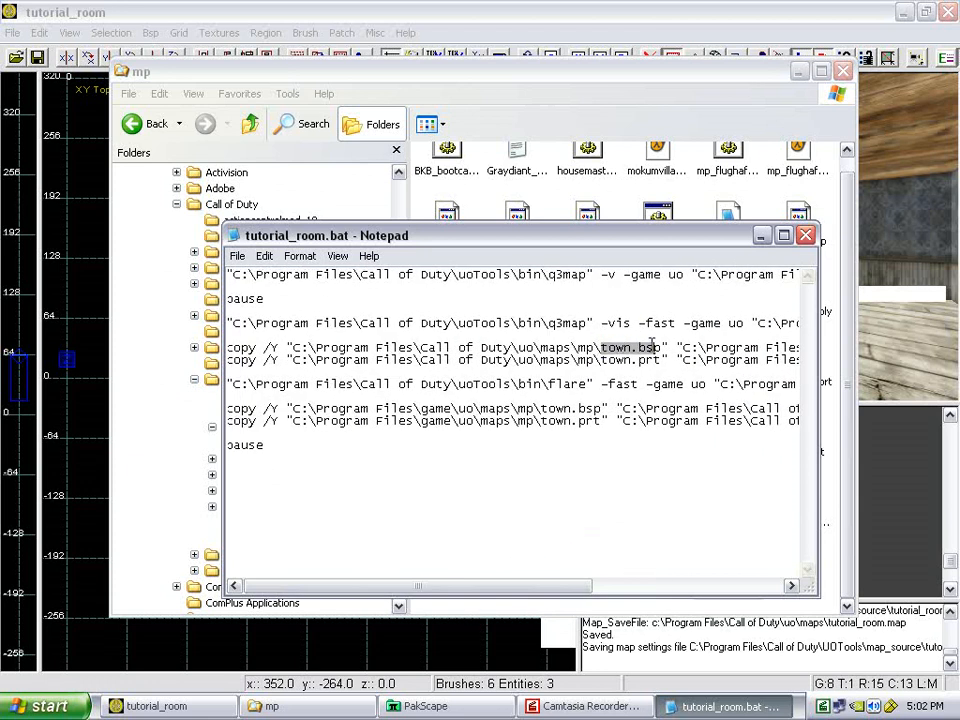
pyautogui.moveTo(601, 359); pyautogui.dragTo(657, 360)
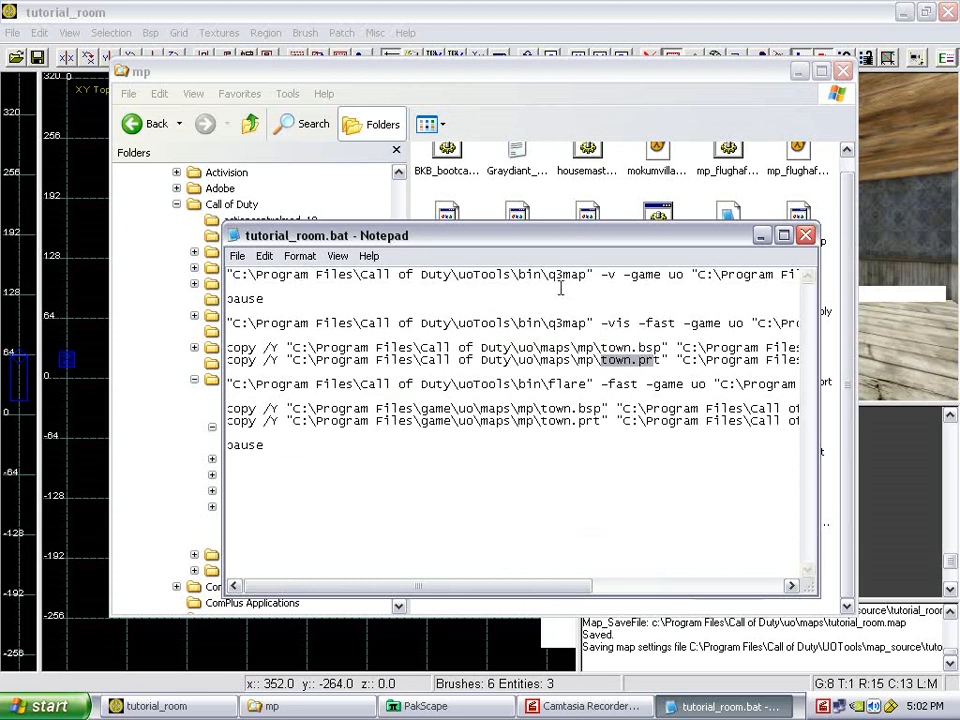
pyautogui.click(514, 321)
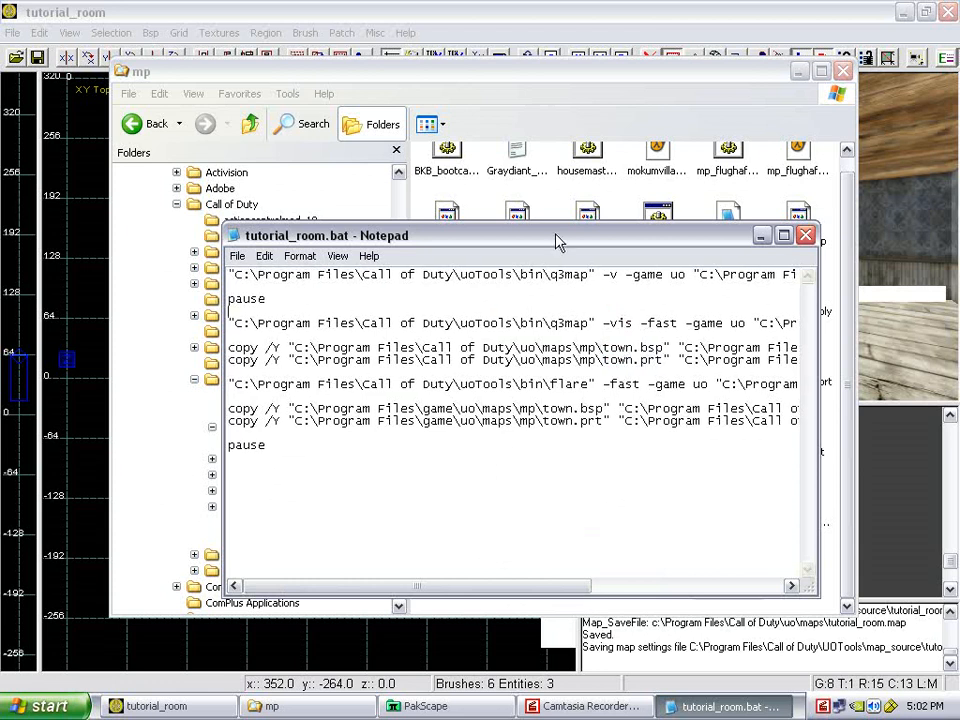
# Replace every occurrence of "town" in the batch file with "tutorial_room".
pyautogui.moveTo(526, 236); pyautogui.dragTo(546, 200)
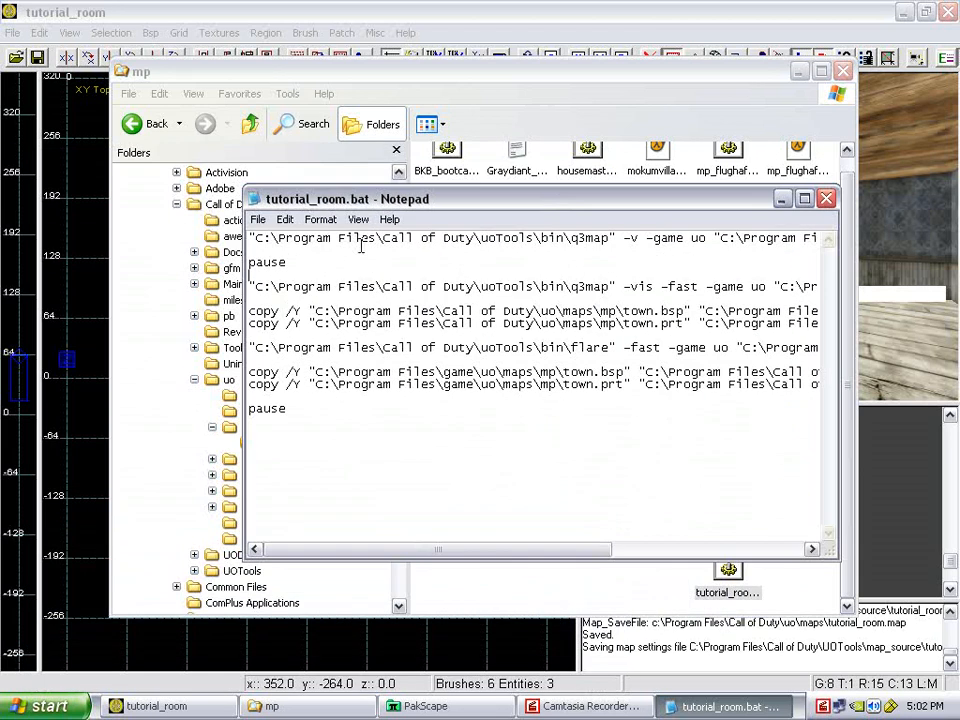
pyautogui.moveTo(453, 210); pyautogui.dragTo(368, 150)
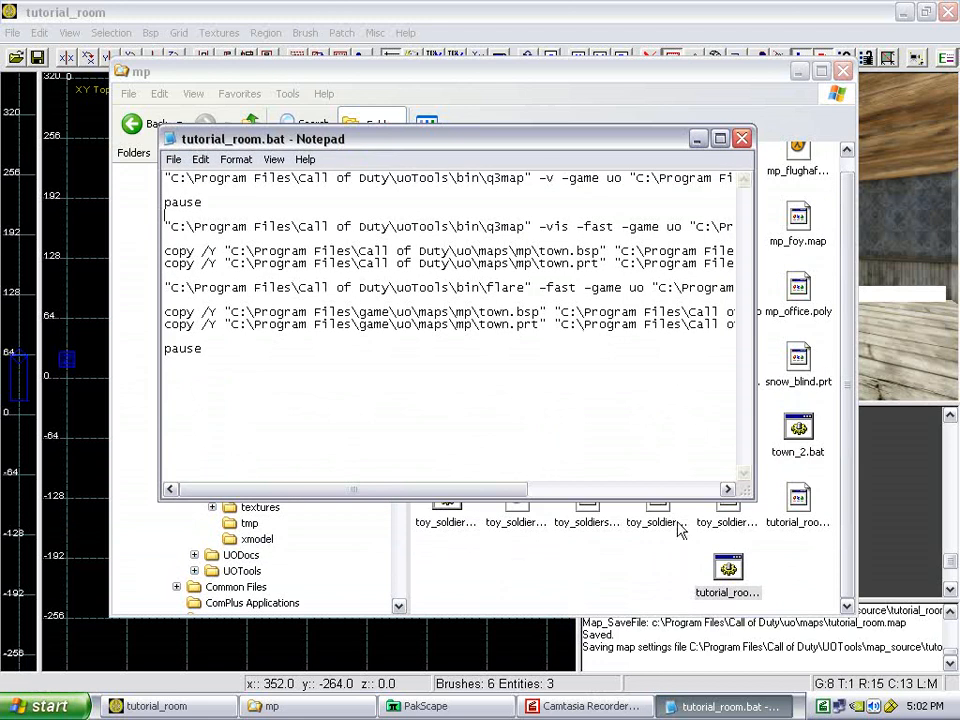
pyautogui.click(200, 159)
pyautogui.click(255, 307)
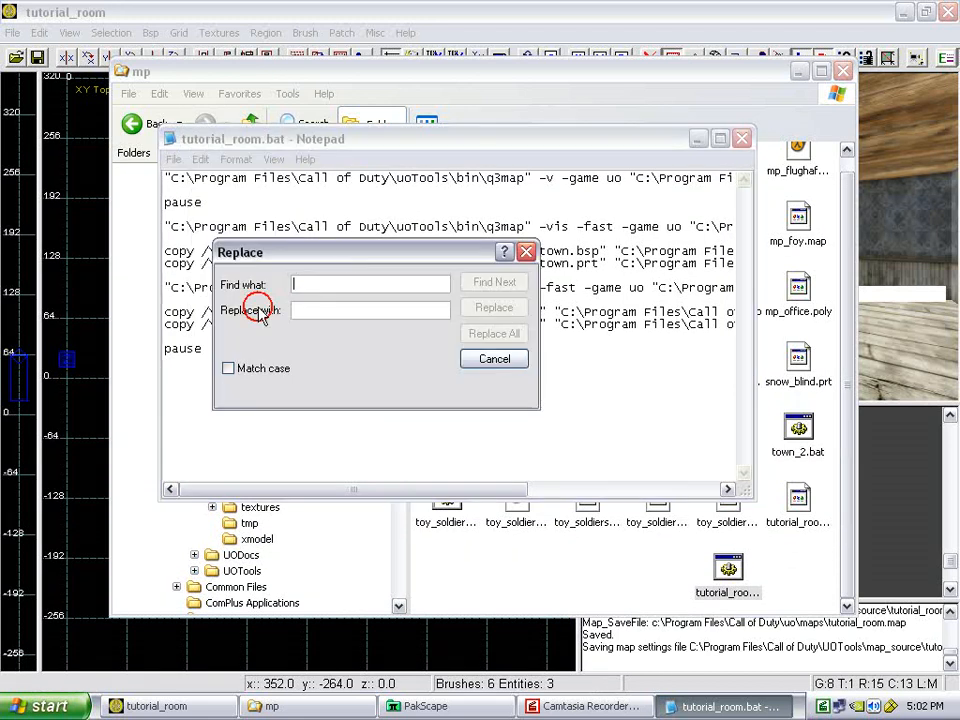
pyautogui.moveTo(343, 253); pyautogui.dragTo(456, 375)
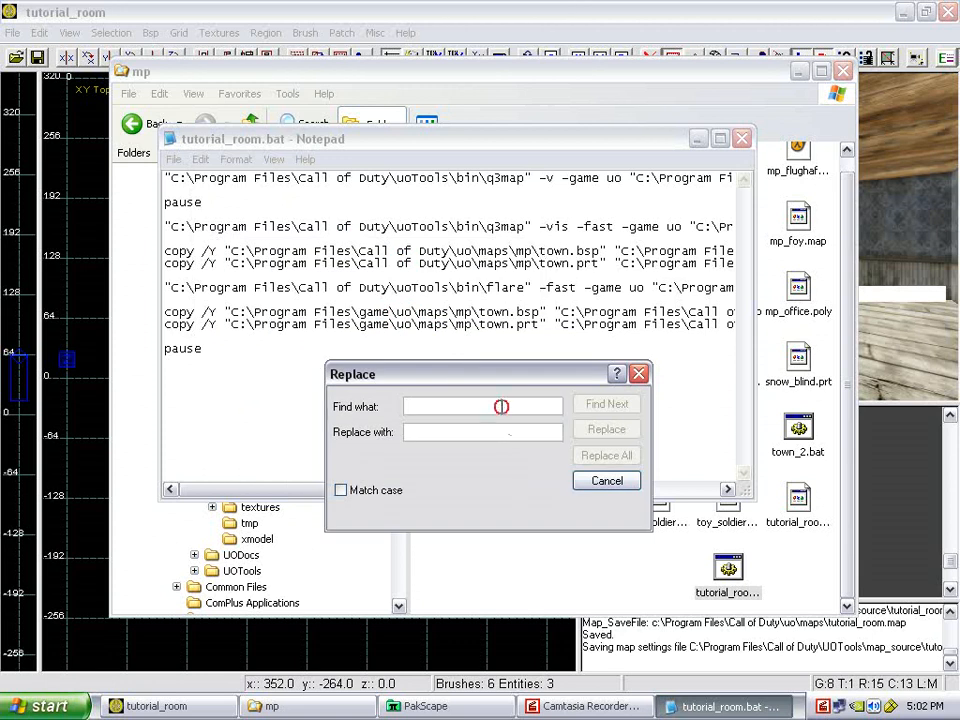
pyautogui.write('town')
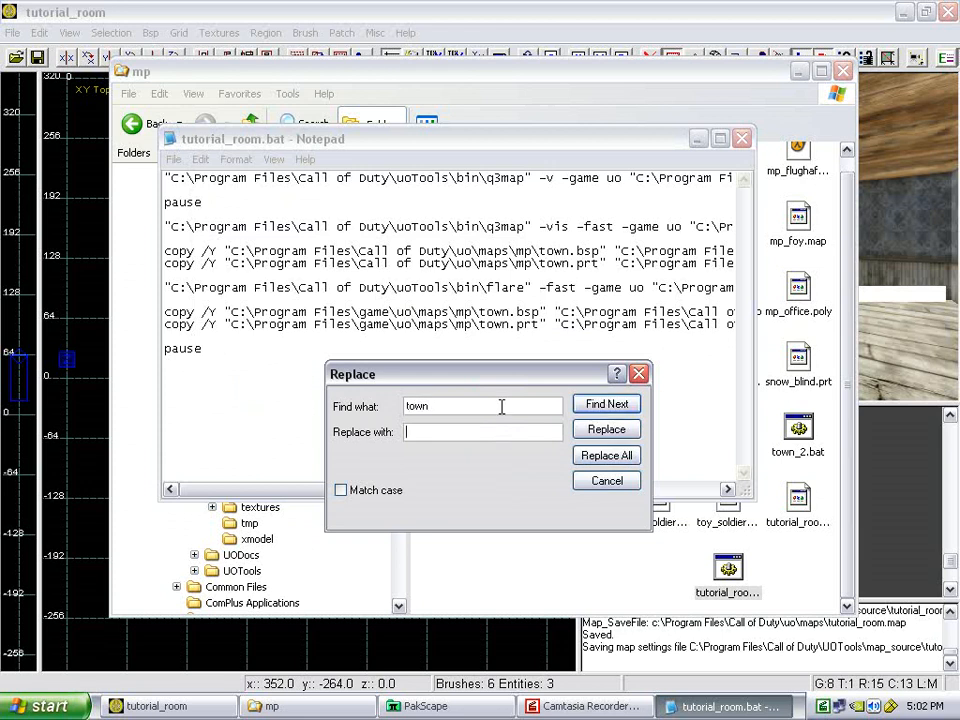
pyautogui.write('tutorial_room')
pyautogui.moveTo(541, 251); pyautogui.dragTo(600, 251)
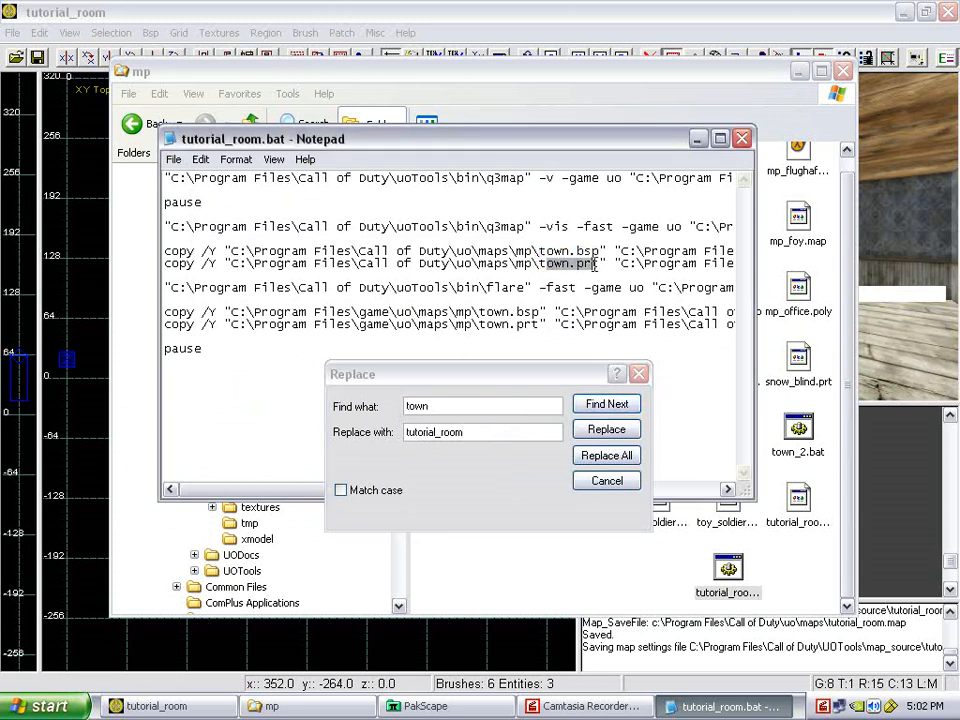
pyautogui.click(510, 431)
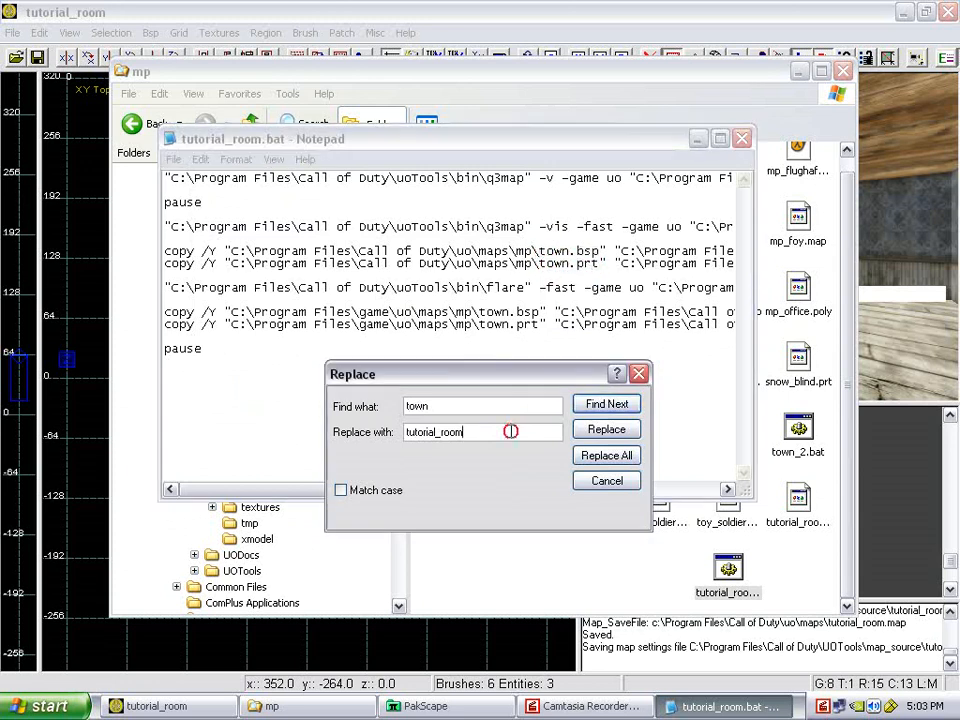
pyautogui.click(613, 456)
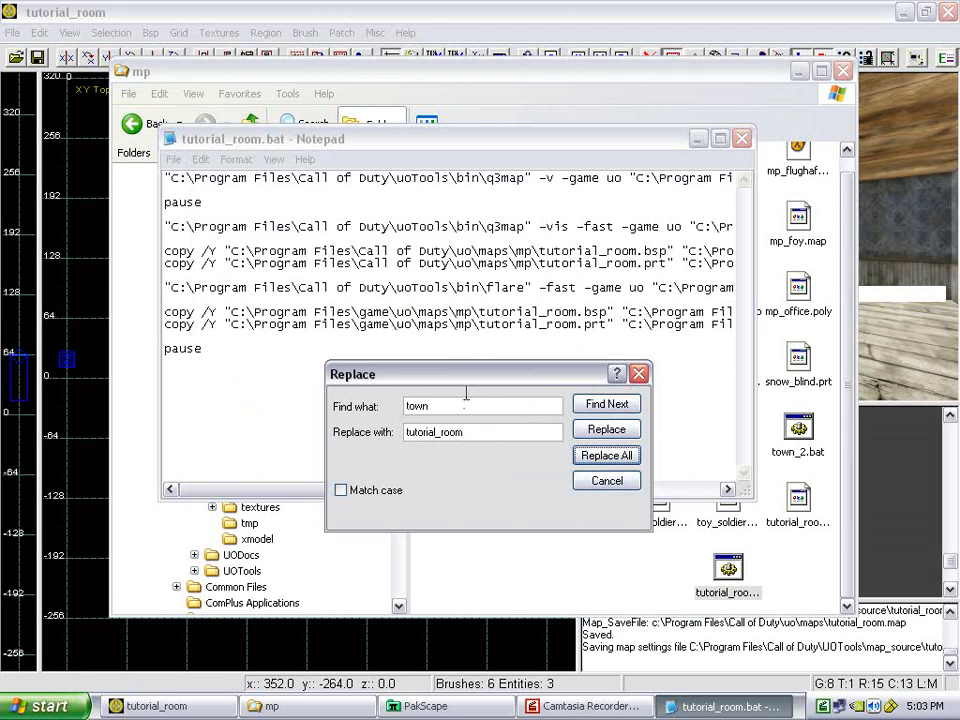
pyautogui.doubleClick(410, 406)
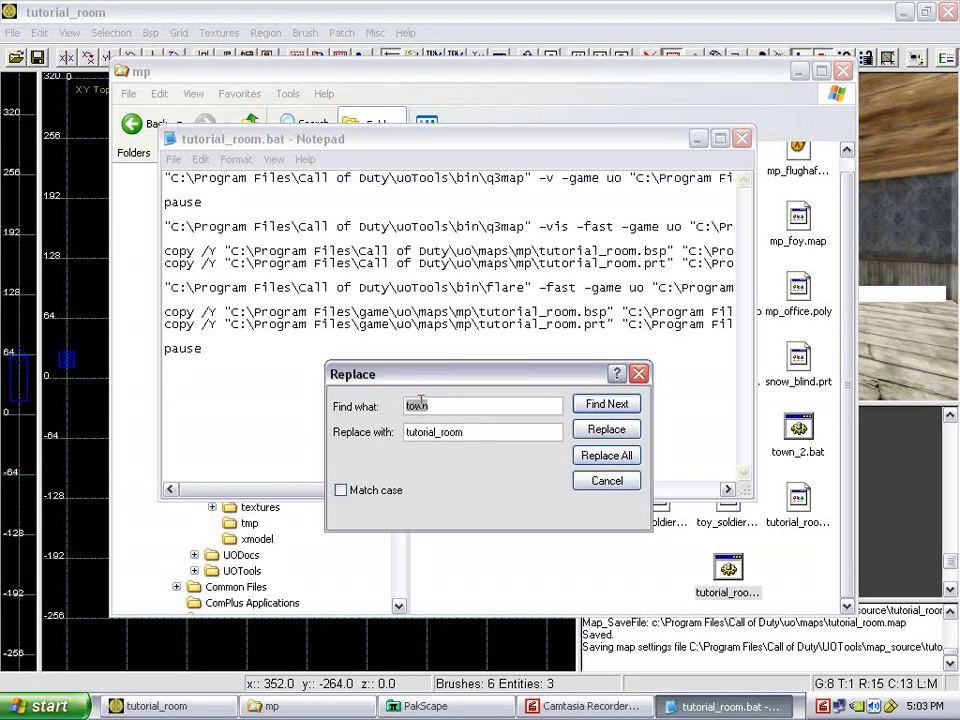
pyautogui.write('tutorial_room')
pyautogui.press('Tab')
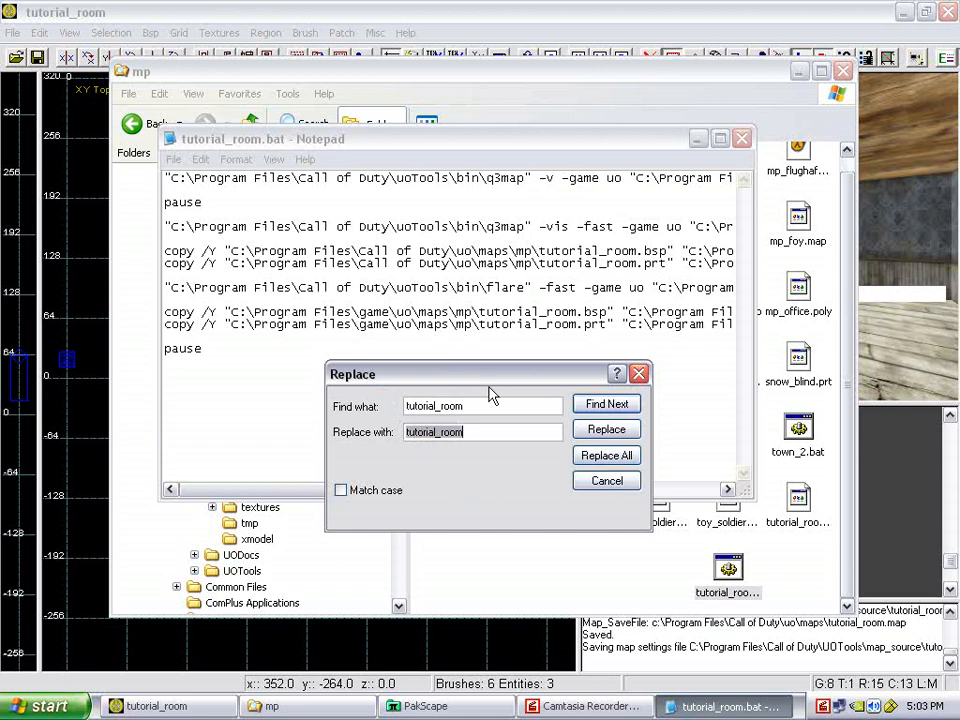
pyautogui.write('m')
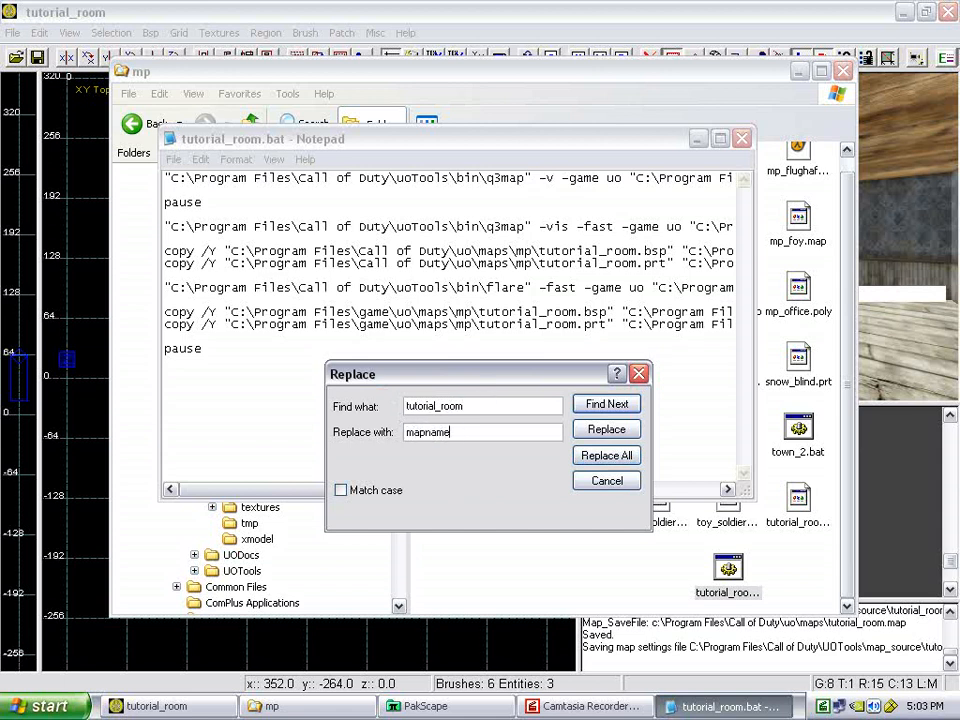
pyautogui.write('apname')
pyautogui.click(606, 481)
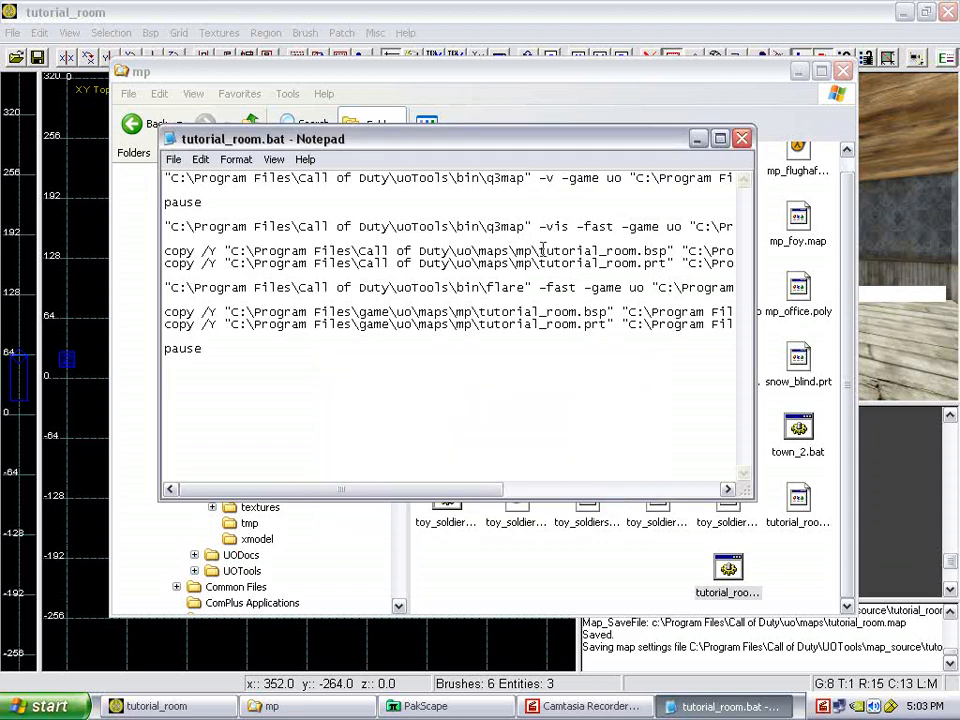
# Save the edited tutorial_room.bat file.
pyautogui.click(173, 159)
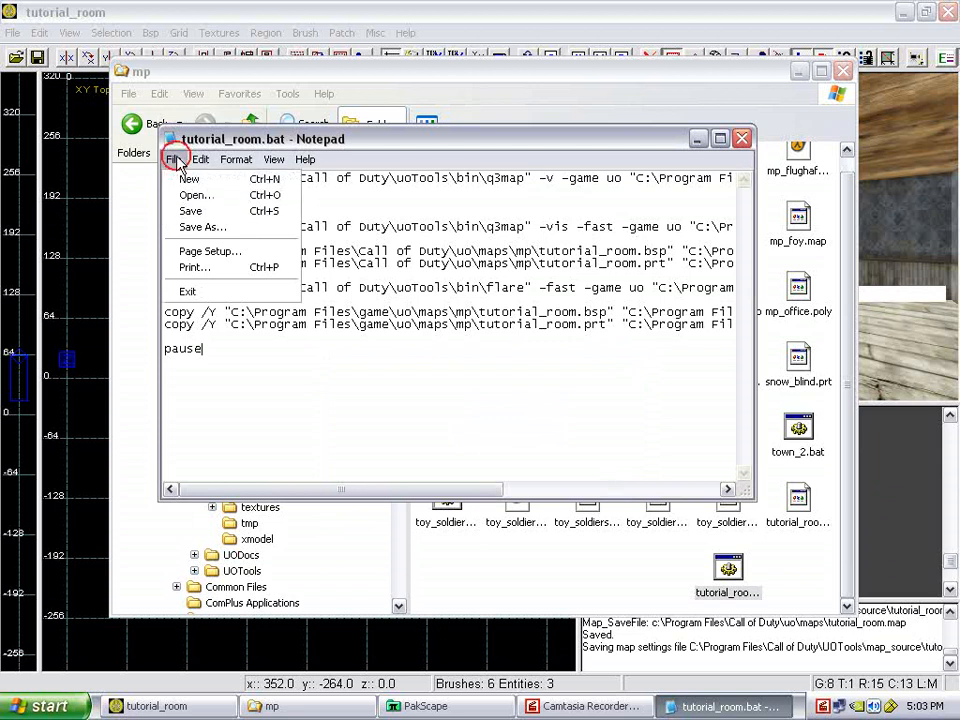
pyautogui.click(190, 210)
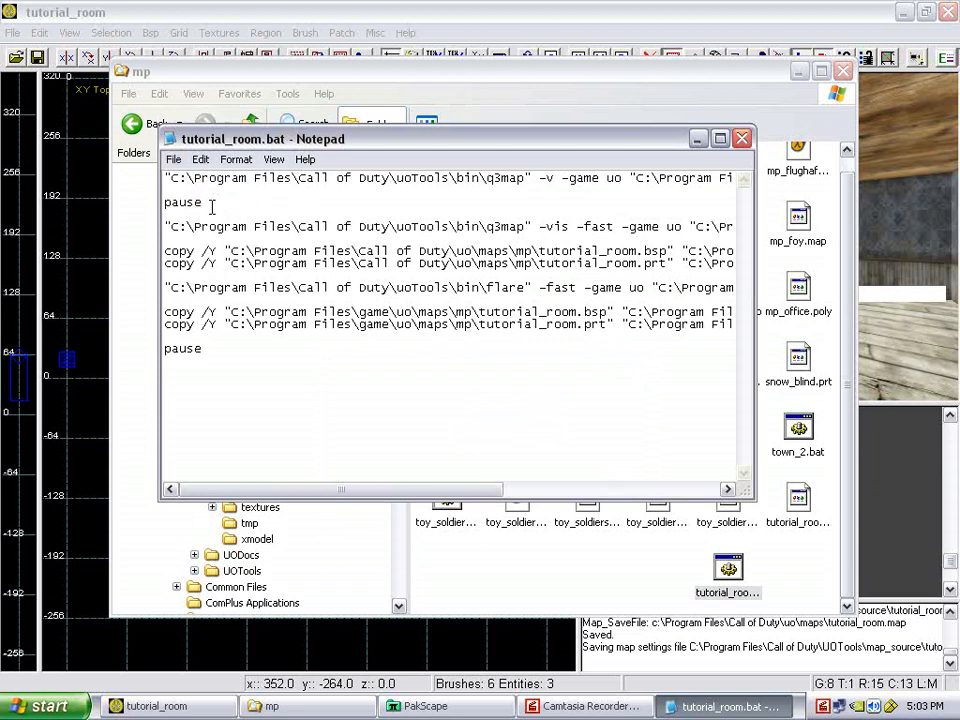
# Close the batch file and run tutorial_room.bat to compile the map, continuing past both pauses until it ends.
pyautogui.click(742, 138)
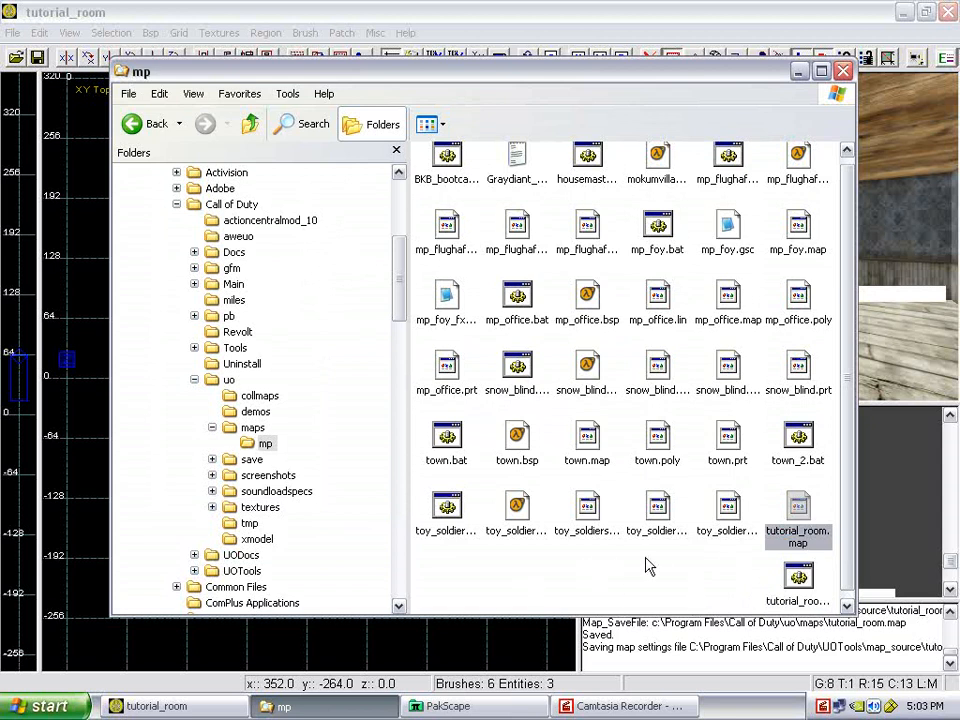
pyautogui.doubleClick(795, 576)
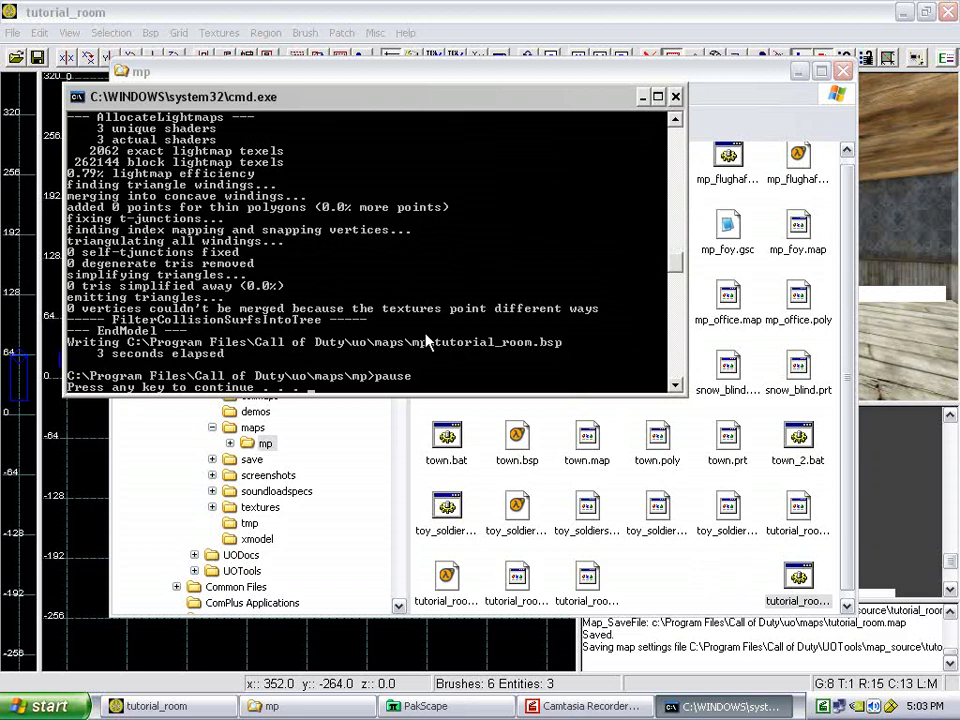
pyautogui.press('space')
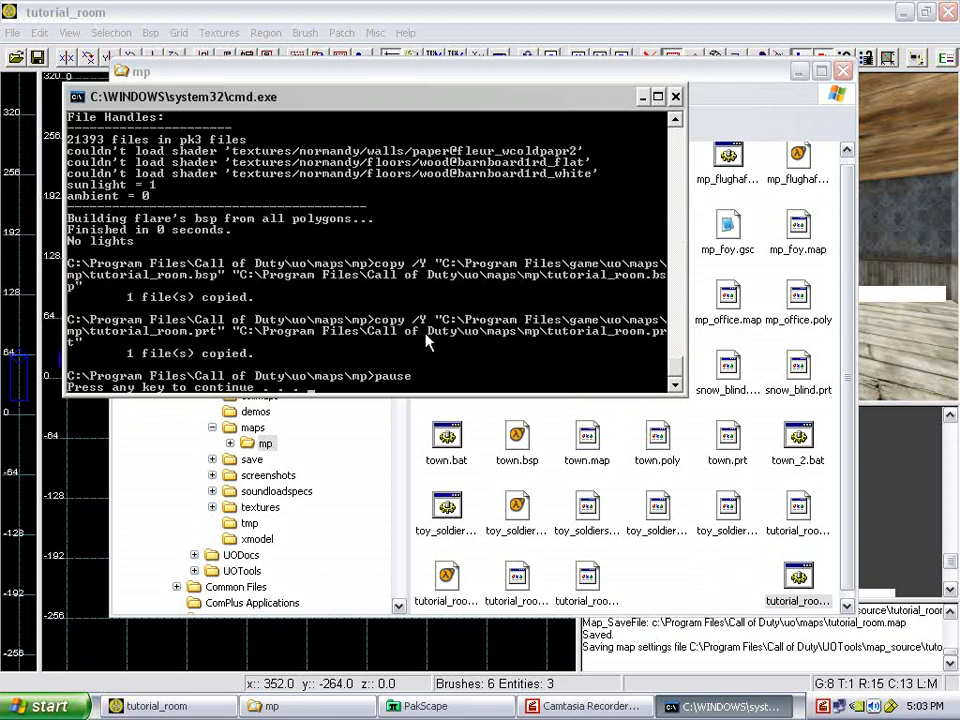
pyautogui.press('space')
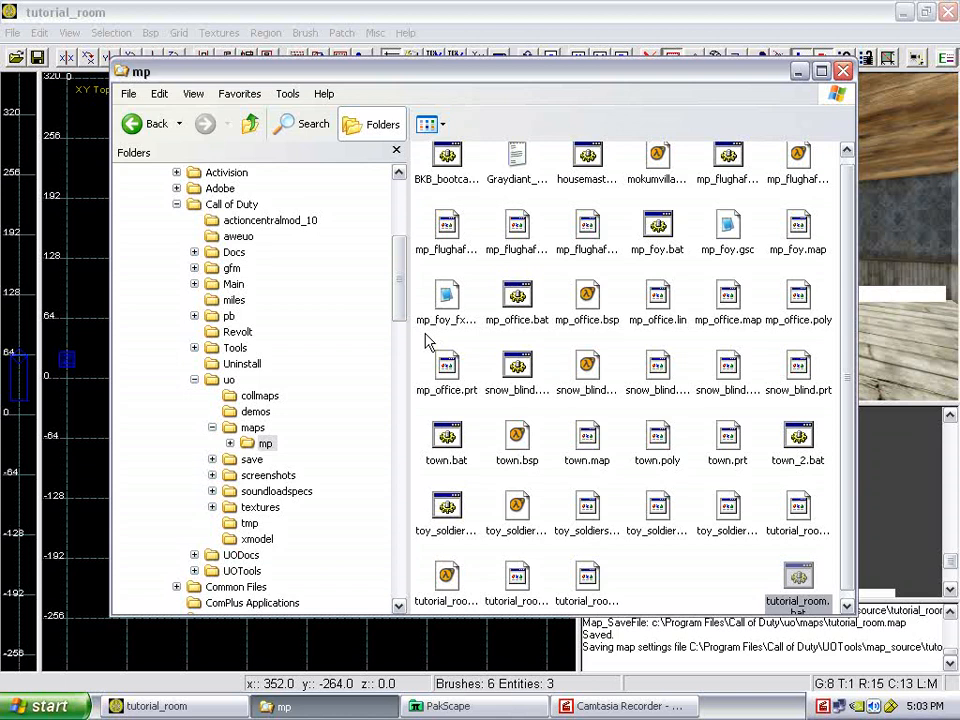
# Close PakScape.
pyautogui.moveTo(889, 266); pyautogui.dragTo(889, 266, button='right')
pyautogui.click(354, 708)
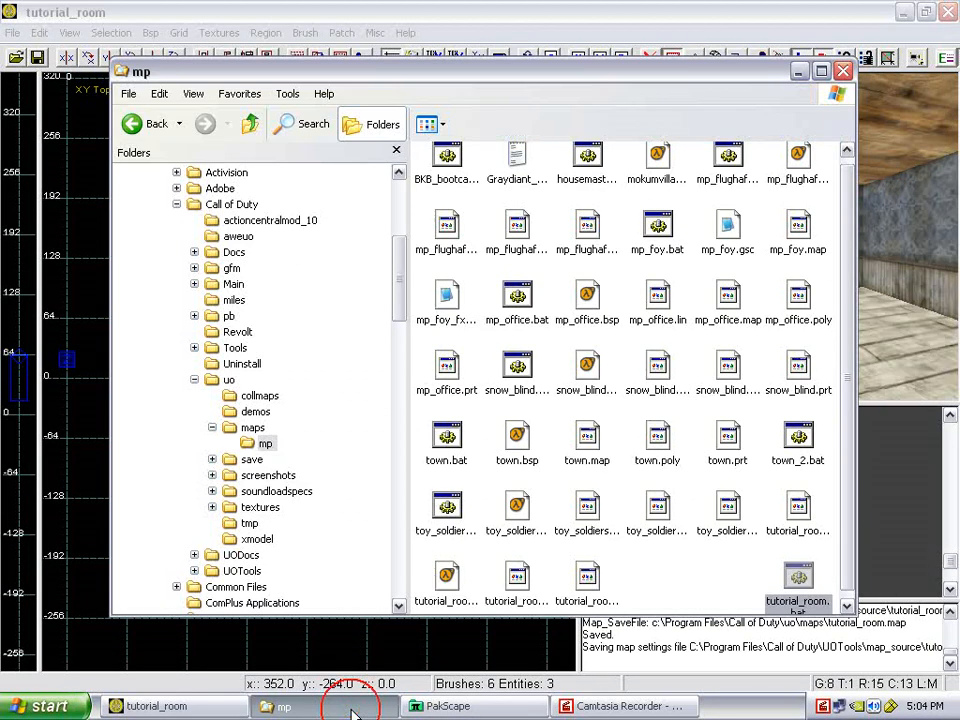
pyautogui.click(480, 707)
pyautogui.rightClick(482, 706)
pyautogui.click(510, 697)
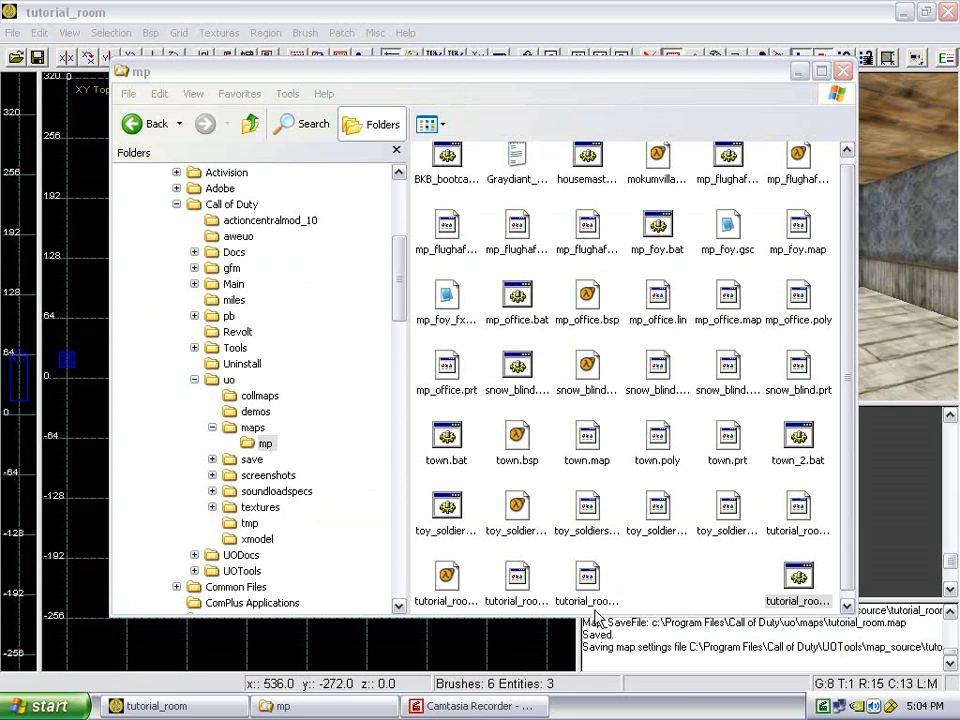
# Examine the compiled tutorial_room files in the mp folder, including the .bsp and .poly files.
pyautogui.click(682, 576)
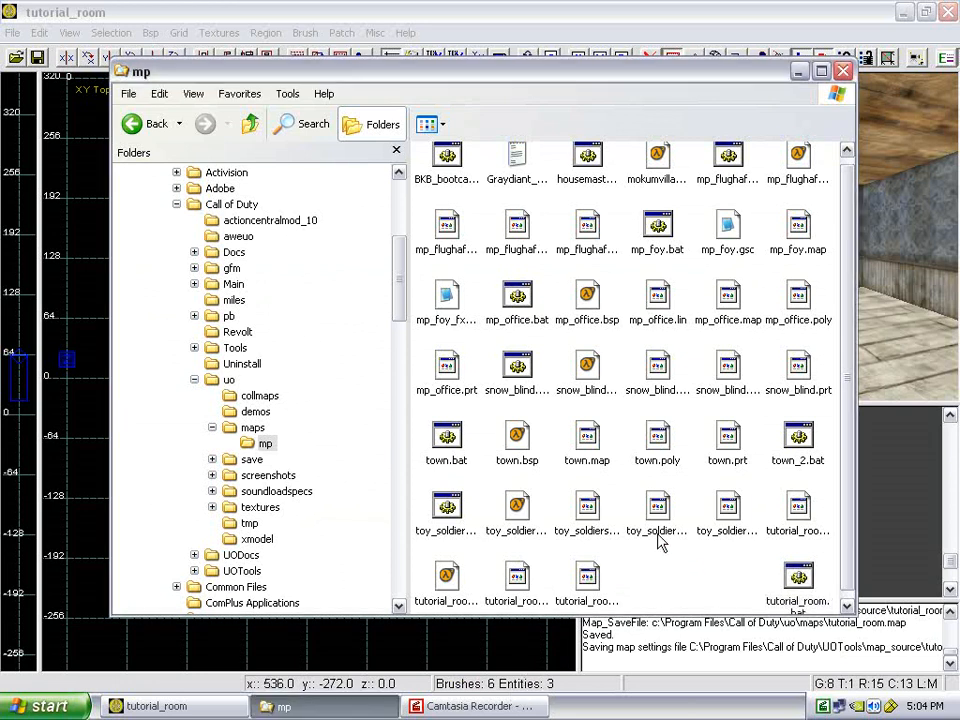
pyautogui.scroll(-1, 636, 540)
pyautogui.click(444, 576)
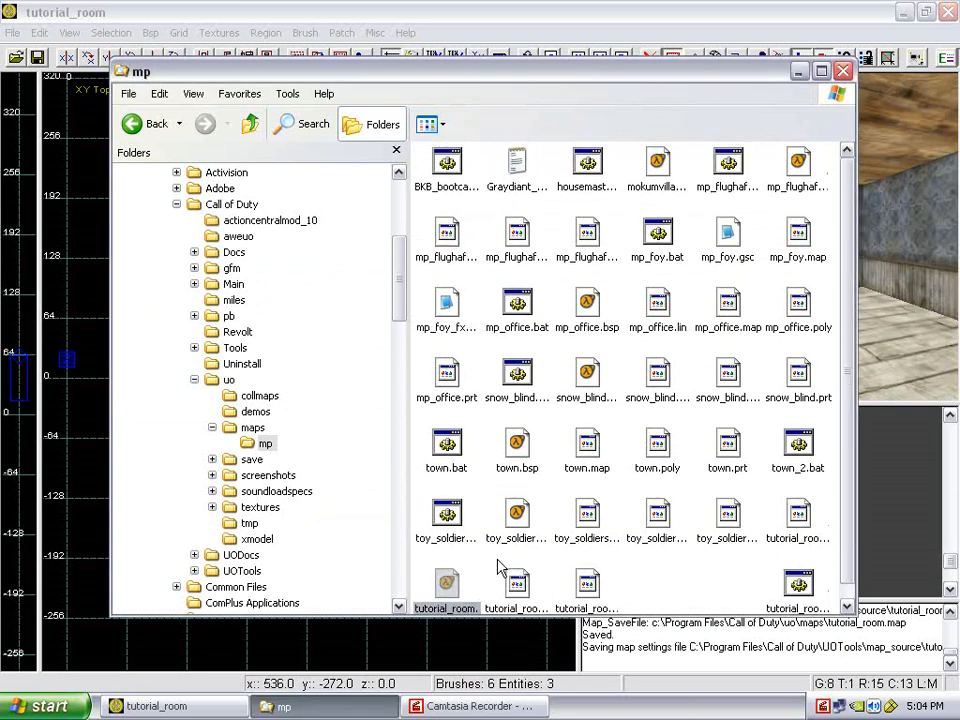
pyautogui.click(517, 572)
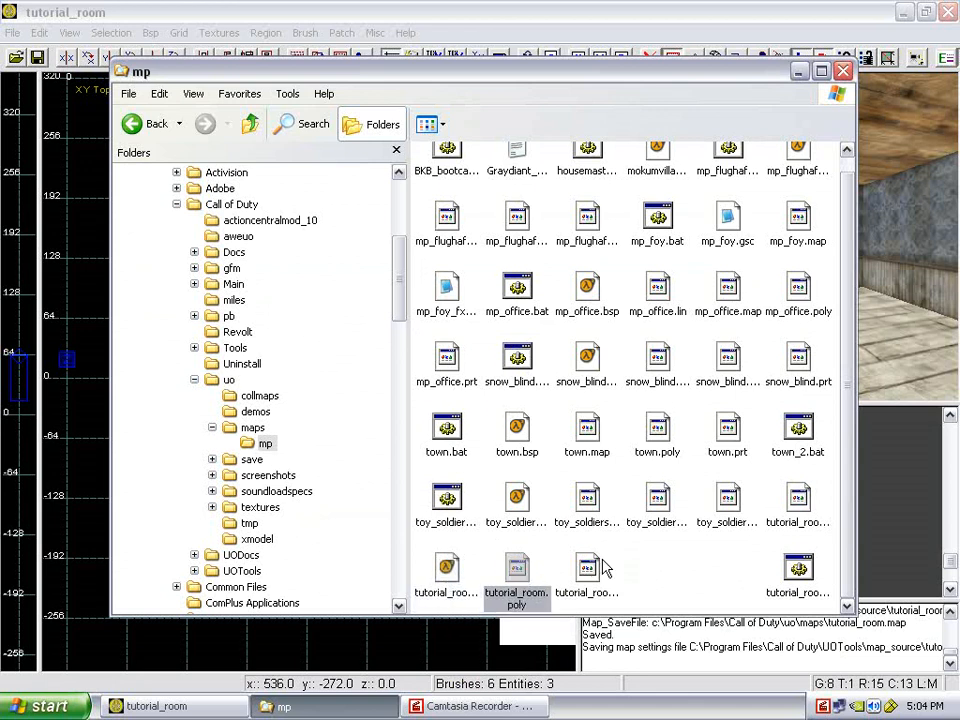
pyautogui.click(598, 568)
pyautogui.click(446, 570)
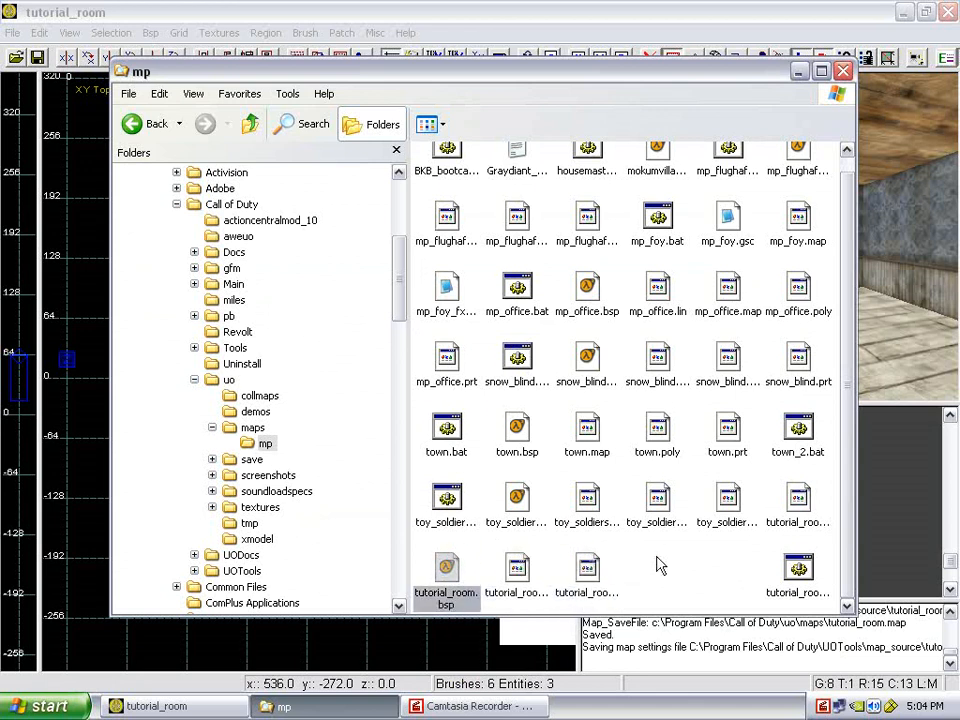
pyautogui.click(715, 575)
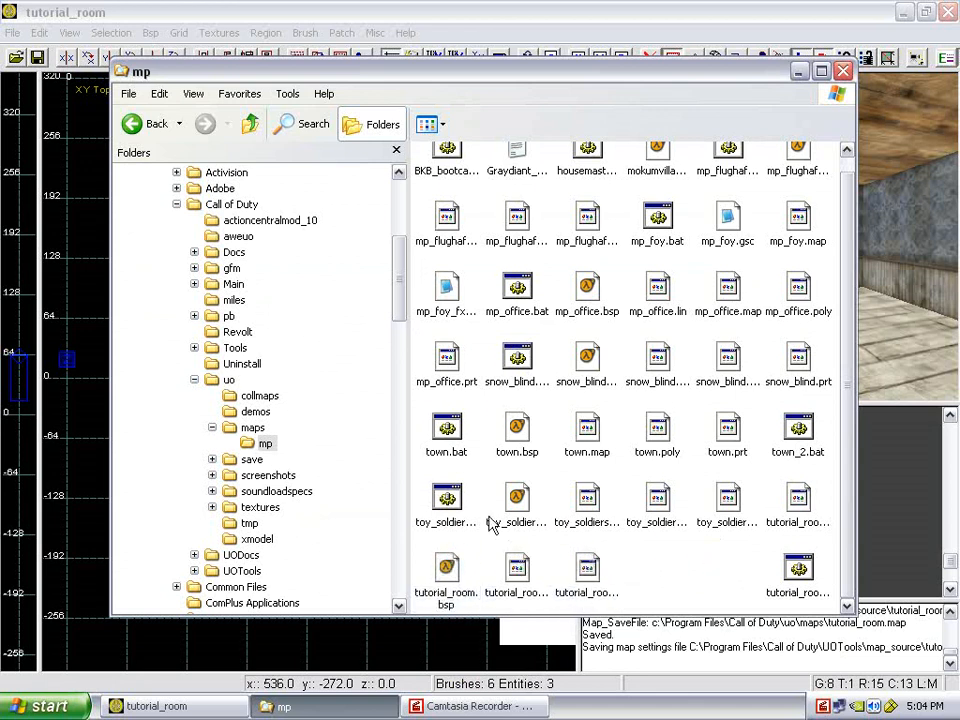
# Close the tutorial_room map editor and clear the desktop by minimizing the mp folder and Camtasia Recorder.
pyautogui.click(903, 13)
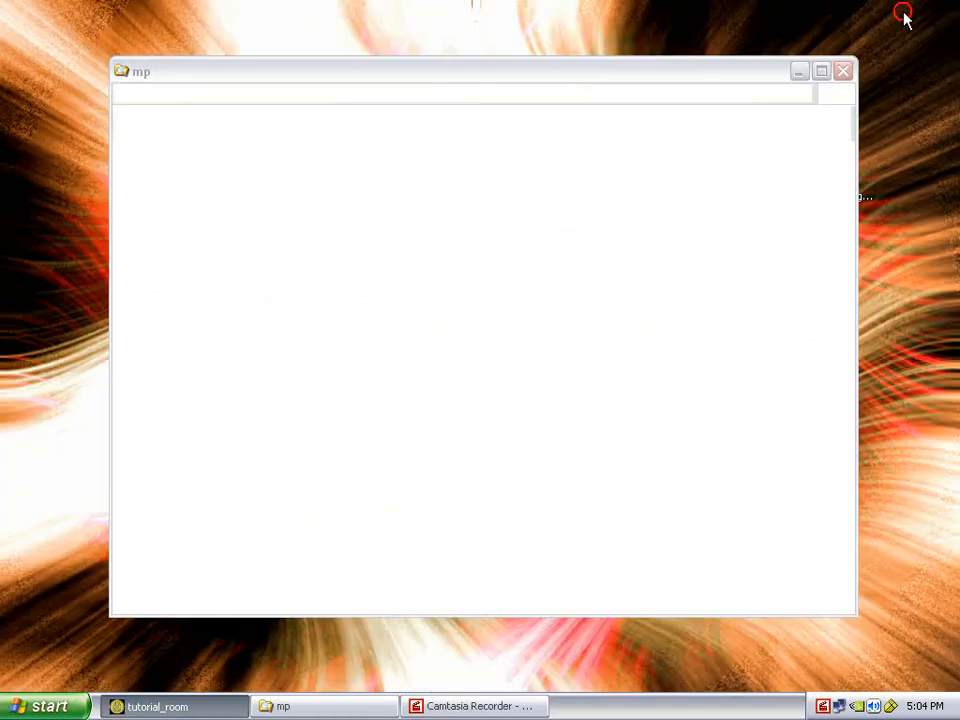
pyautogui.rightClick(190, 706)
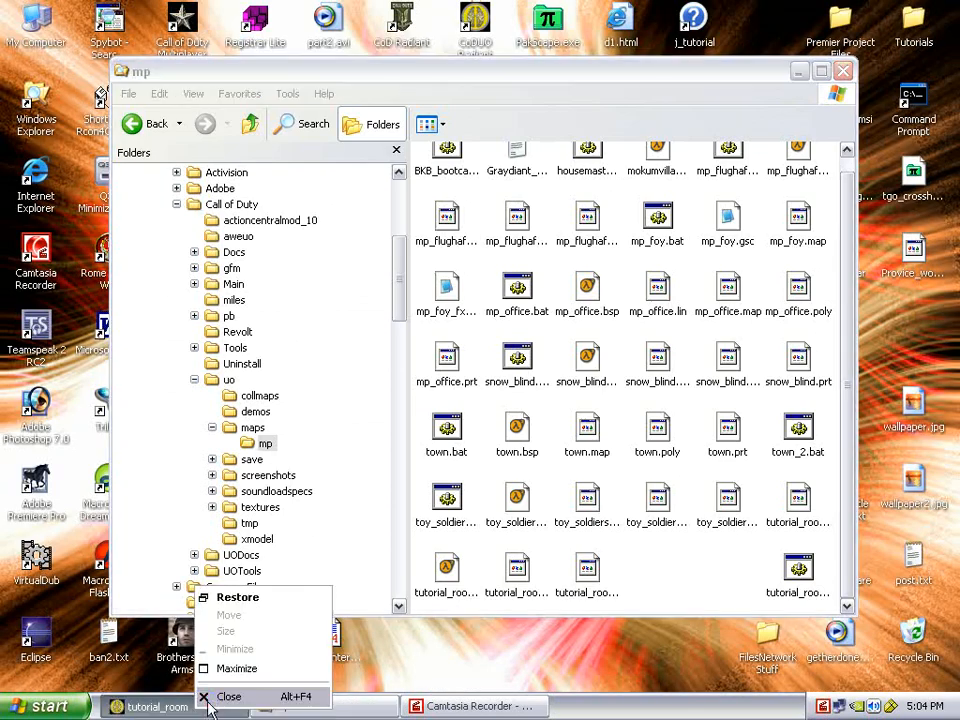
pyautogui.click(210, 697)
pyautogui.click(797, 72)
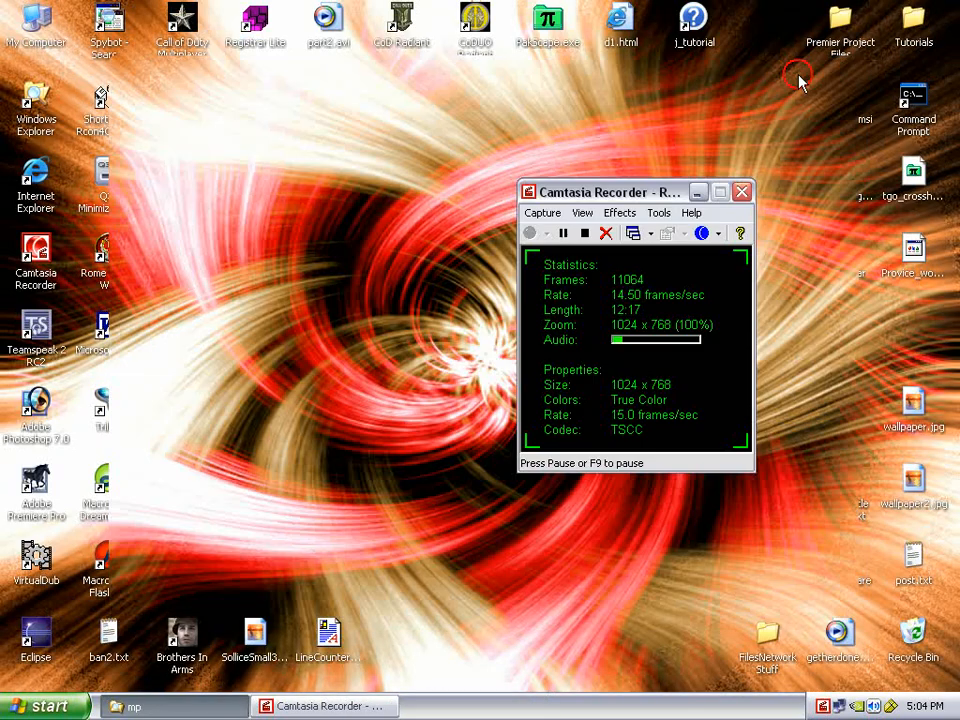
pyautogui.click(697, 193)
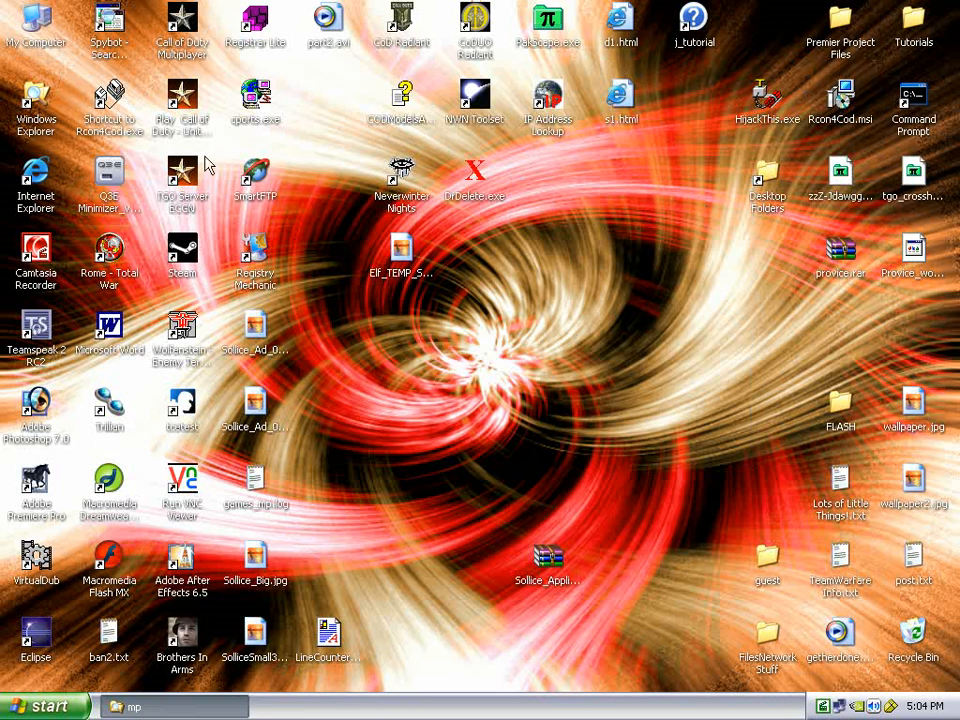
# Launch Call of Duty: United Offensive Multiplayer and set Pure to No in the new server's general settings.
pyautogui.click(190, 112)
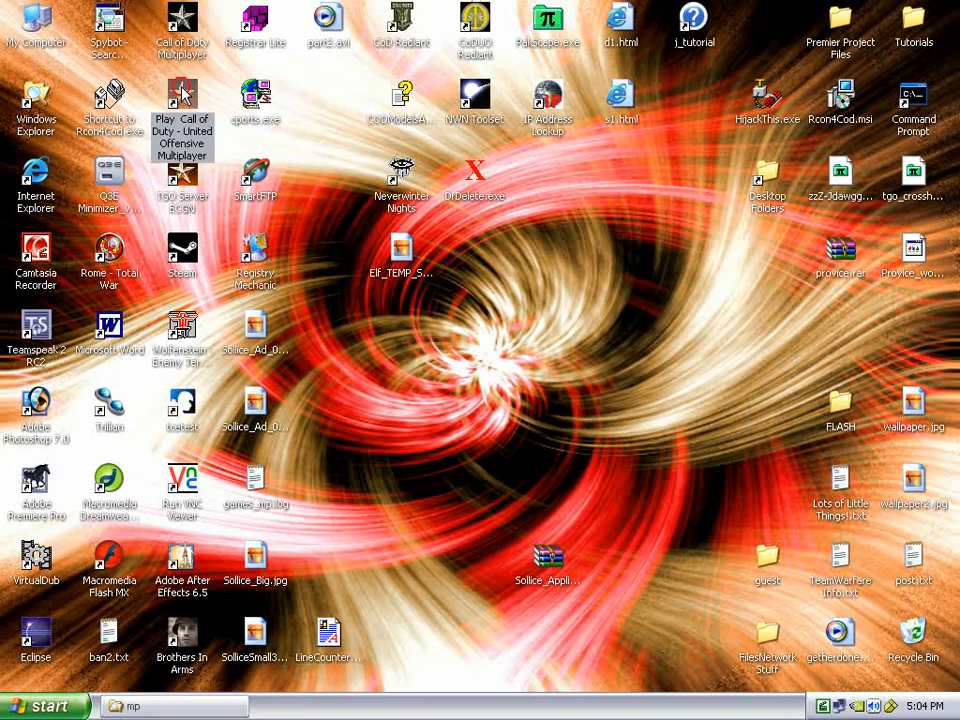
pyautogui.click(320, 146)
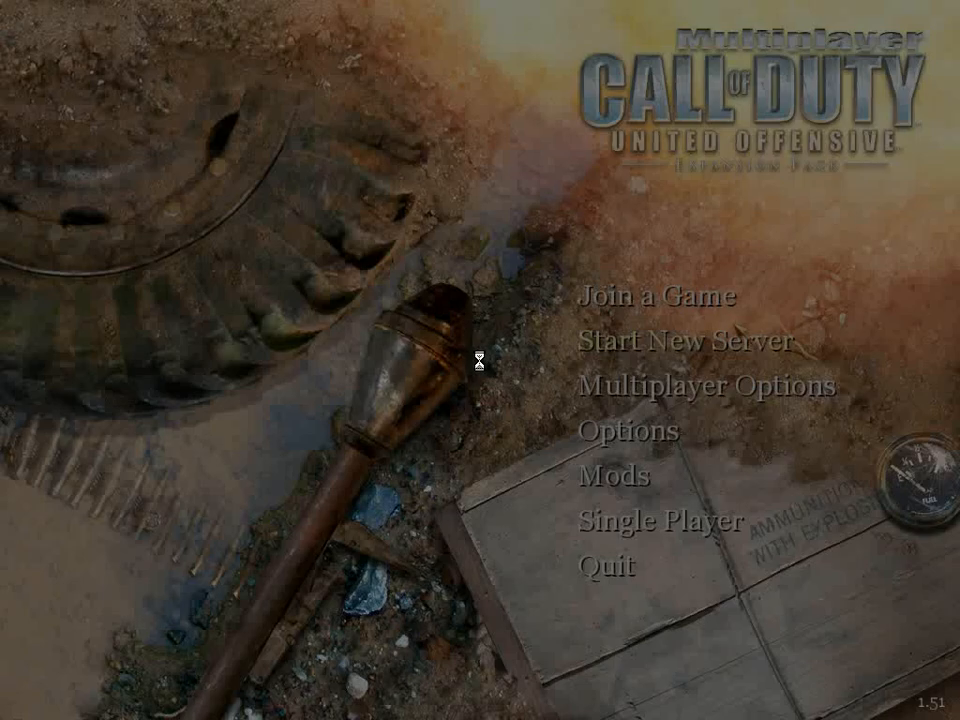
pyautogui.click(479, 361)
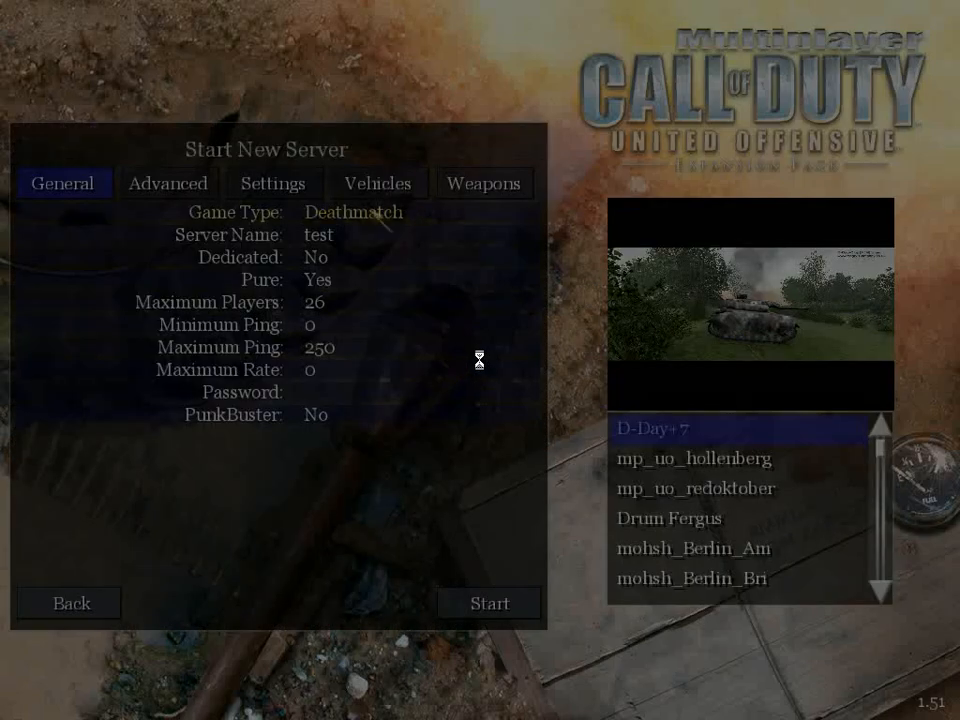
pyautogui.click(345, 283)
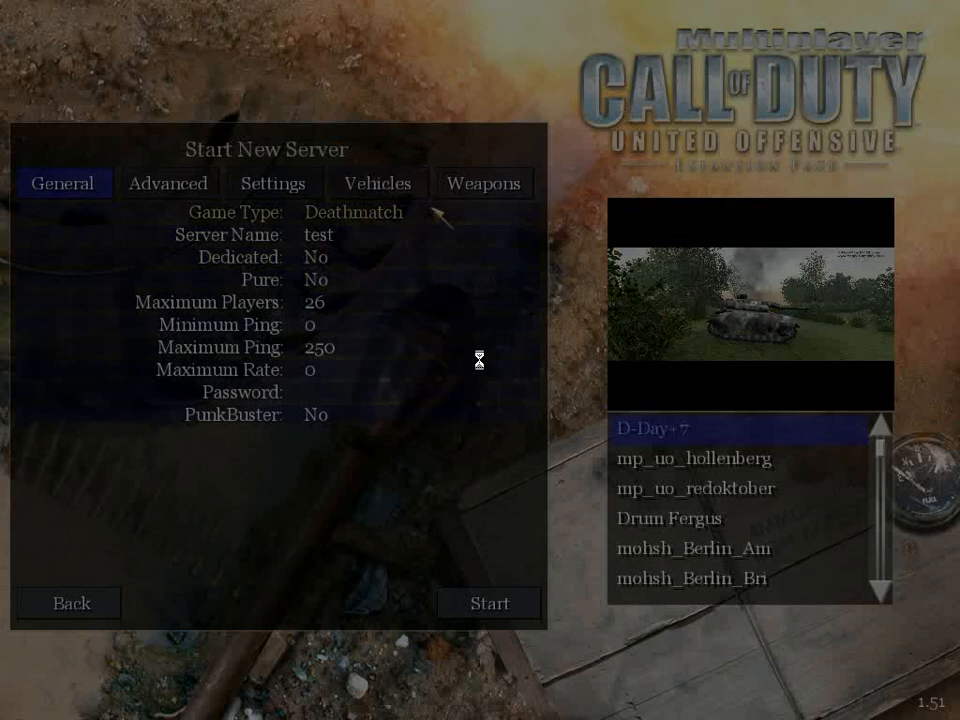
# Load the compiled map from the game console with the command "map tutorial_room".
pyautogui.press('`')
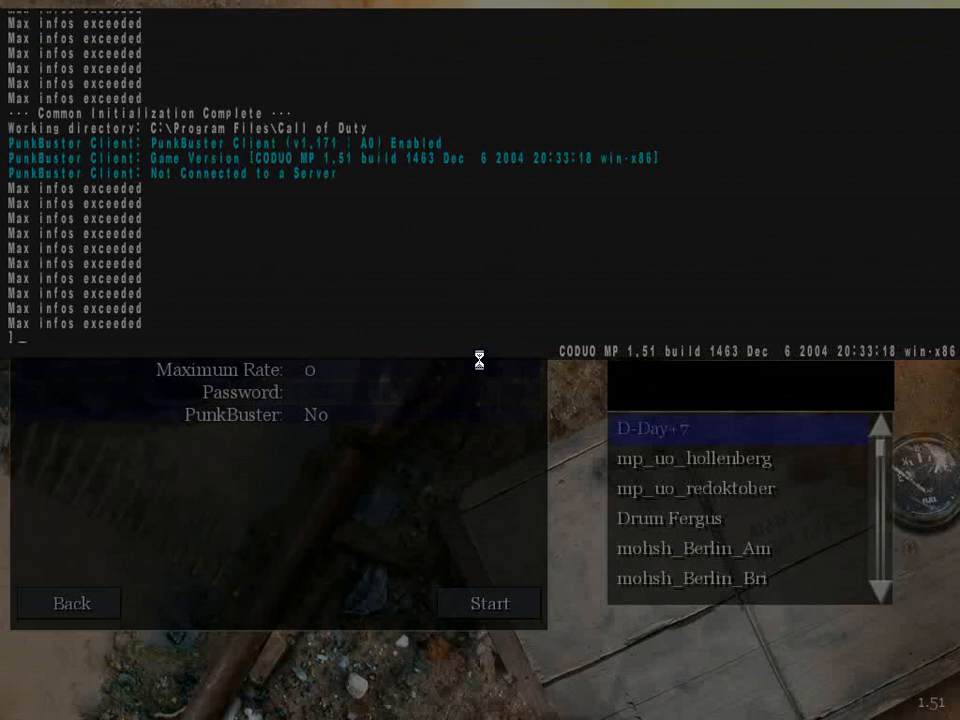
pyautogui.write('map')
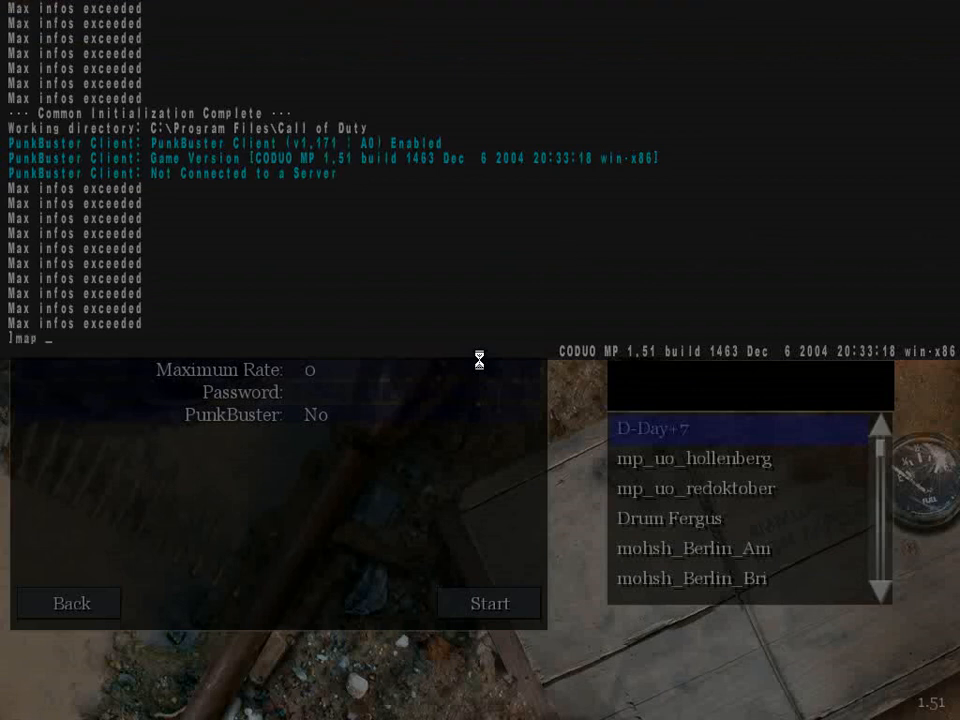
pyautogui.write(' tutorial_room')
pyautogui.press('Return')
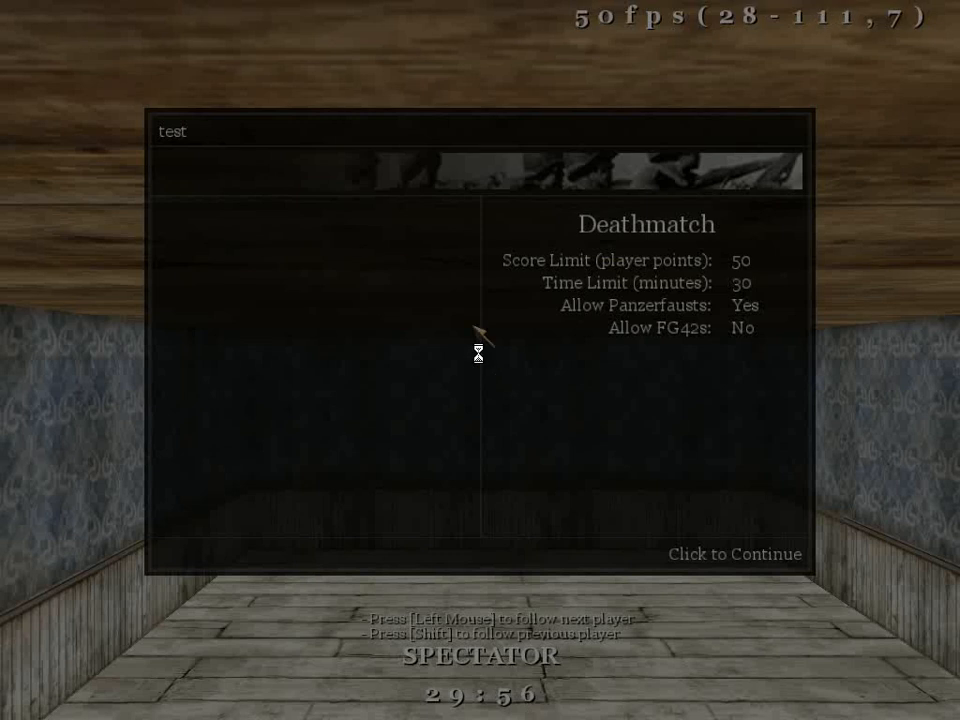
# Join the Deathmatch game on the American team with the Thompson.
pyautogui.click(478, 330)
pyautogui.click(238, 229)
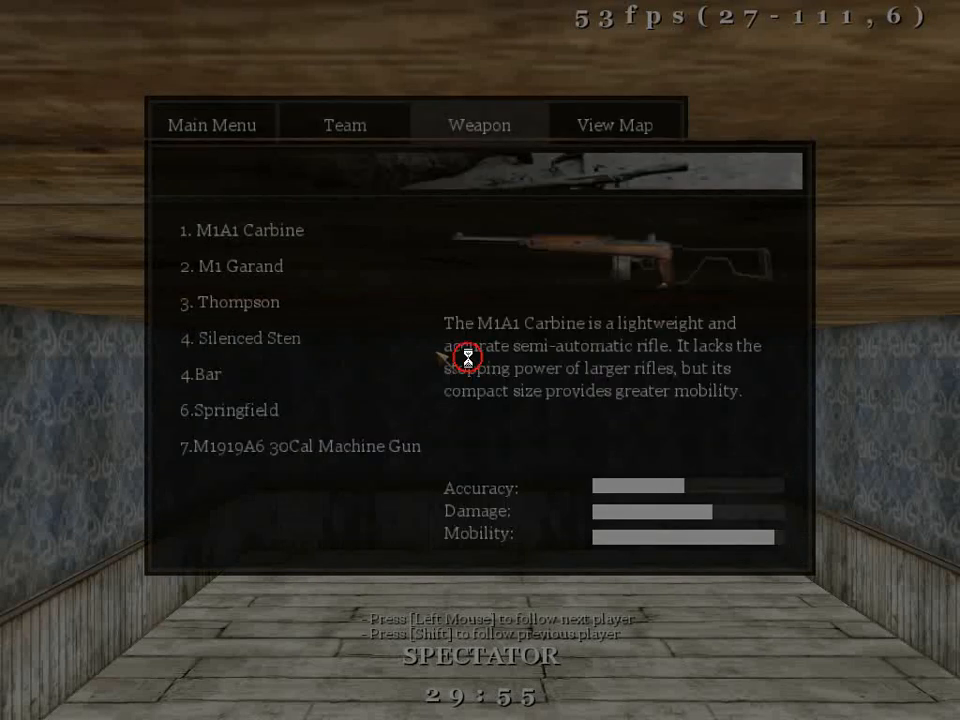
pyautogui.click(300, 305)
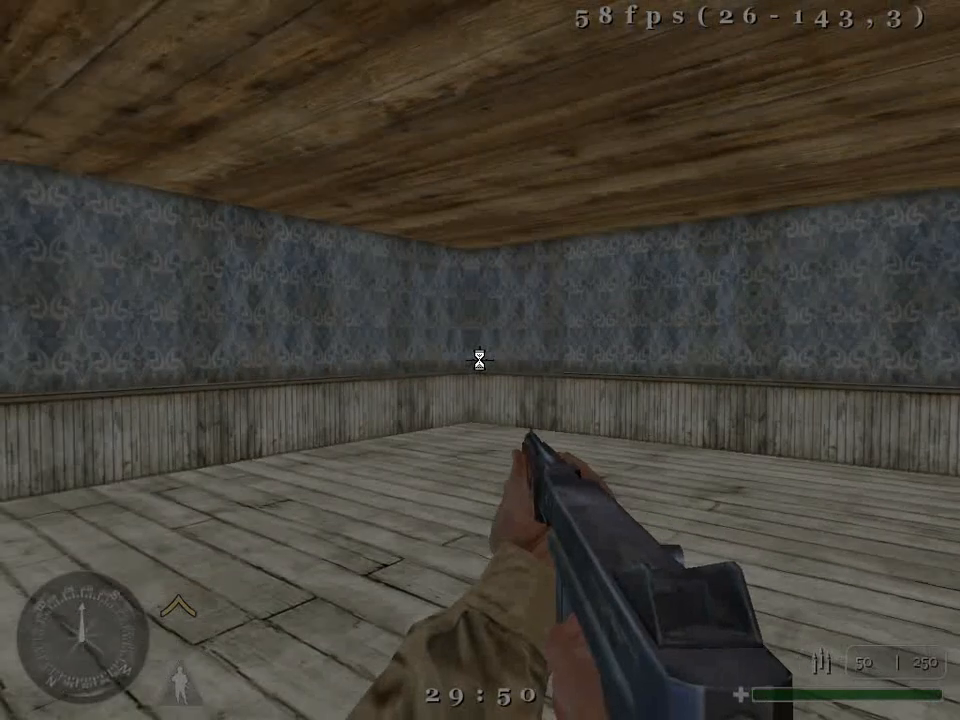
# Test the room by walking around it, firing at the walls and reloading the weapon.
pyautogui.press('w')
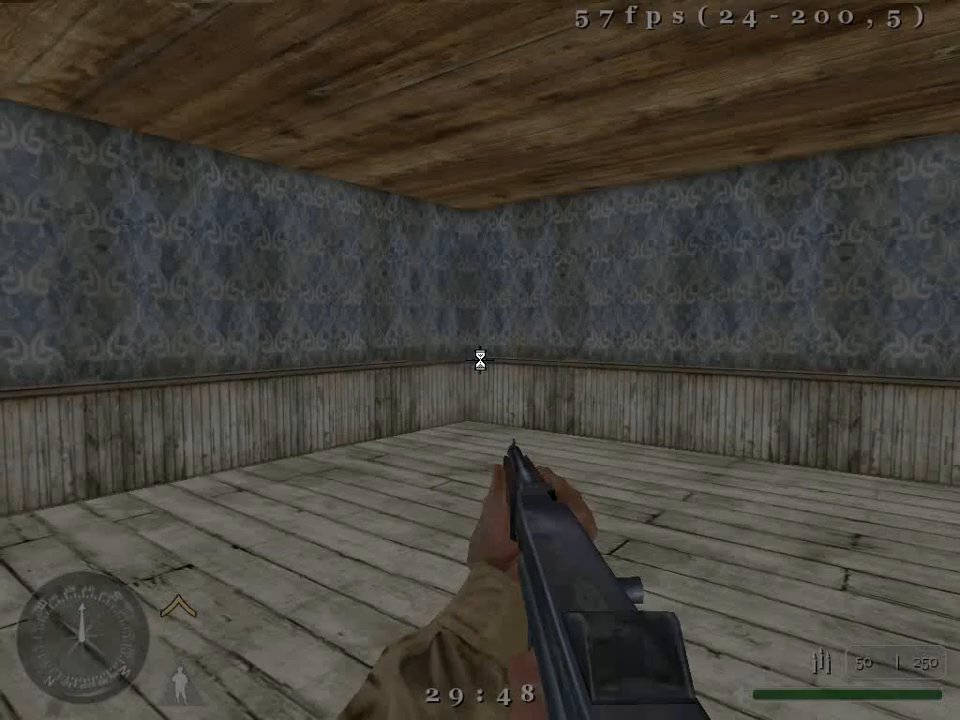
pyautogui.press('w')
pyautogui.click(480, 360)
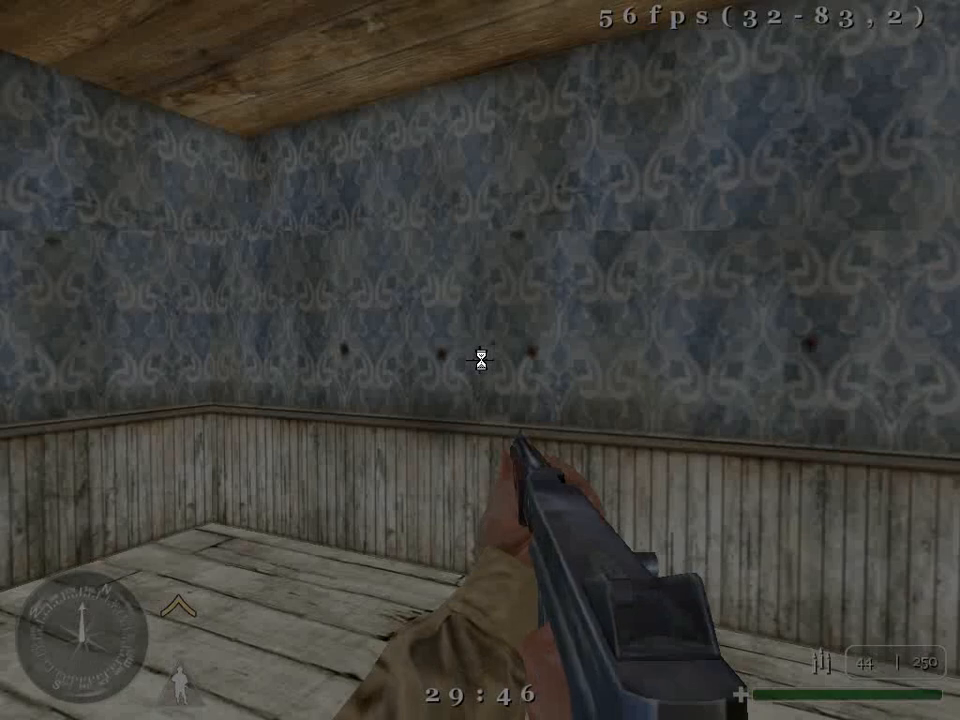
pyautogui.press('w')
pyautogui.click(481, 359)
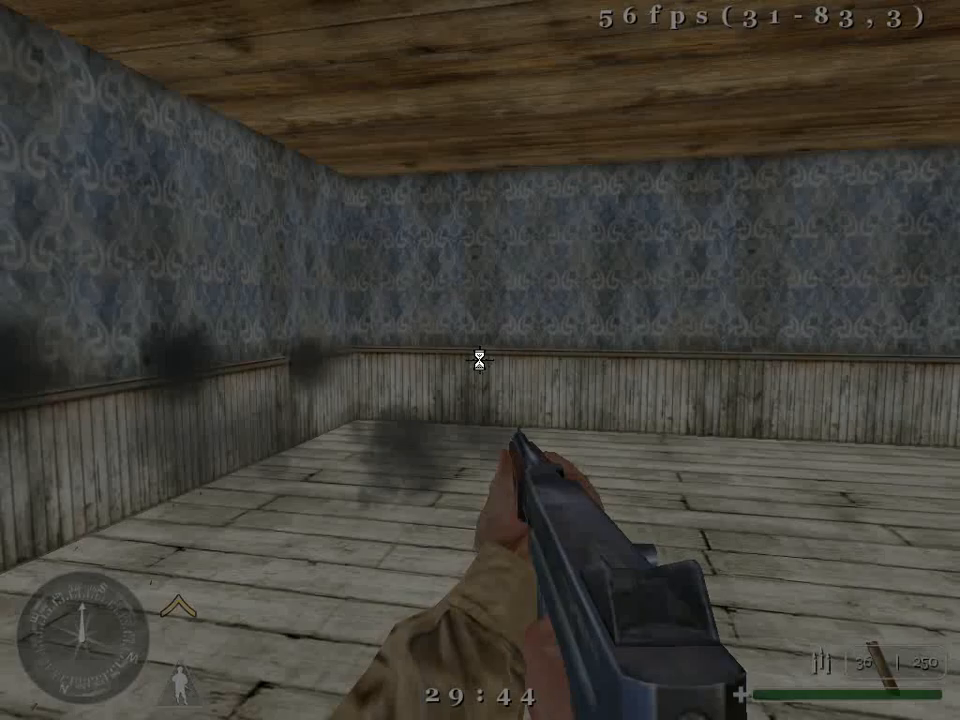
pyautogui.press('r')
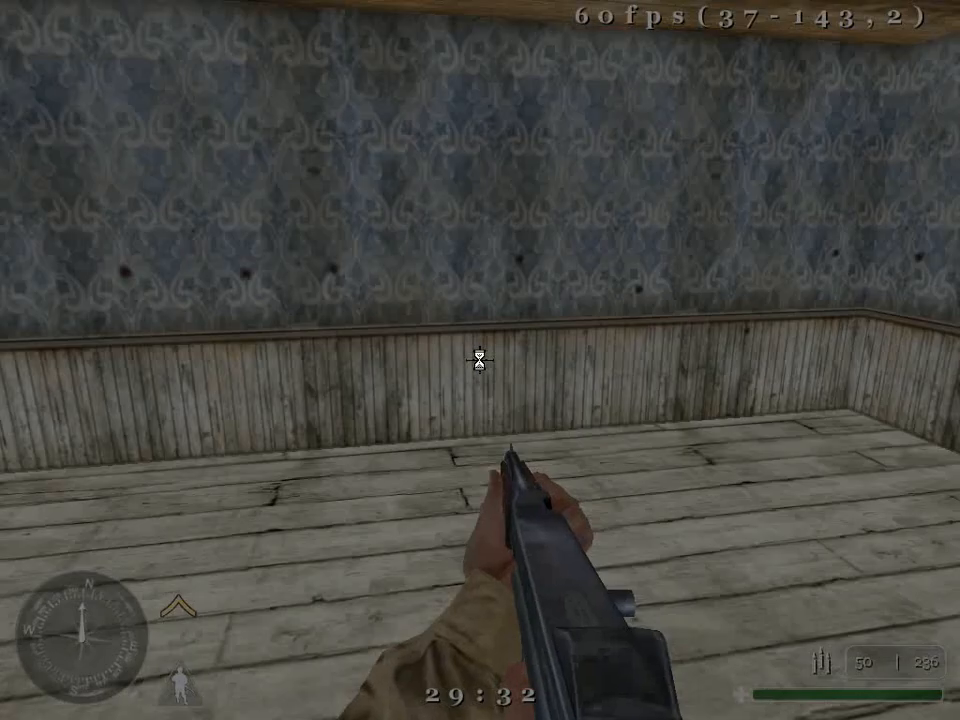
# Switch to the German team with the Machinegewehr 34 and pick up the Thompson lying on the floor.
pyautogui.press('Escape')
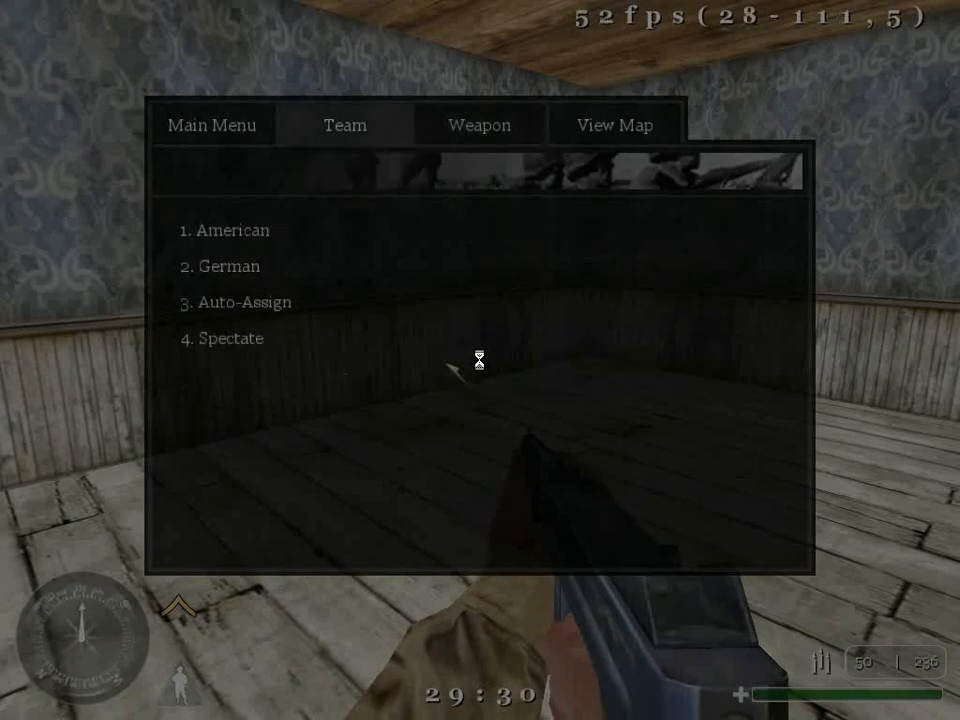
pyautogui.click(268, 284)
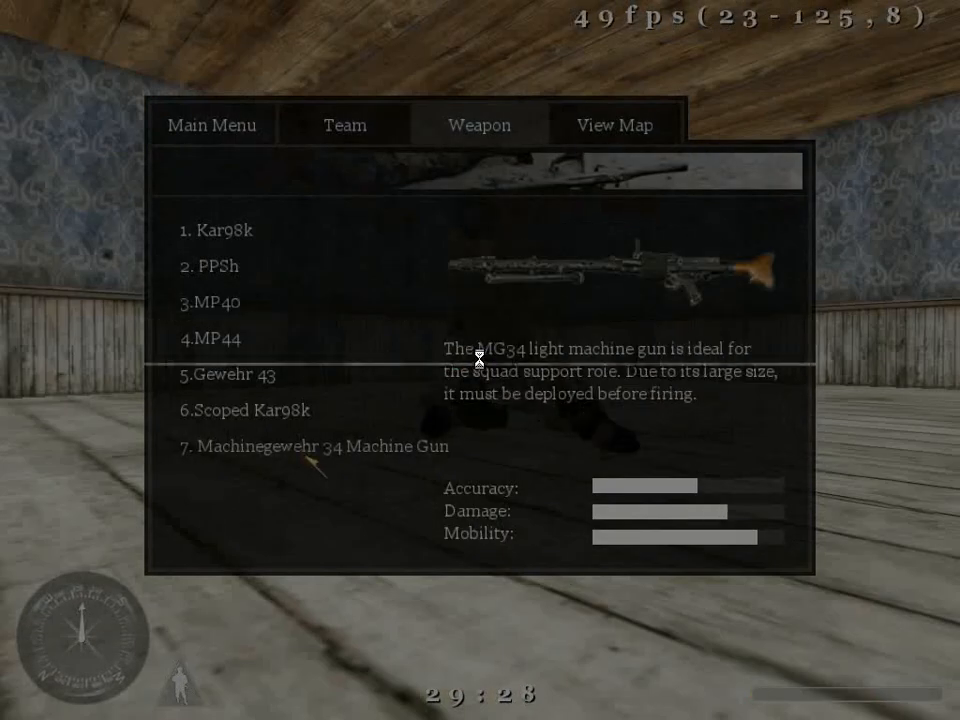
pyautogui.click(280, 446)
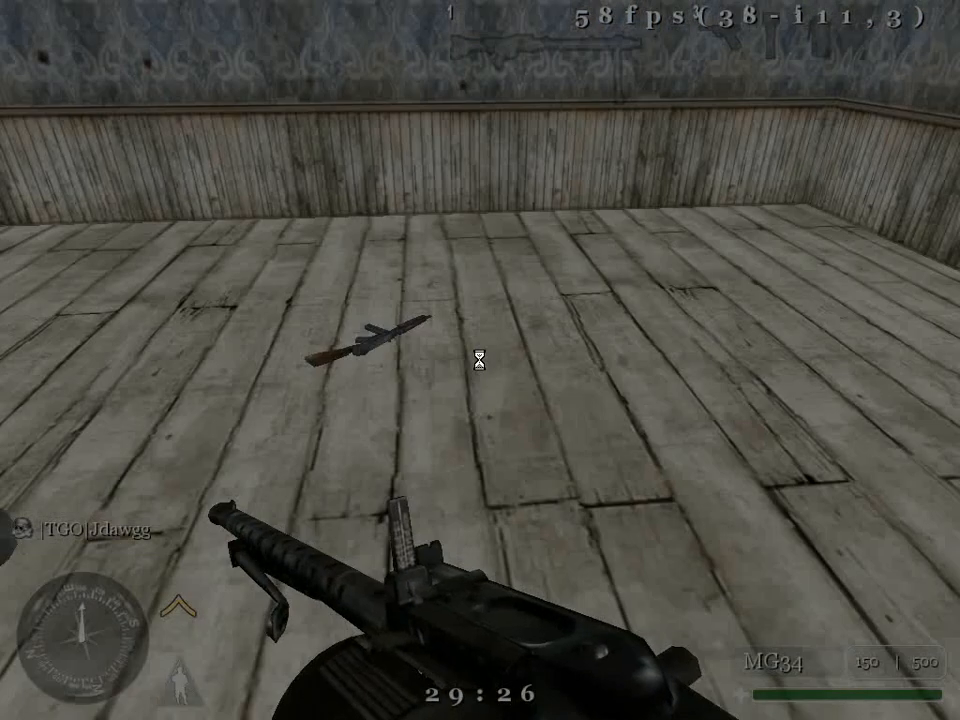
pyautogui.press('f')
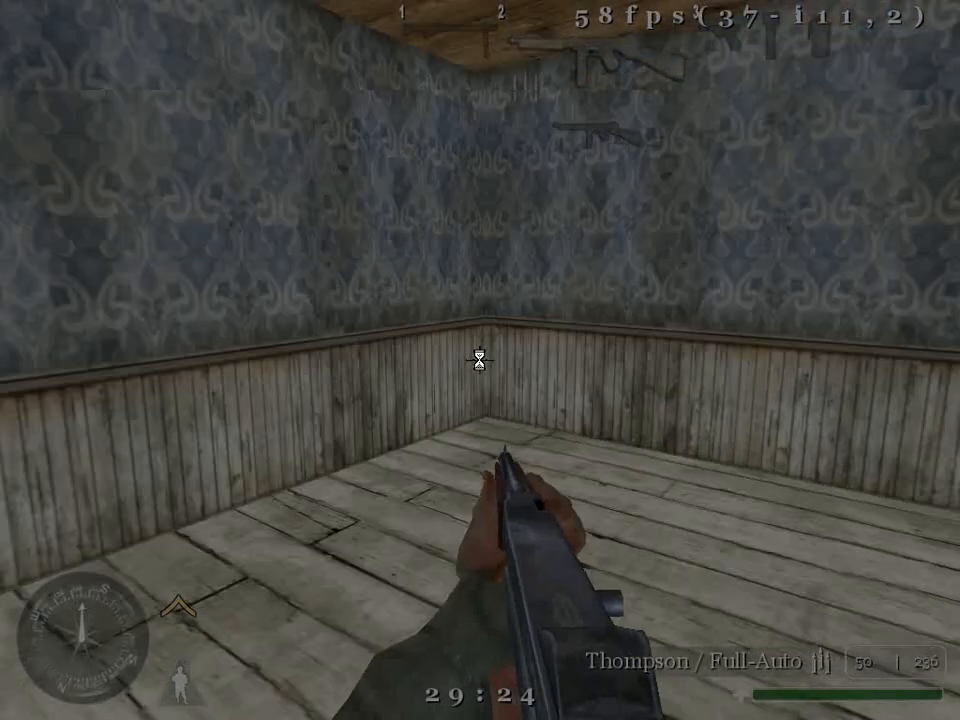